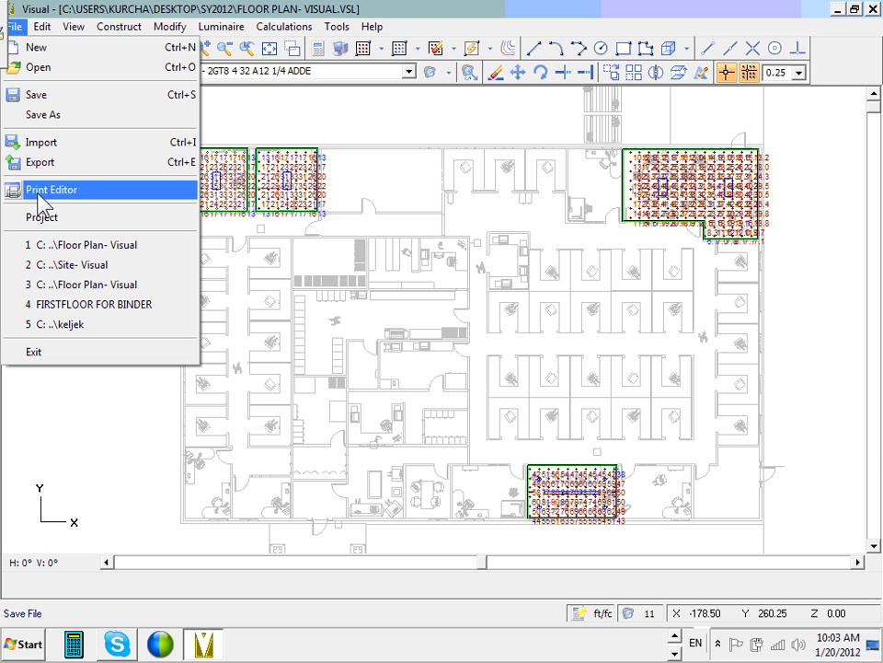
Step: Open the Print Editor and set the page's paper size to 17 x 11 inches
left_click(42, 190)
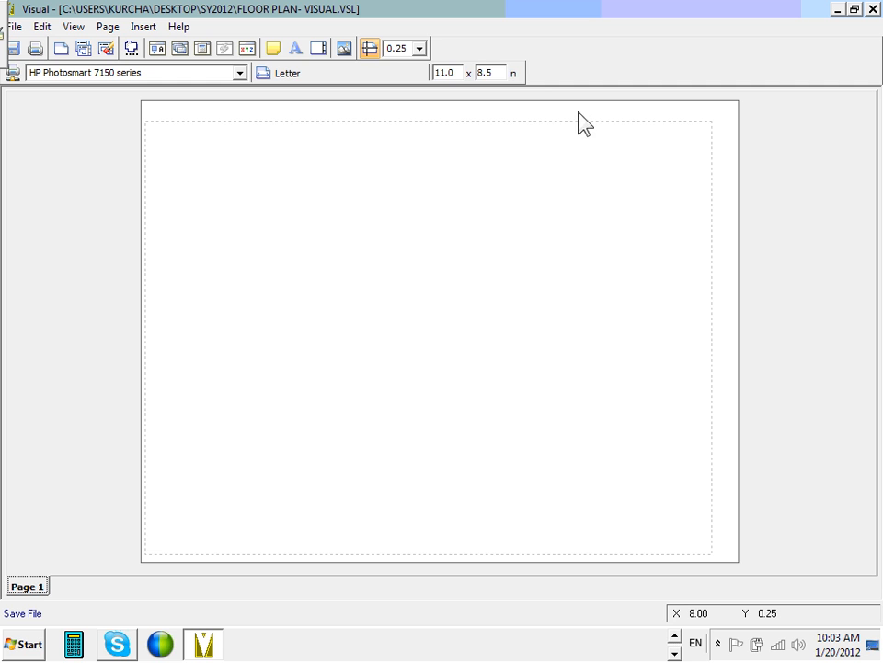
double_click(459, 73)
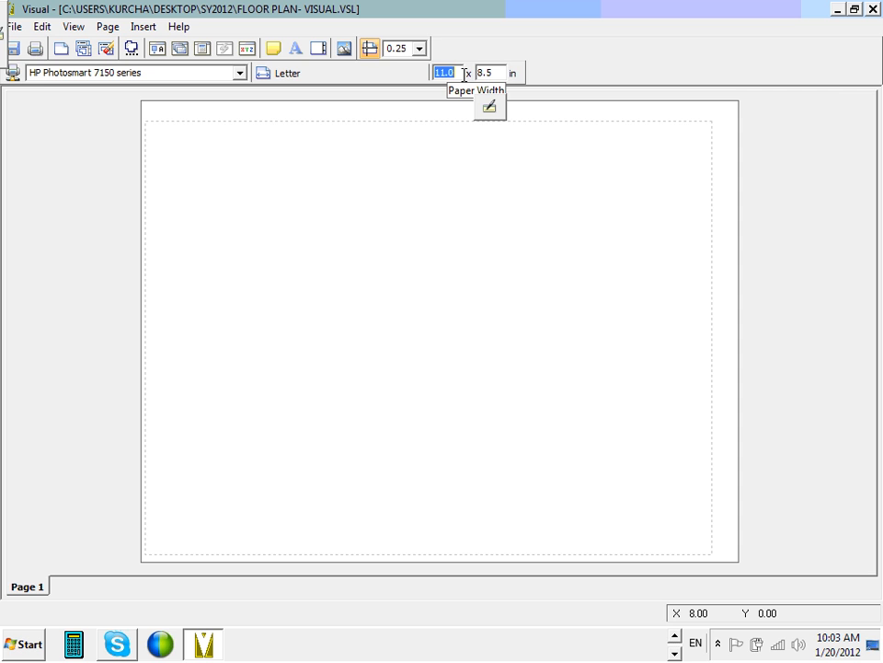
type("17")
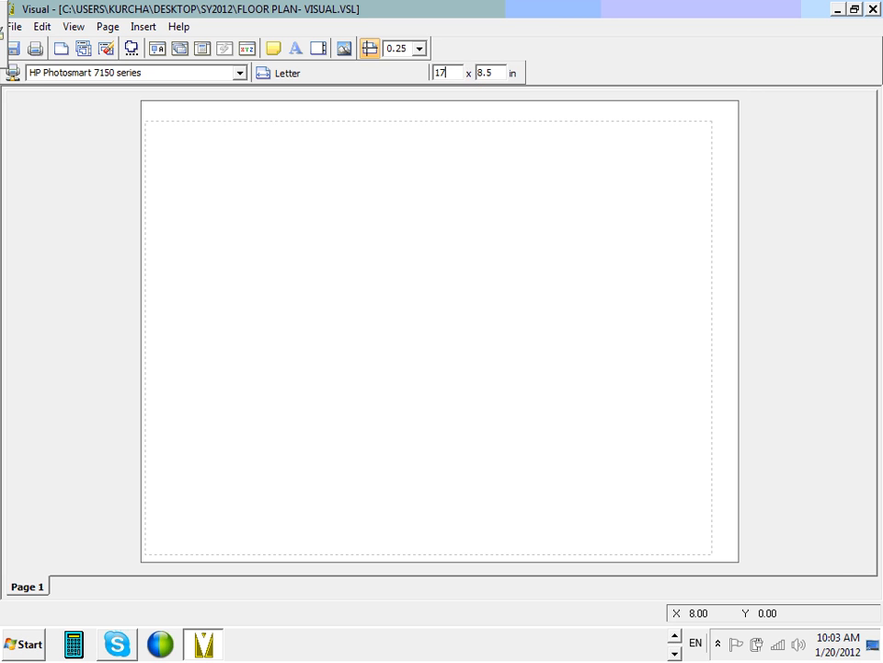
left_click(497, 72)
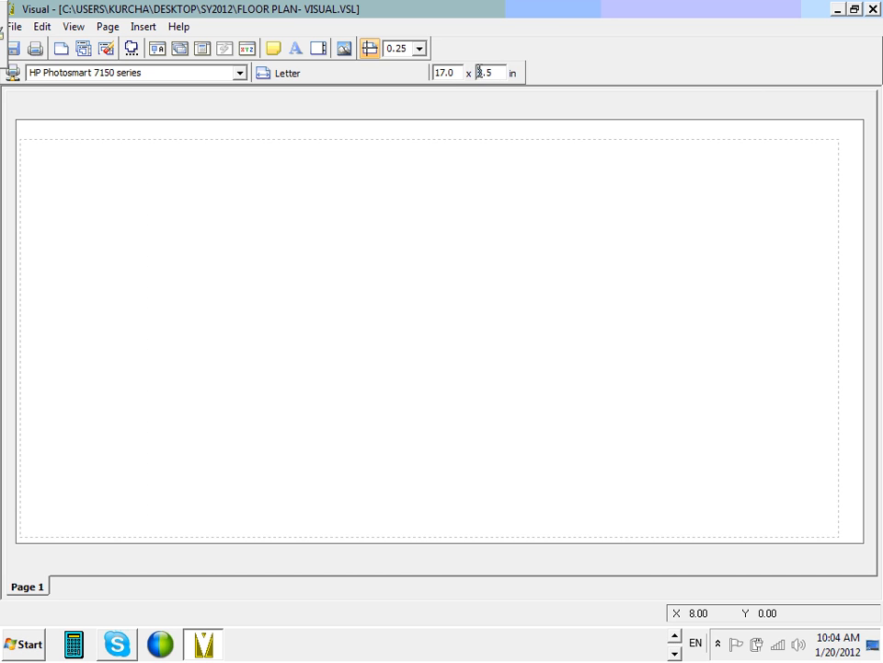
left_click_drag(495, 71, 479, 73)
type("11")
left_click(500, 405)
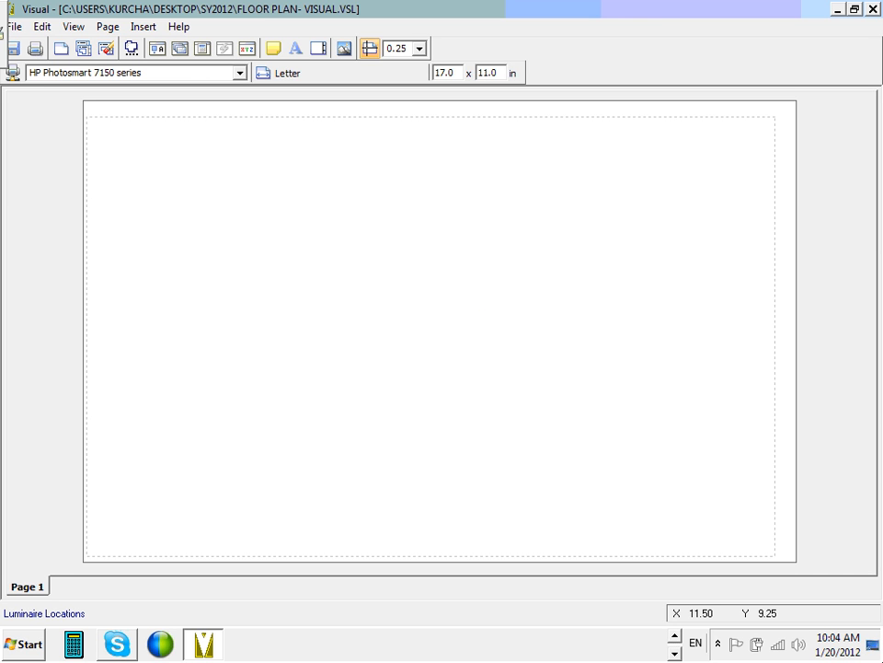
Step: Insert a title block titled "Kurdi Engineering" and enter the designer's initials beside the Designer label
left_click(146, 27)
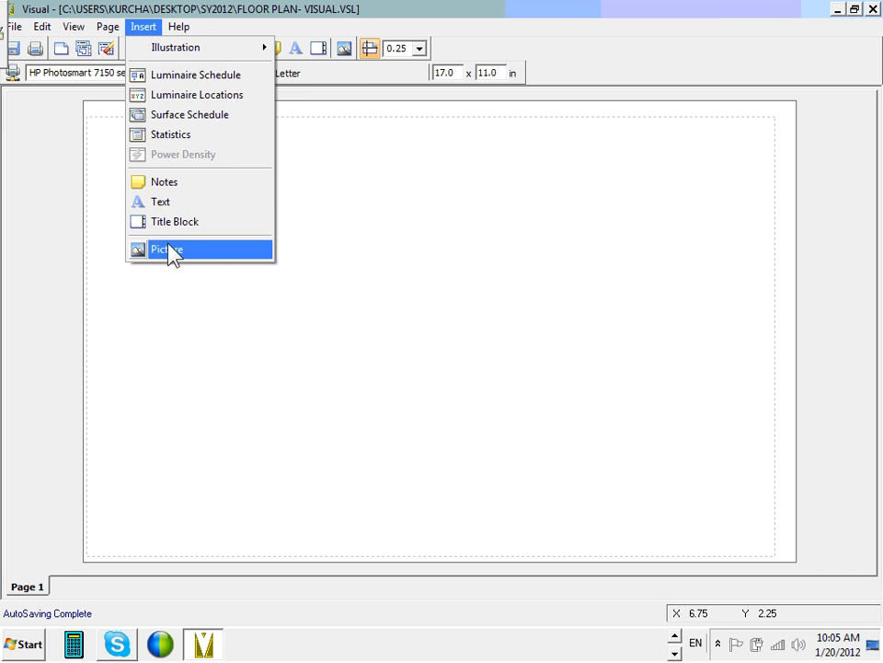
left_click(175, 223)
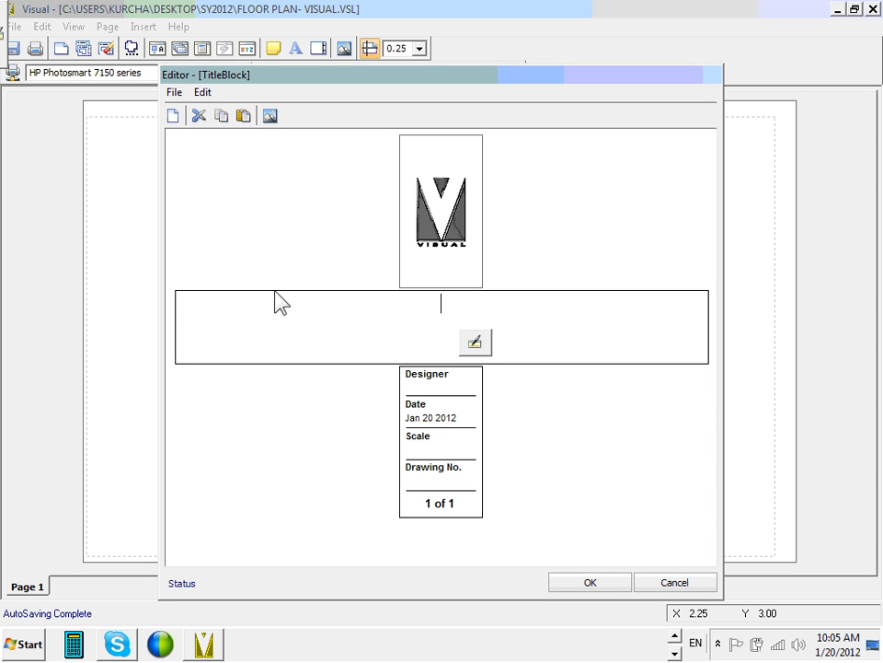
type("K")
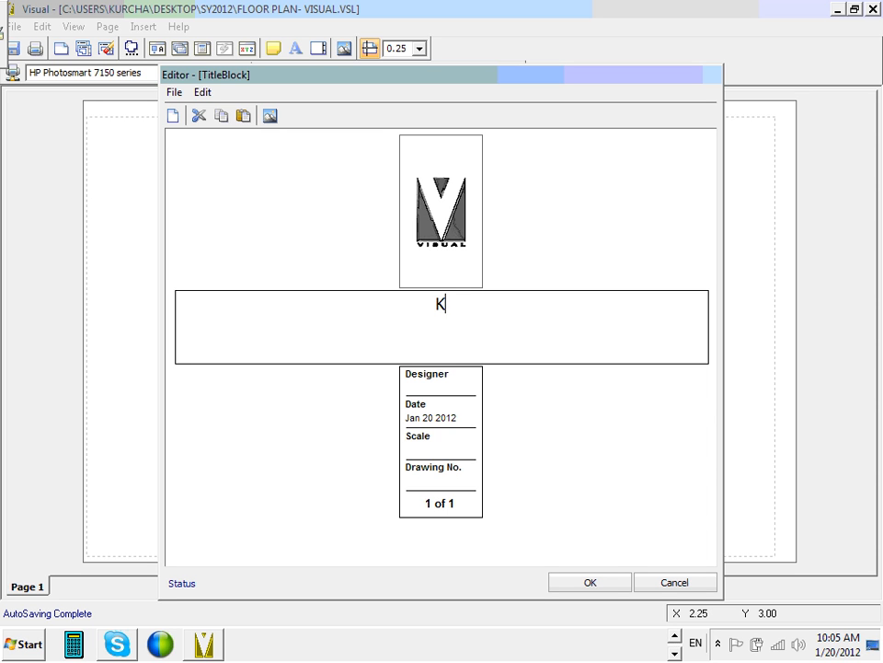
type("urdi Engineering")
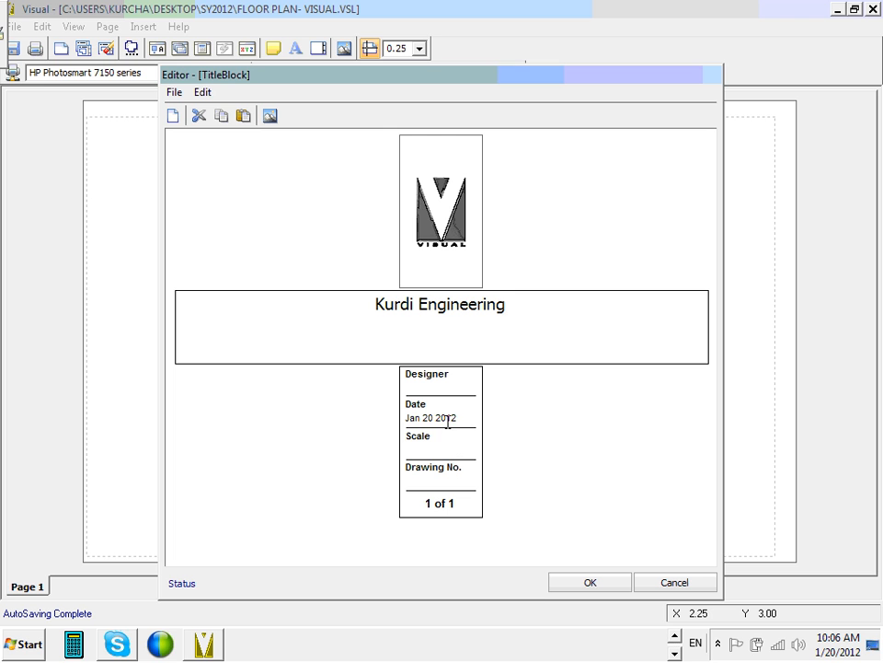
left_click(450, 374)
type("CSK")
left_click(454, 404)
left_click(439, 437)
left_click(464, 467)
Step: Replace the title block's Visual logo with the portrait photo stored in the Private folder on the Desktop
left_click(445, 196)
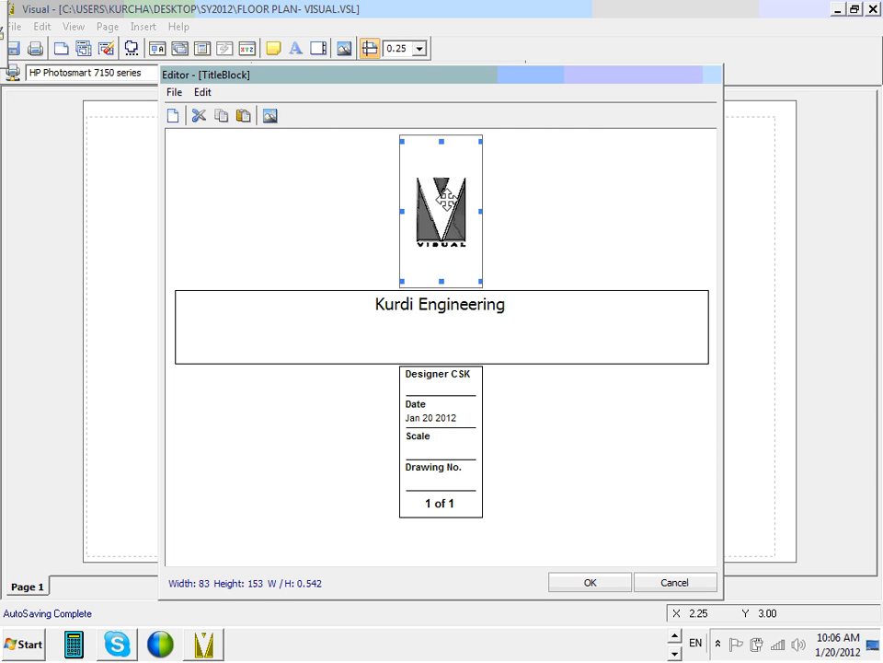
left_click(271, 116)
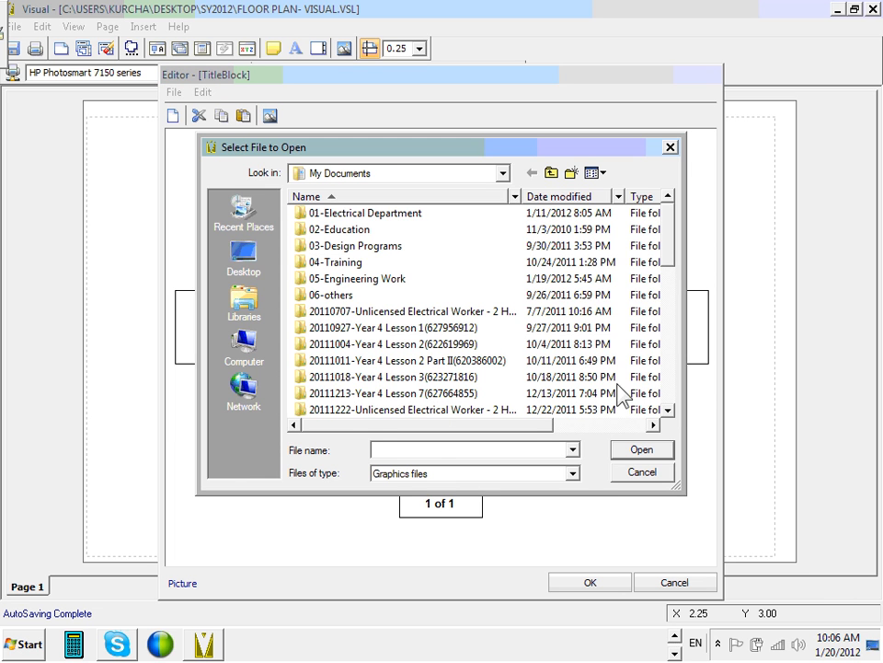
left_click(641, 473)
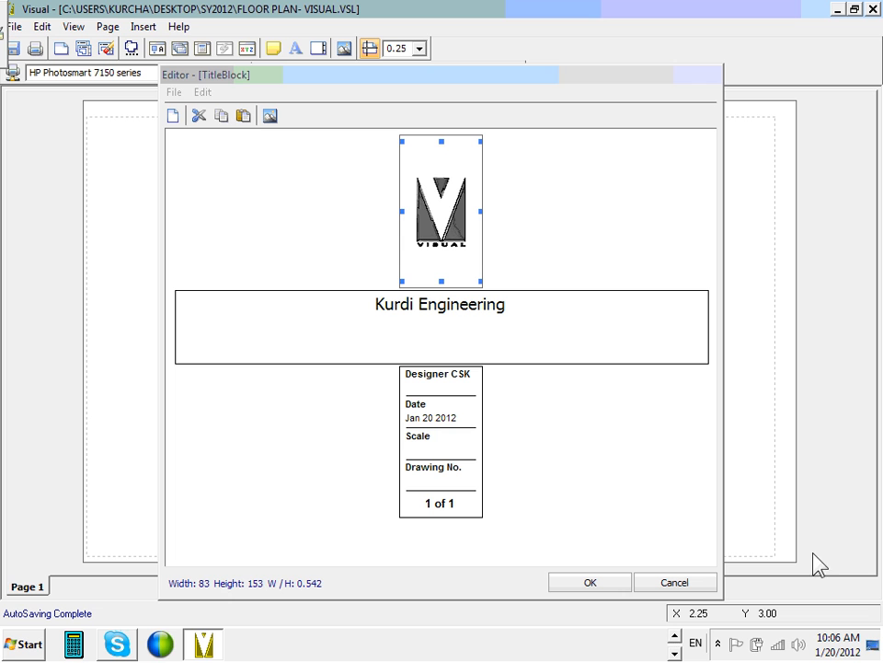
left_click(270, 115)
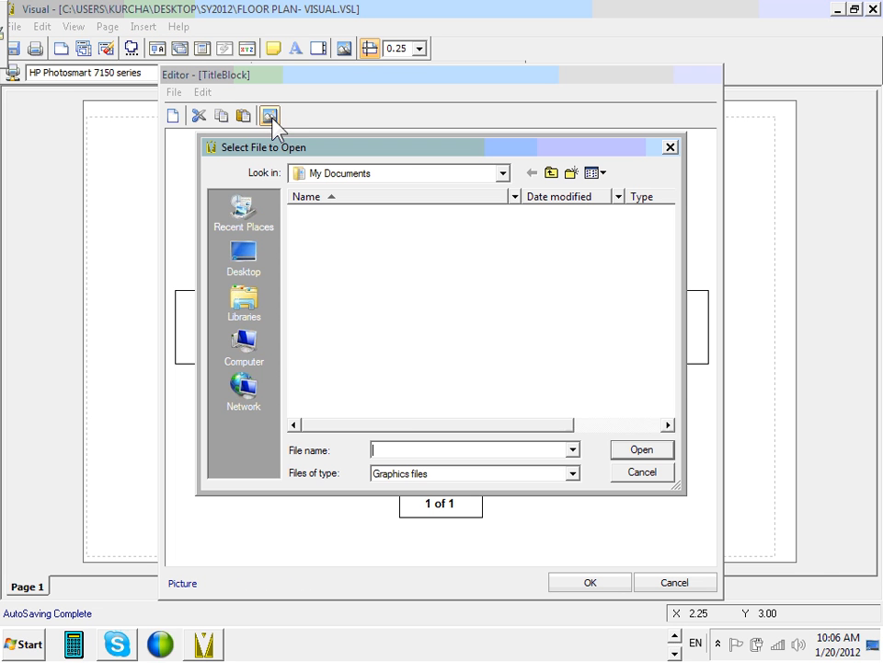
left_click(244, 262)
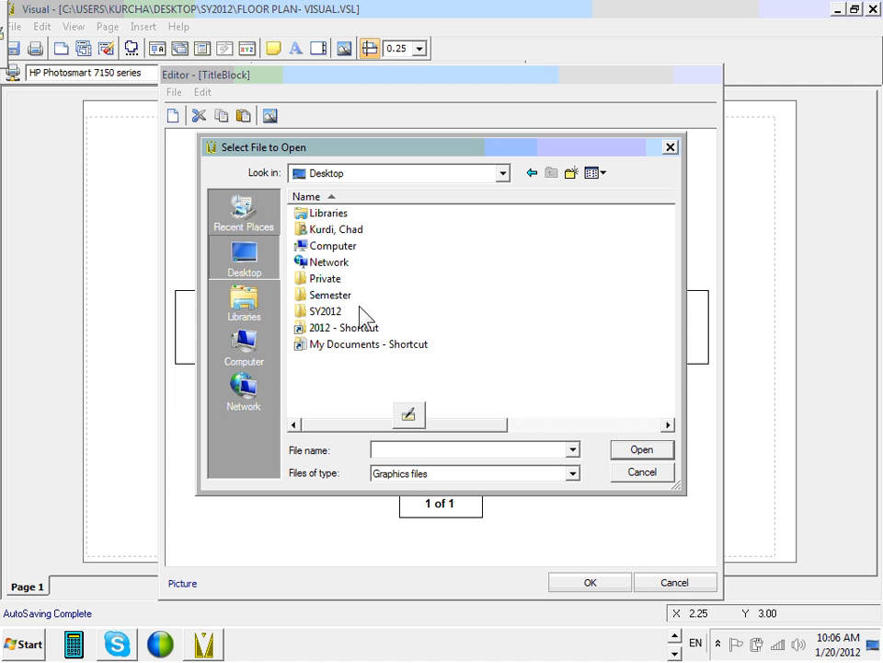
double_click(329, 279)
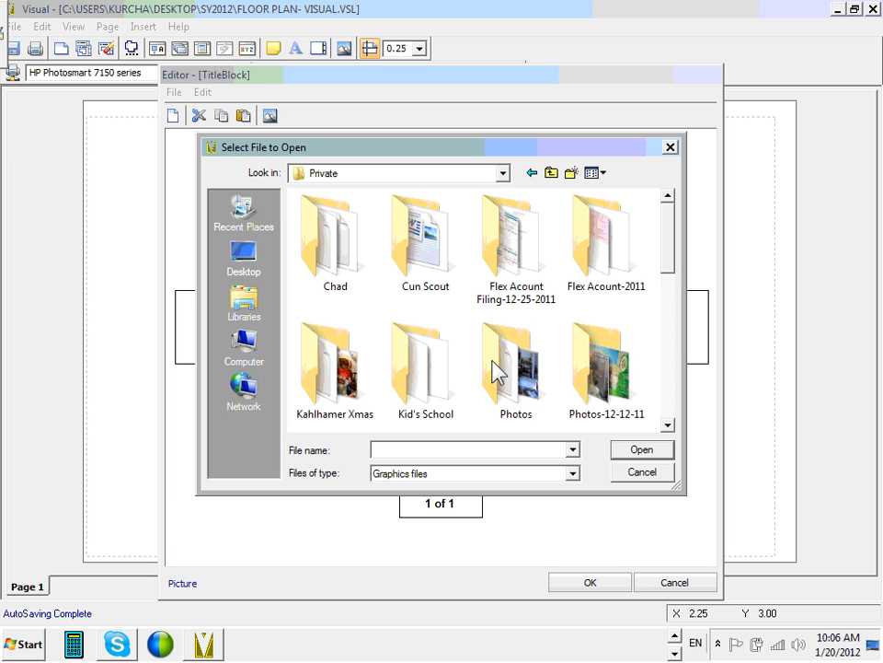
scroll(497, 368, "down", 5)
double_click(438, 378)
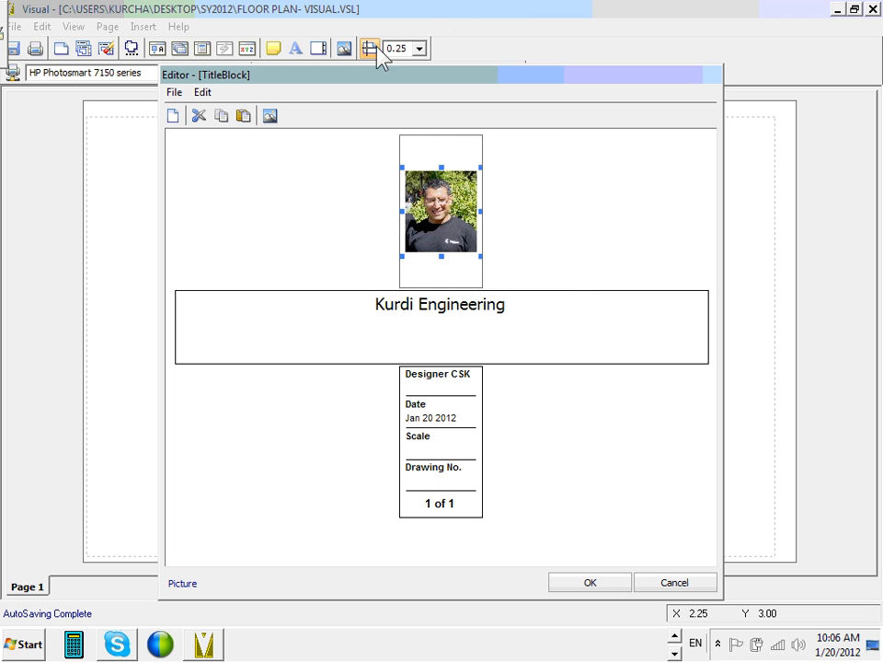
Step: Accept the title block with its current picture and text and place it on the page
left_click(269, 116)
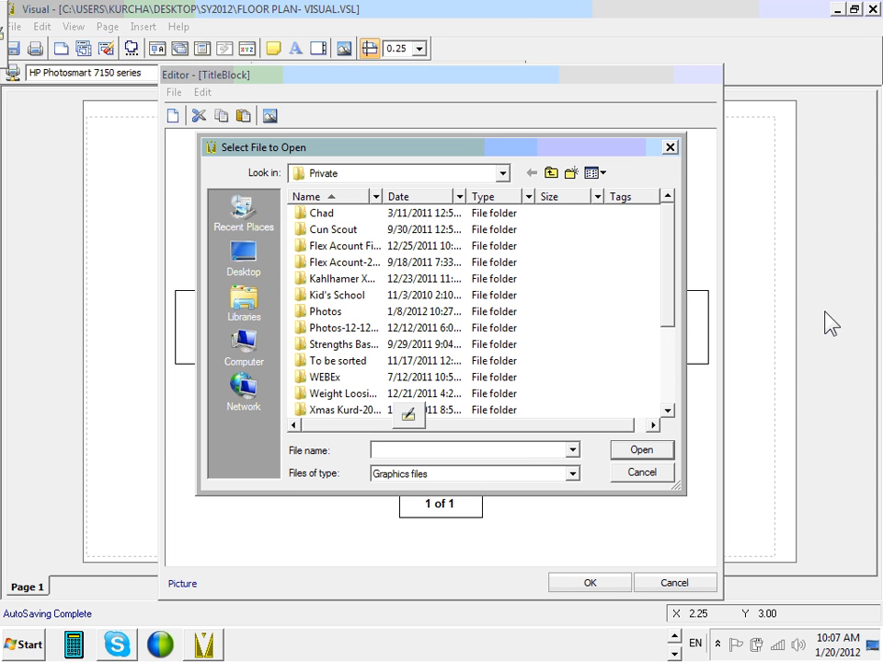
left_click(642, 472)
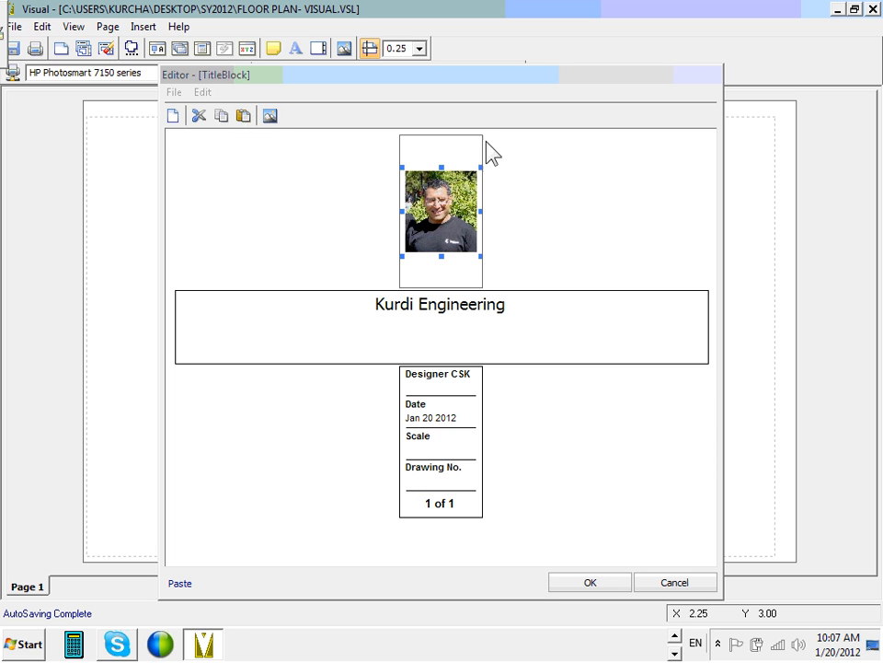
left_click(454, 442)
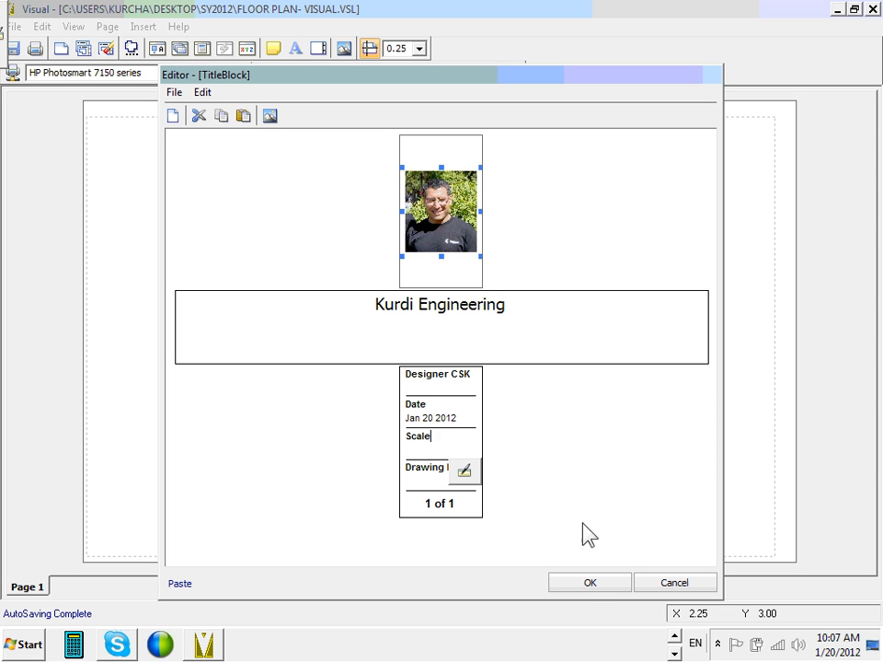
left_click(591, 580)
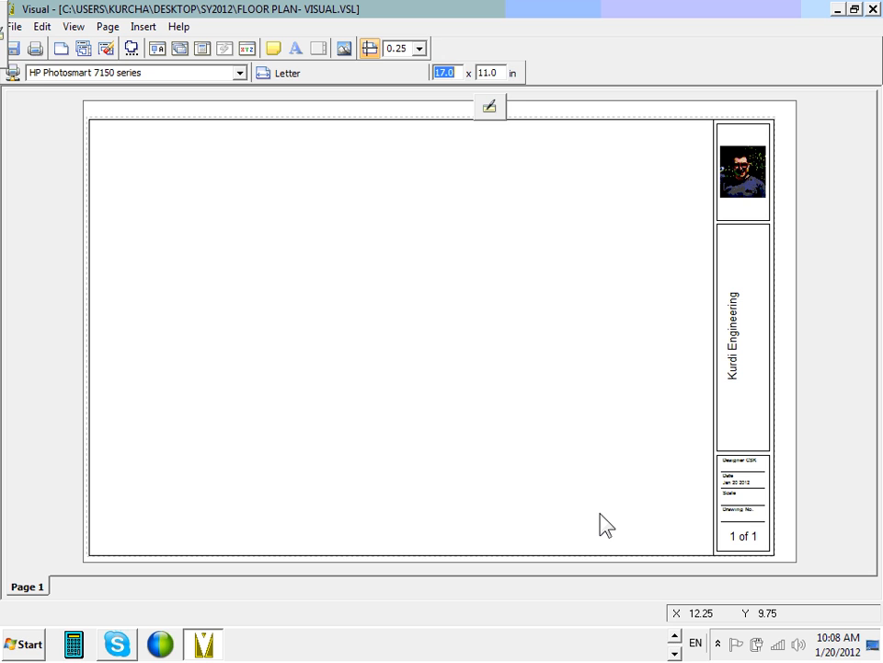
Step: Reopen the placed title block in its editor to review the contents, and close it without changing anything
left_click(736, 371)
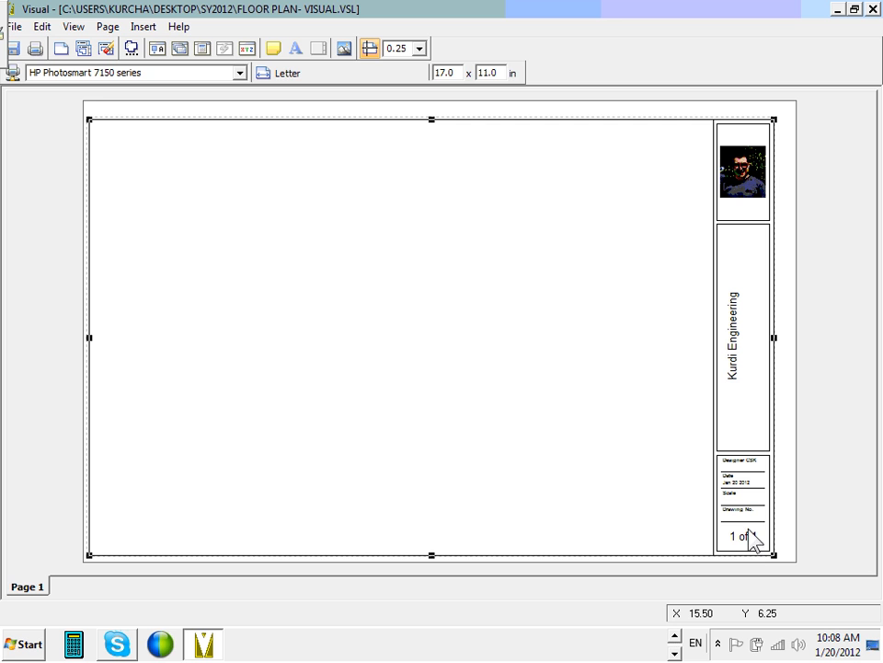
double_click(744, 208)
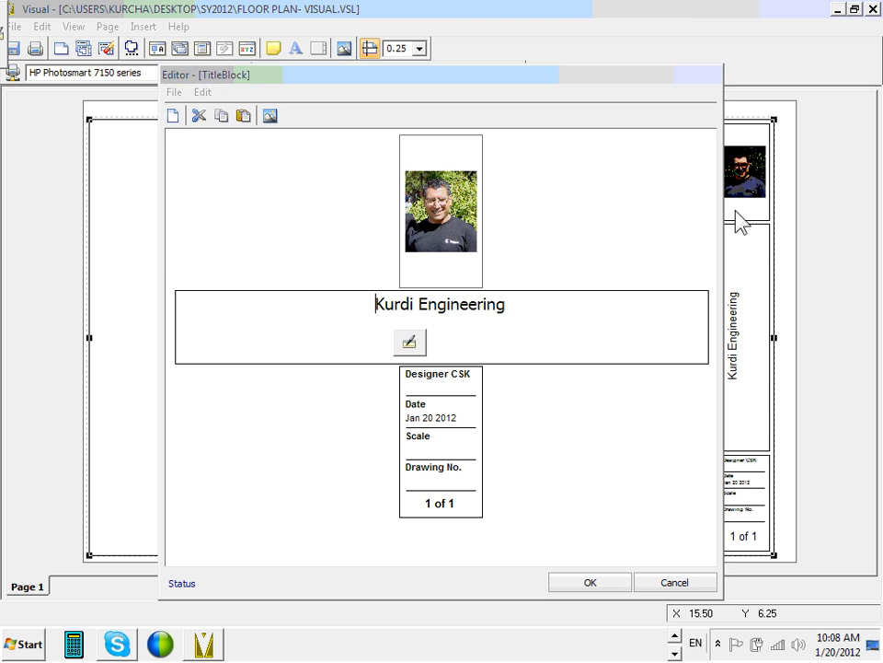
left_click(677, 583)
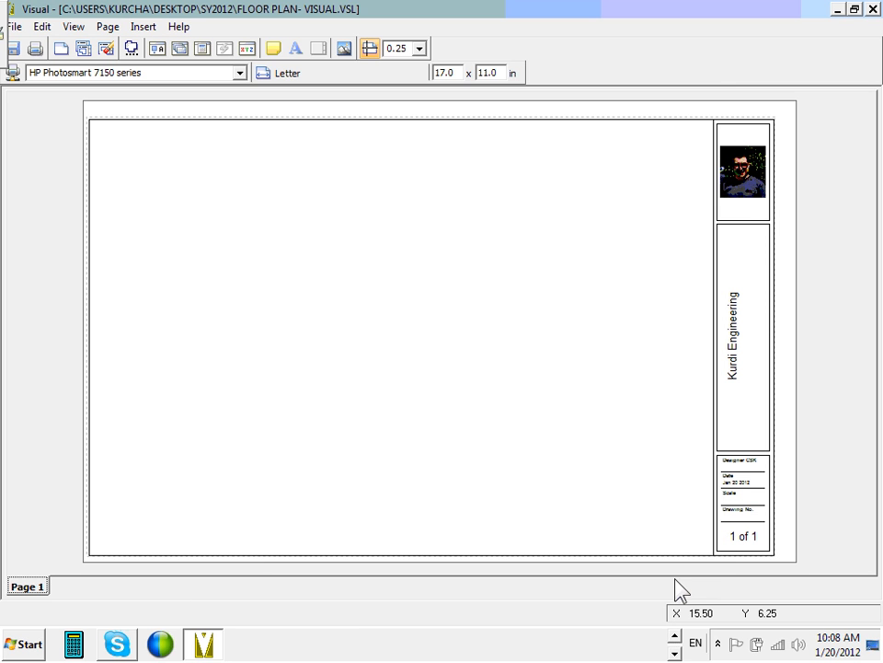
left_click(751, 471)
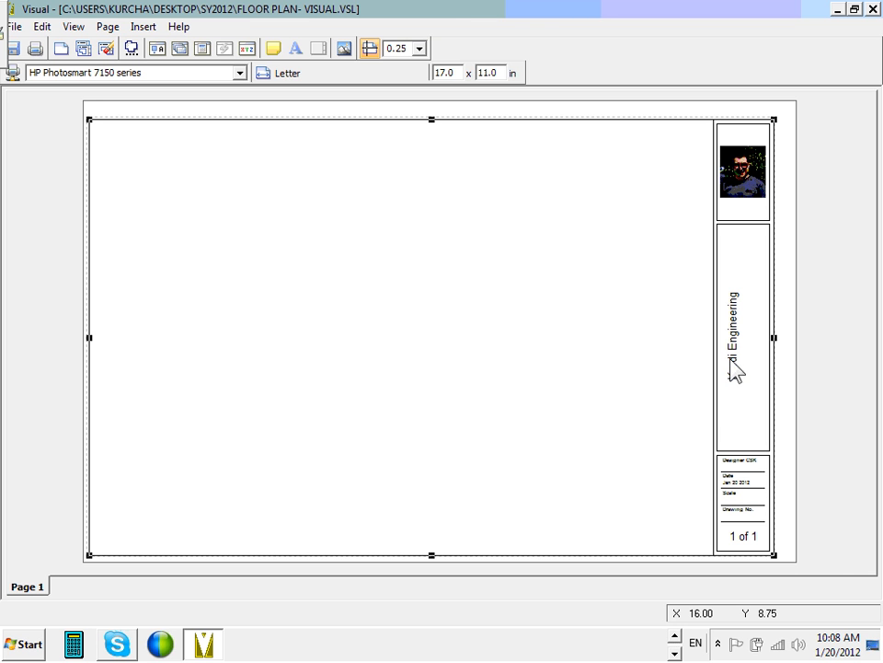
double_click(736, 474)
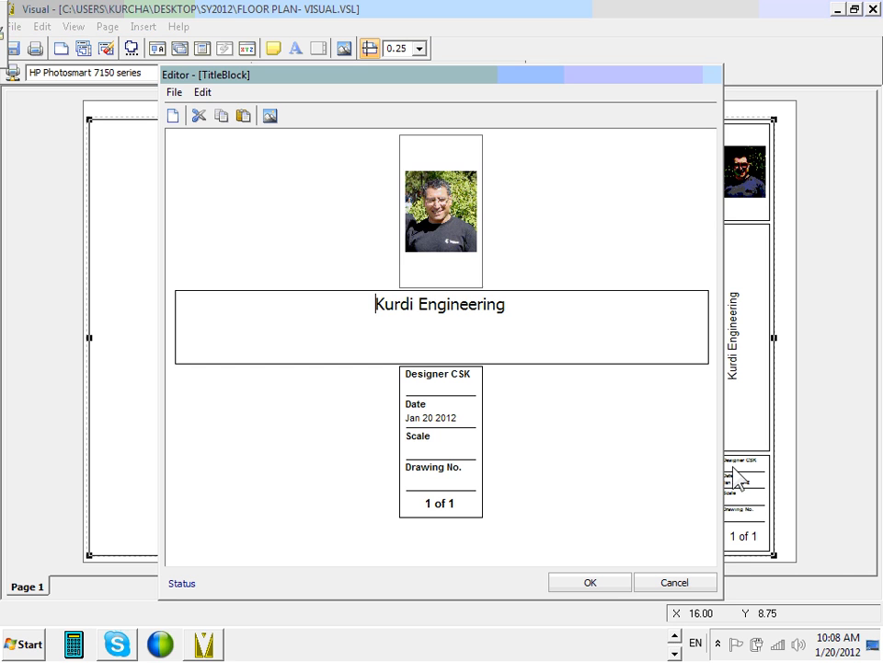
left_click(679, 584)
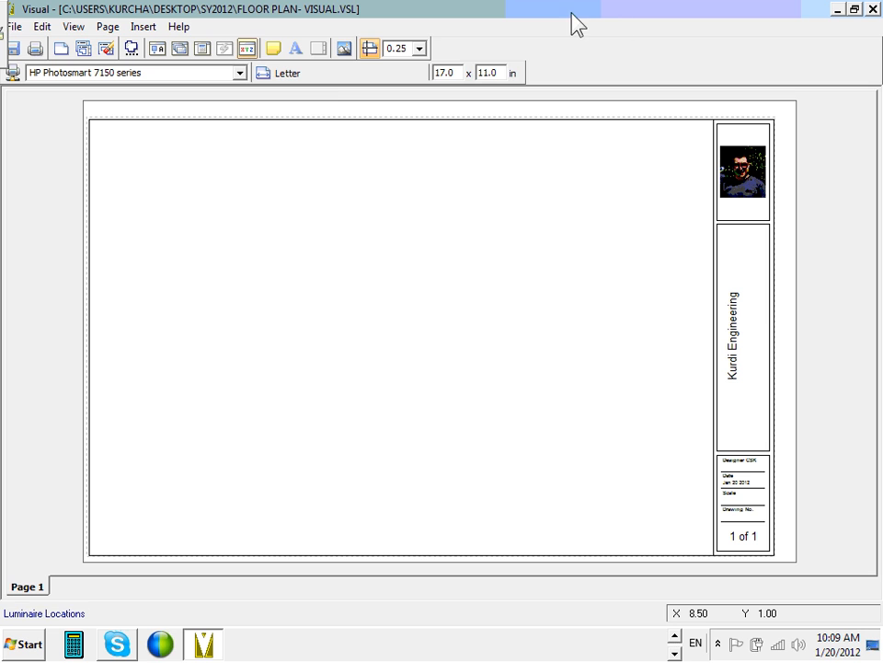
left_click(344, 47)
left_click(11, 30)
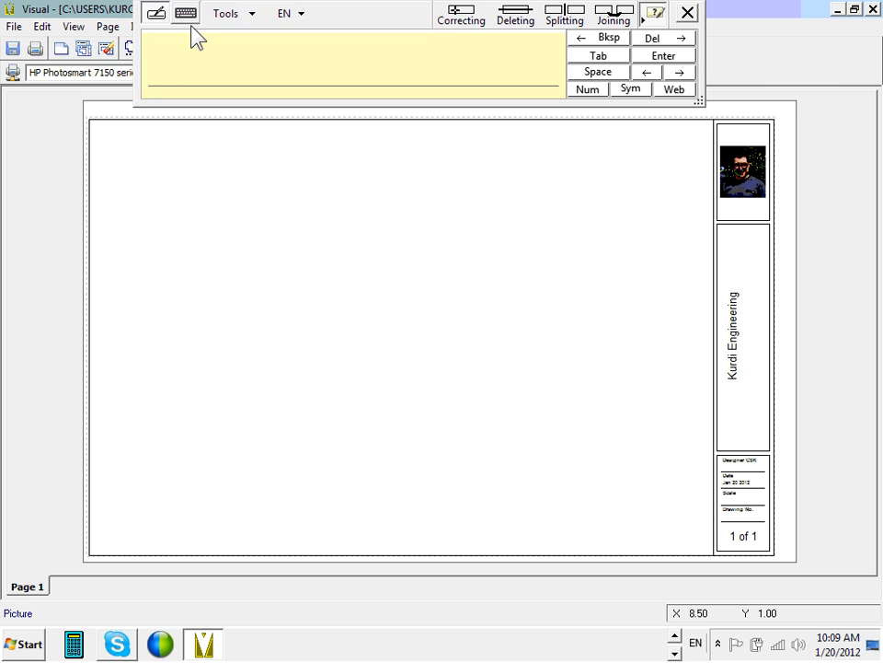
left_click(709, 13)
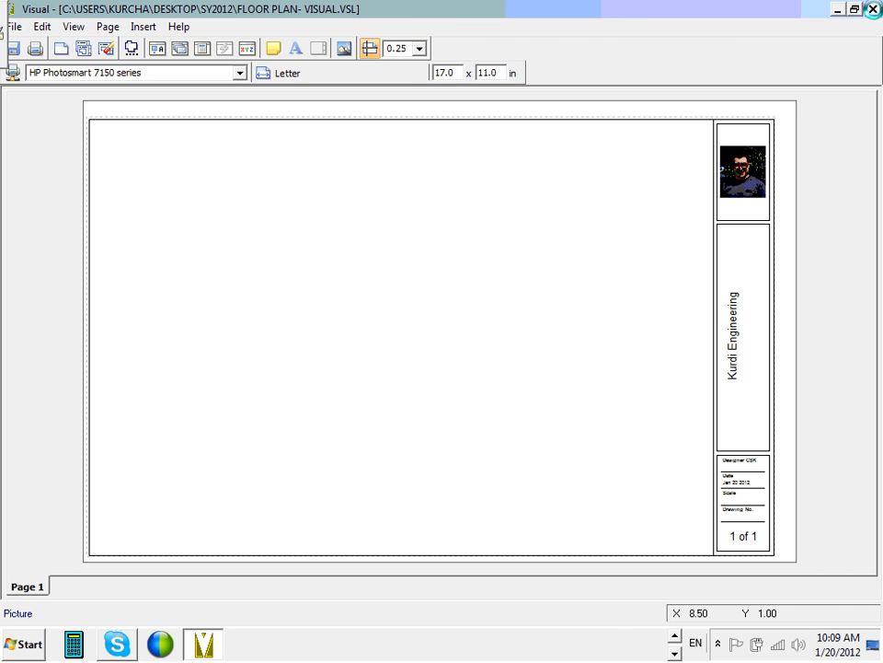
Step: Close the Print Editor to return to the floor plan design, and reopen it from there
left_click(873, 9)
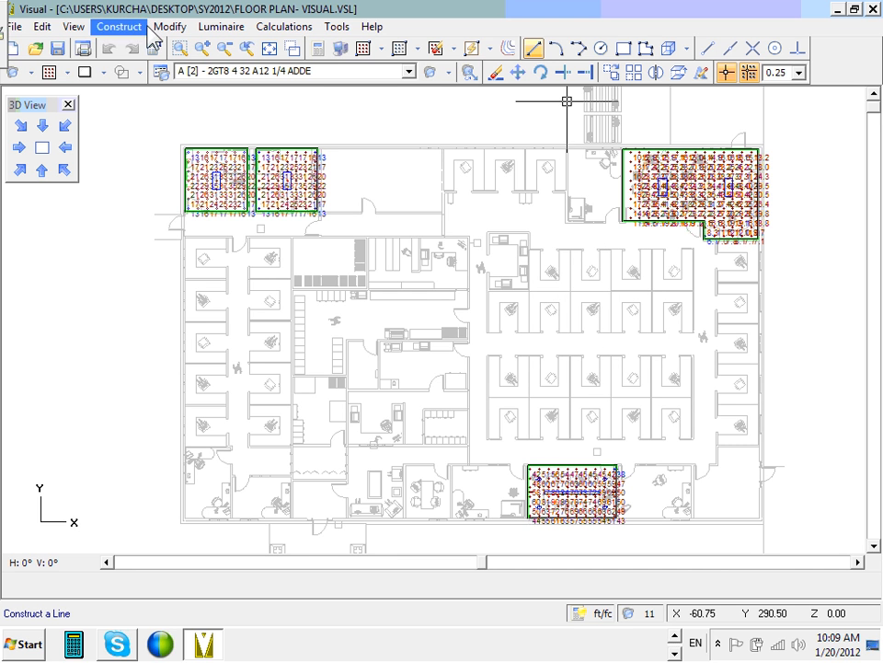
left_click(320, 49)
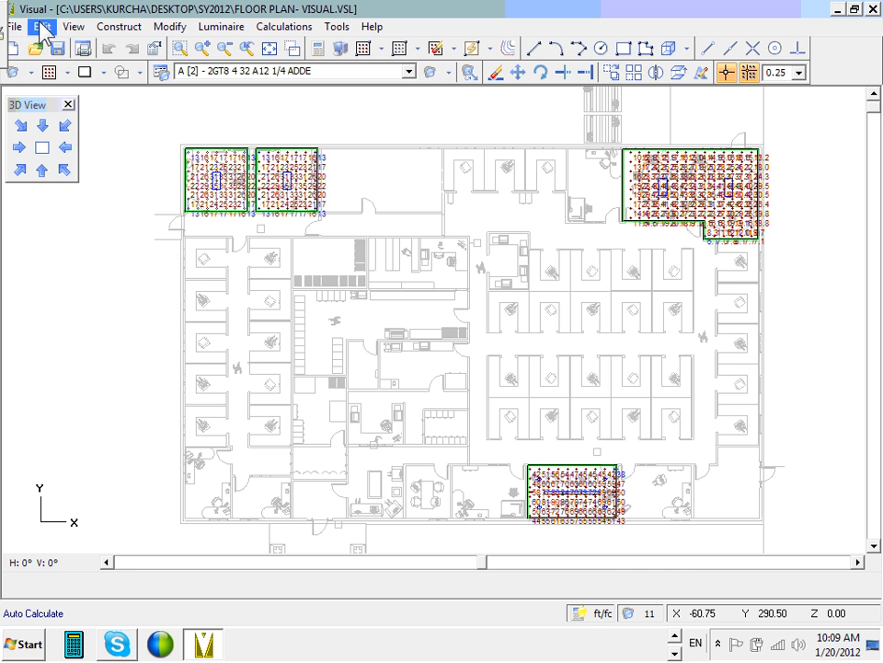
left_click(16, 27)
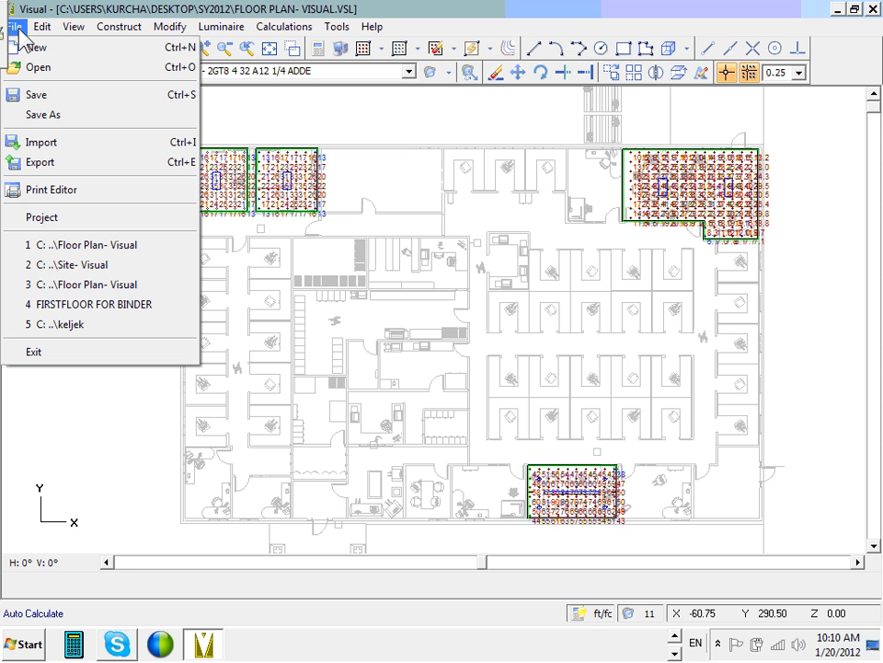
left_click(64, 189)
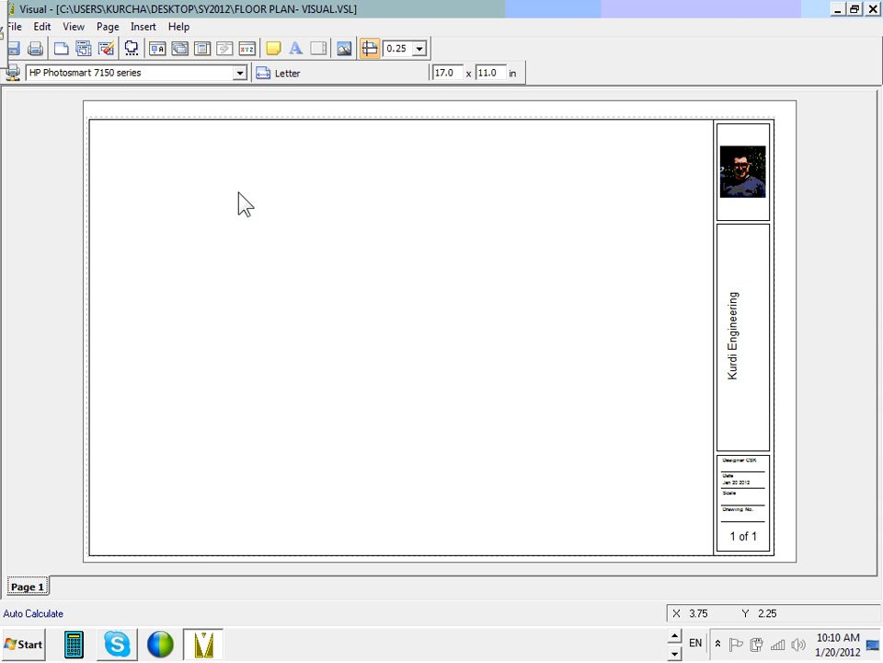
Step: Examine the HP Photosmart 7150 series printer's available paper sizes and its advanced, features and color settings, and close its properties without changes
left_click(380, 84)
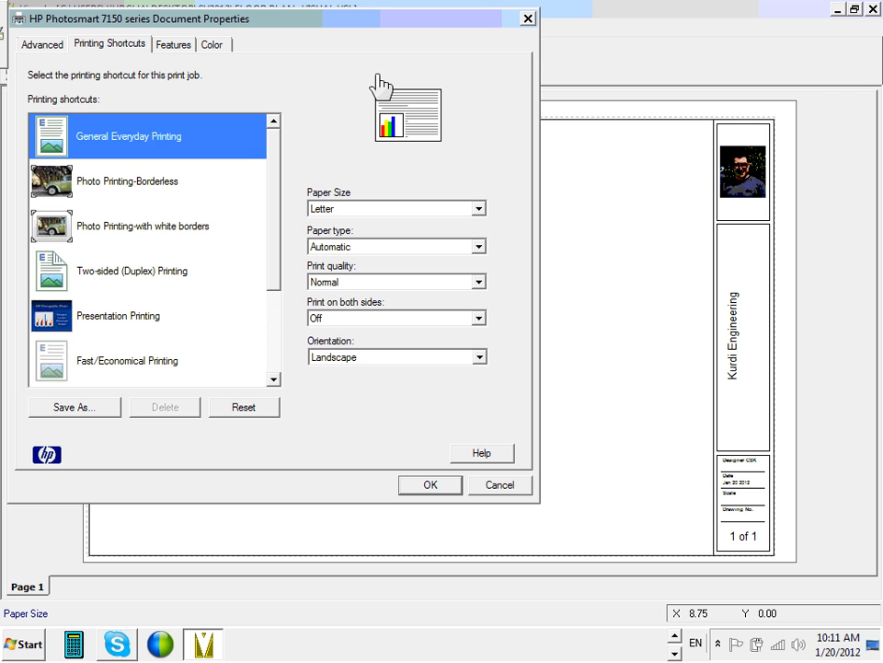
left_click(528, 19)
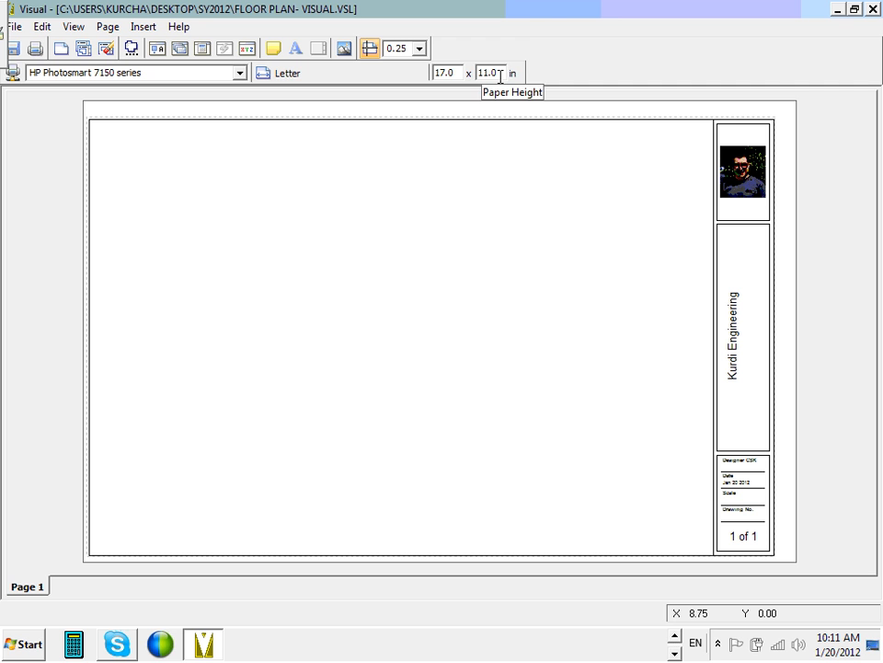
left_click(307, 75)
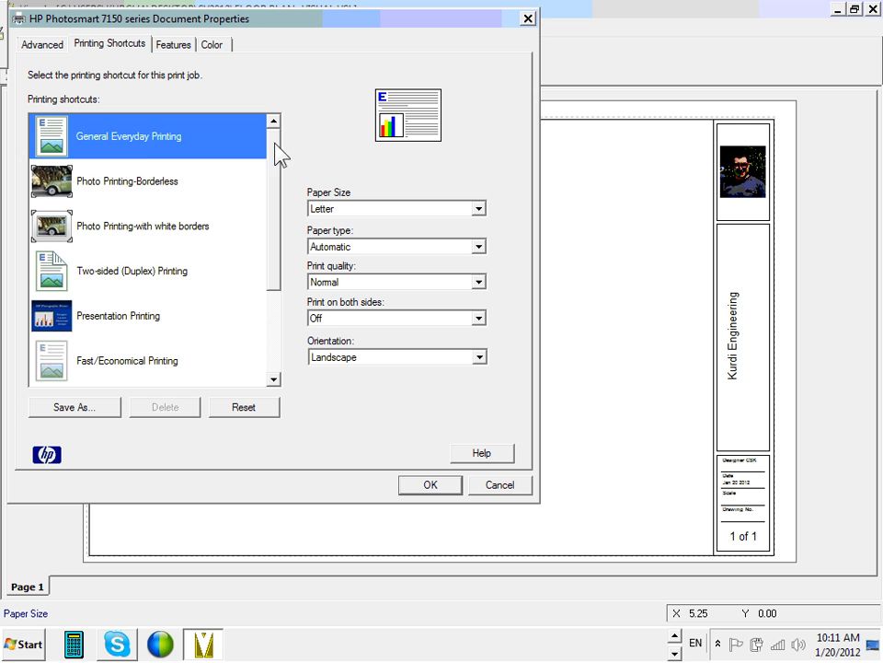
left_click(478, 209)
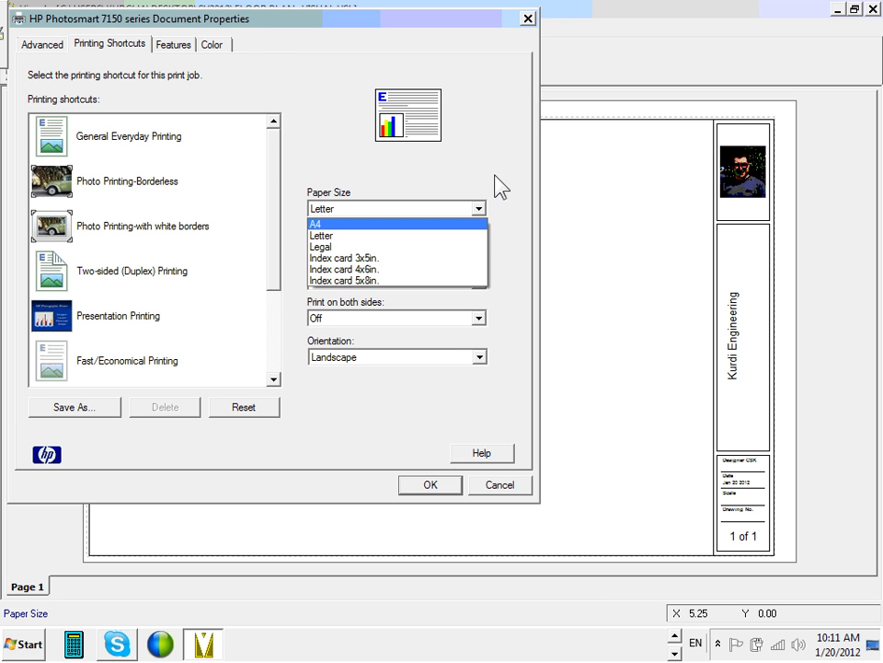
left_click(499, 187)
left_click(55, 46)
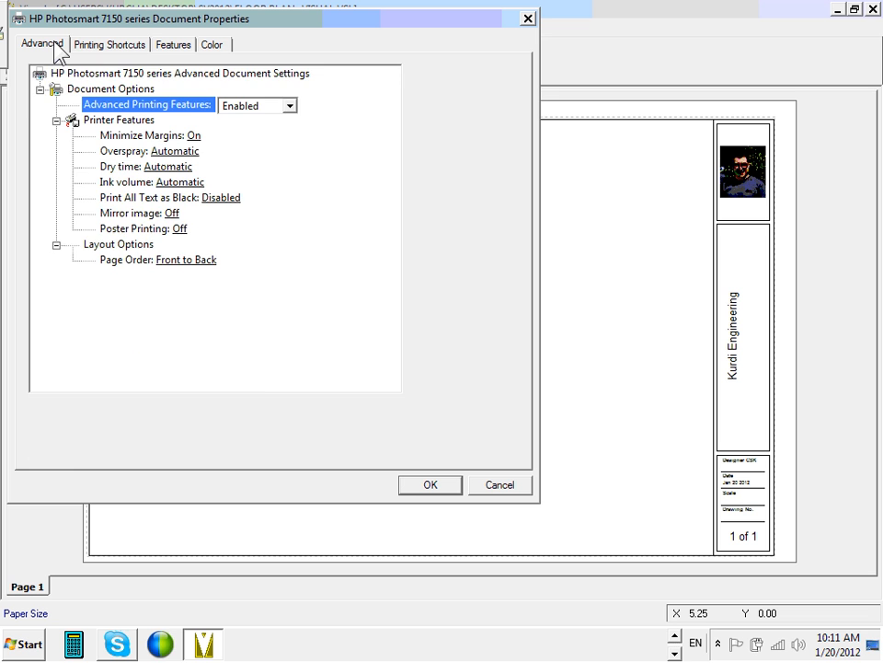
left_click(92, 48)
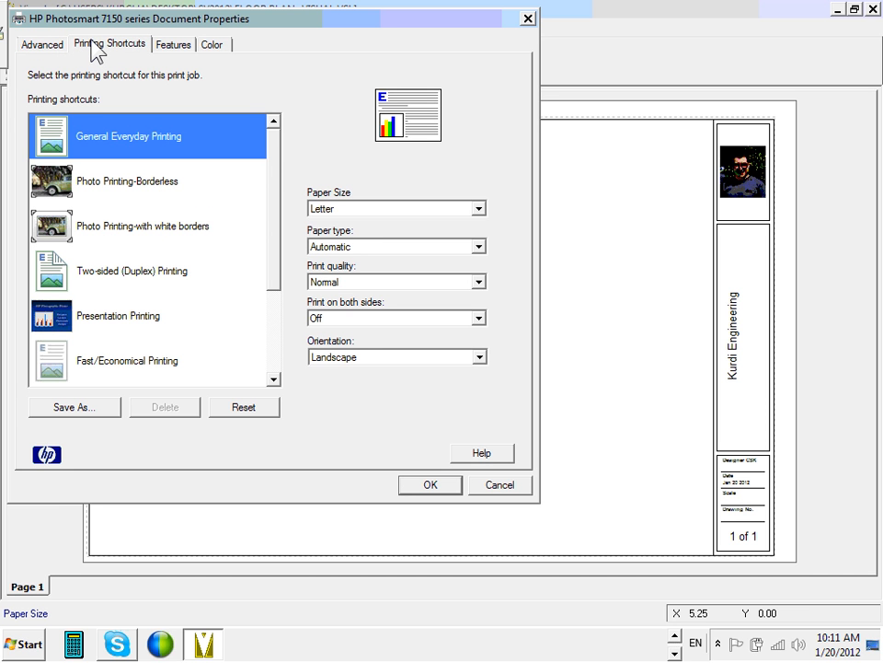
left_click(179, 46)
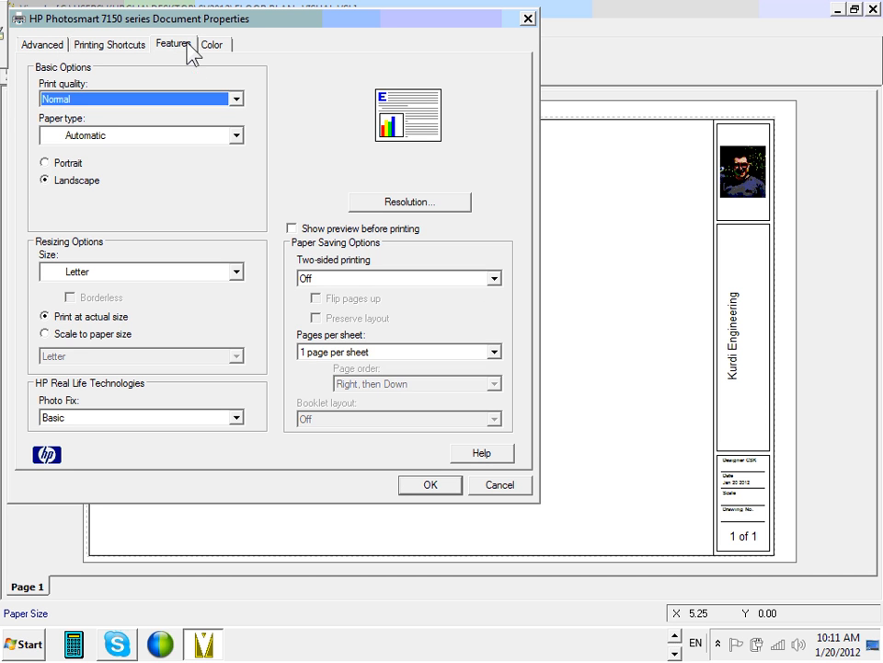
left_click(211, 46)
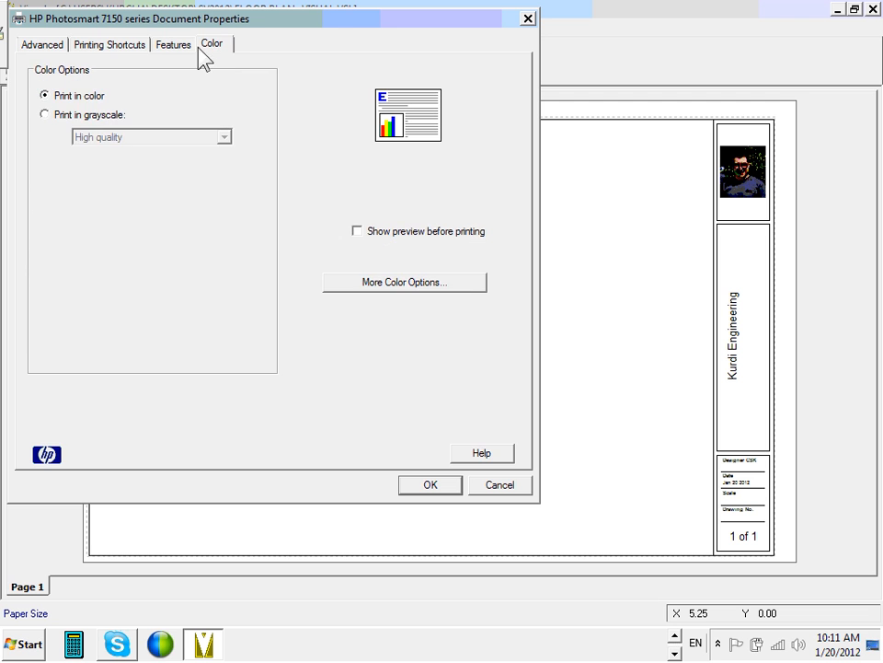
left_click(108, 46)
left_click(46, 46)
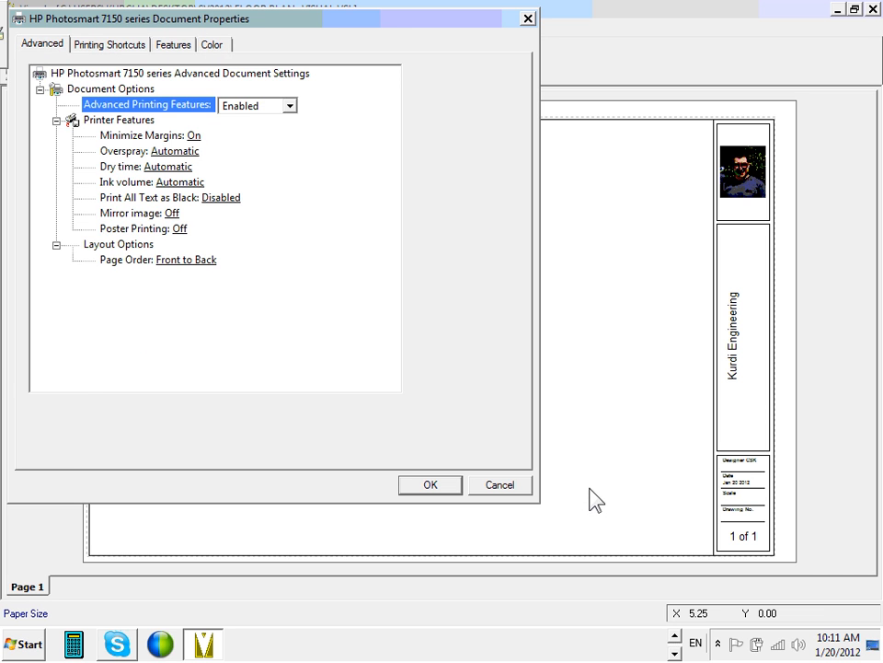
left_click(512, 487)
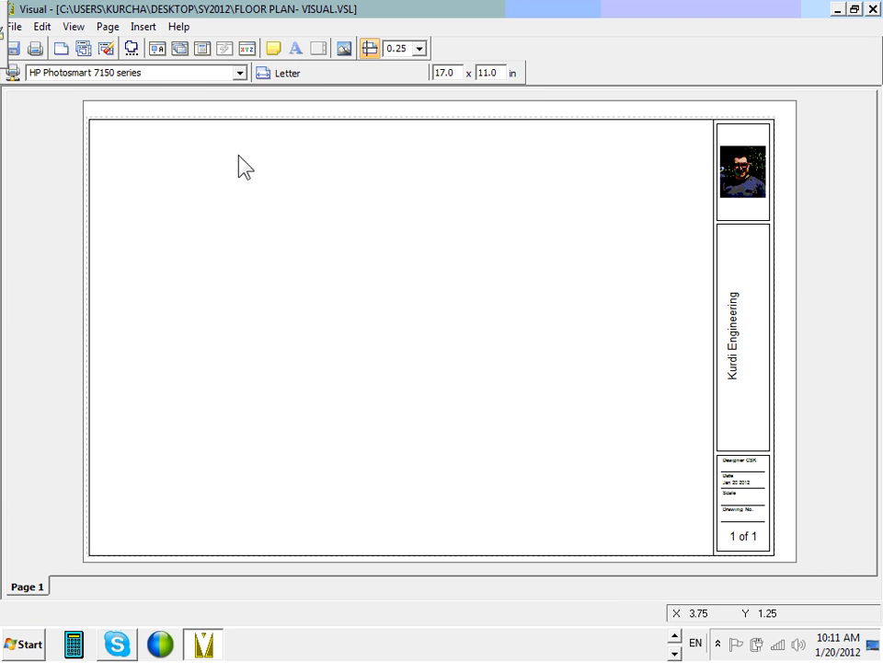
Step: Choose \\print\DCT-PTR-HP5200-RED10-1 as the printer for the page
left_click(241, 73)
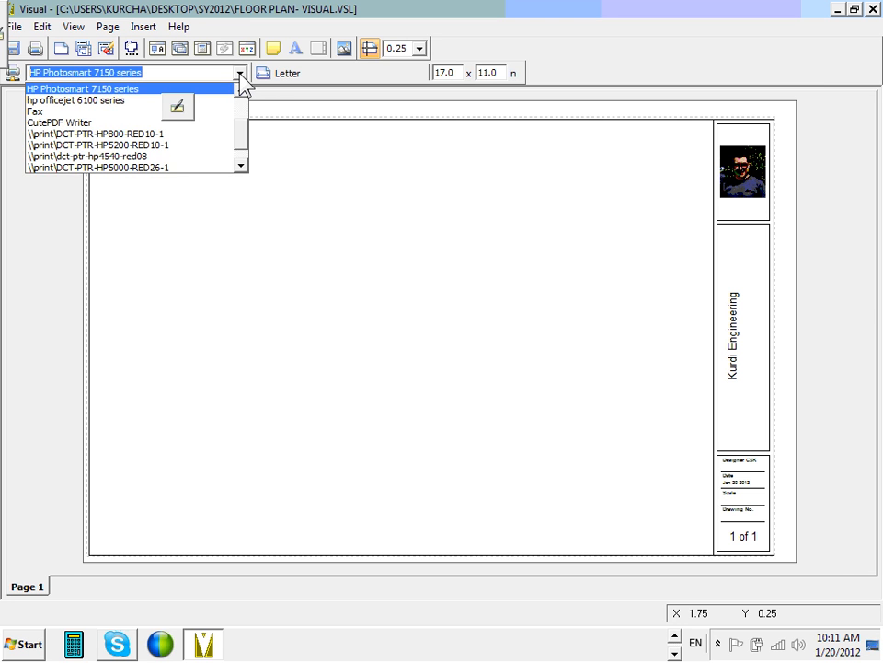
left_click(240, 74)
left_click(241, 75)
left_click(241, 74)
left_click(241, 73)
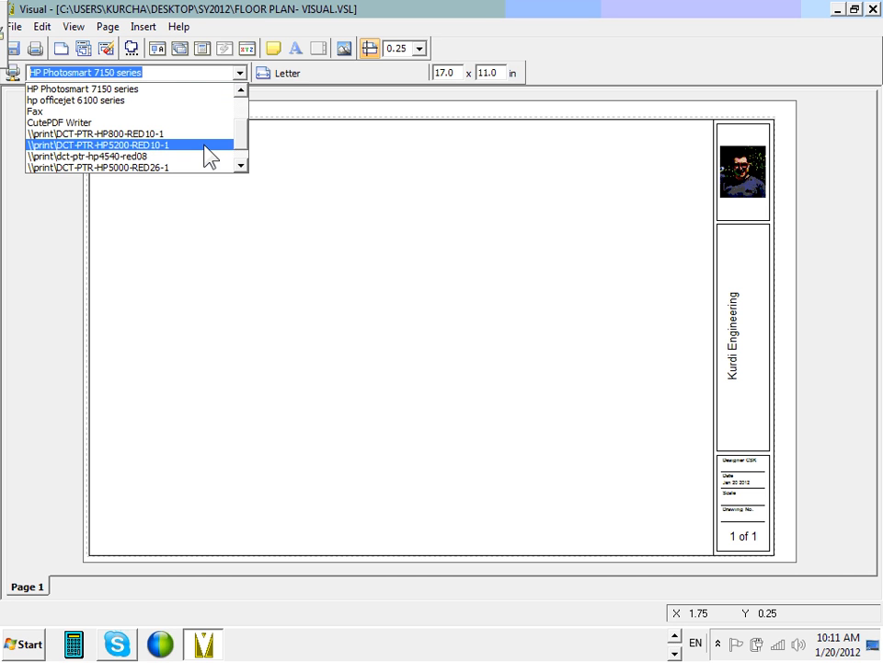
left_click(210, 145)
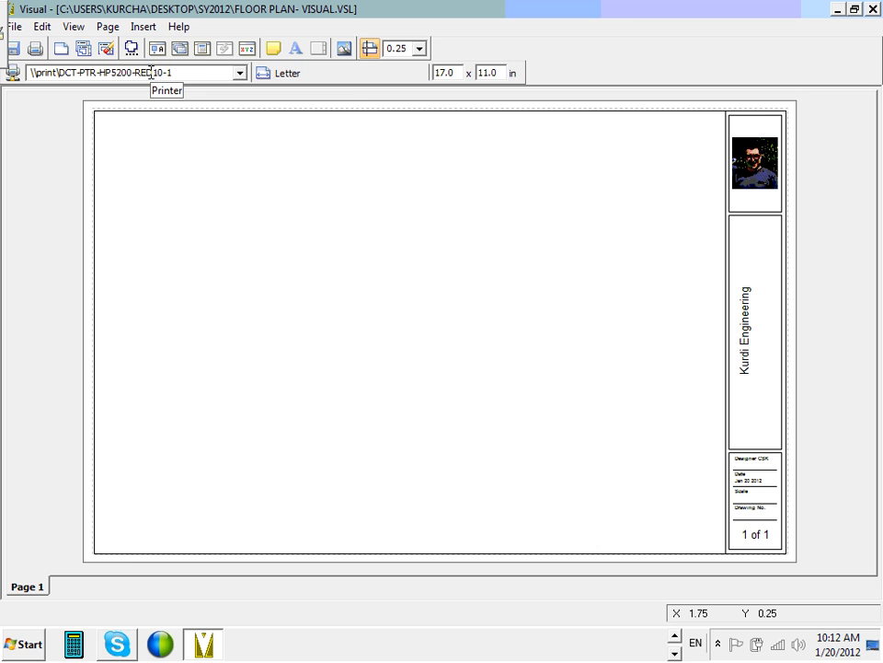
left_click(359, 77)
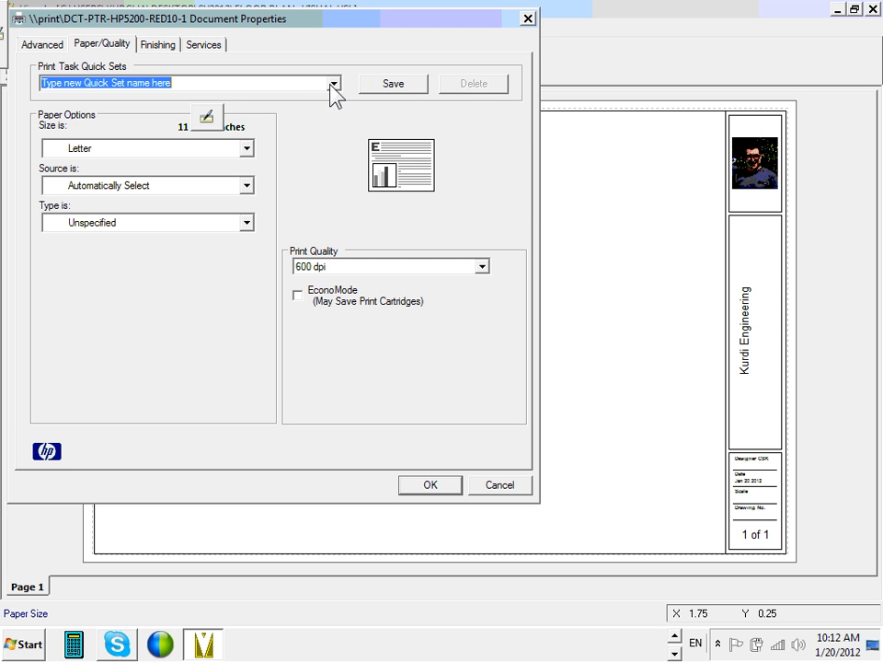
left_click(251, 146)
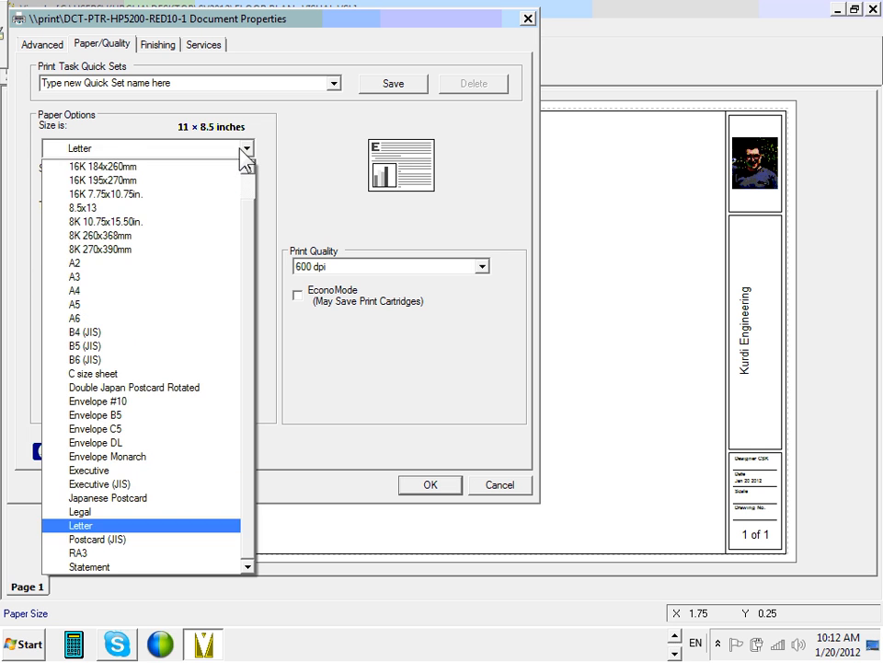
scroll(185, 264, "up", 1)
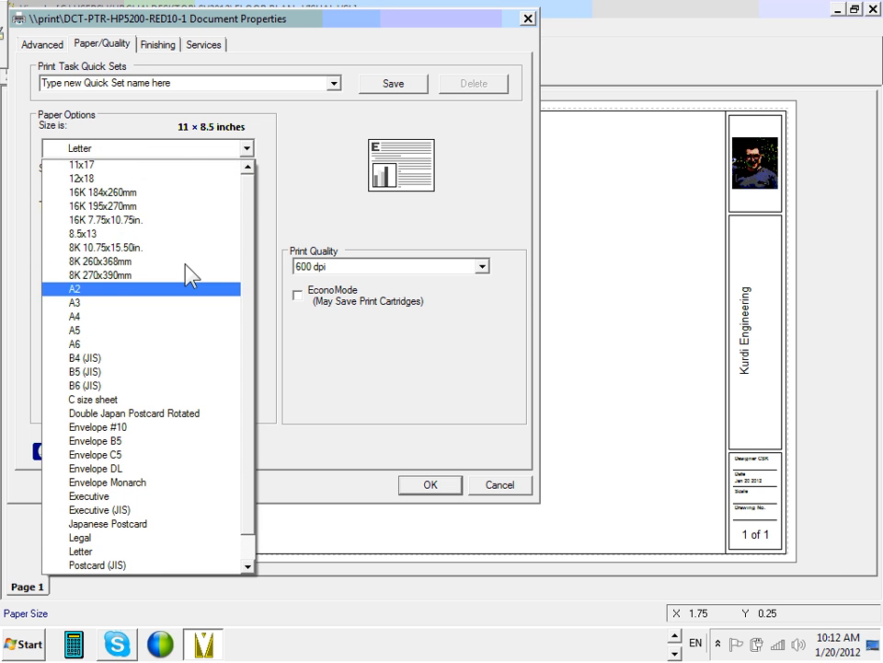
left_click(152, 170)
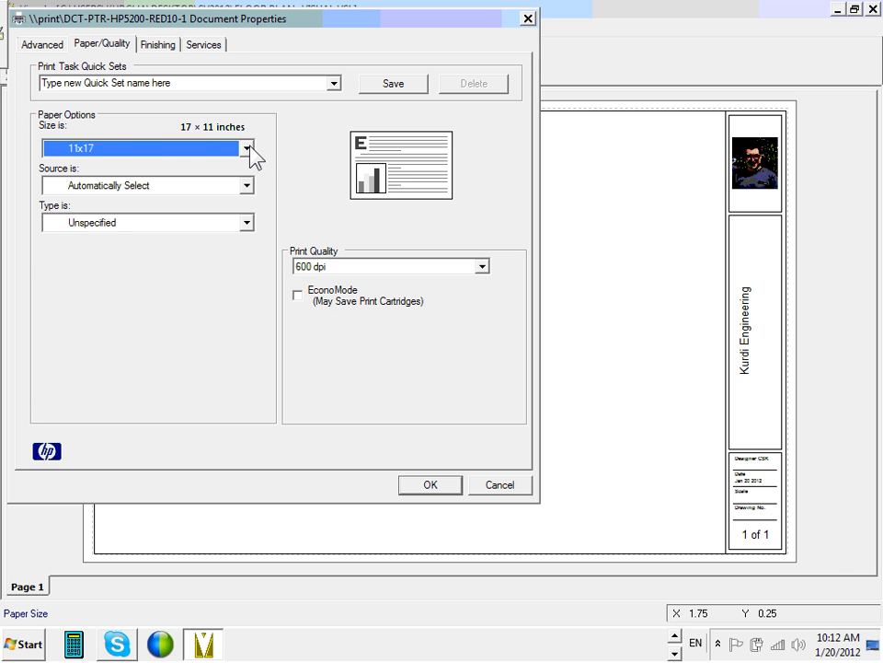
left_click(498, 487)
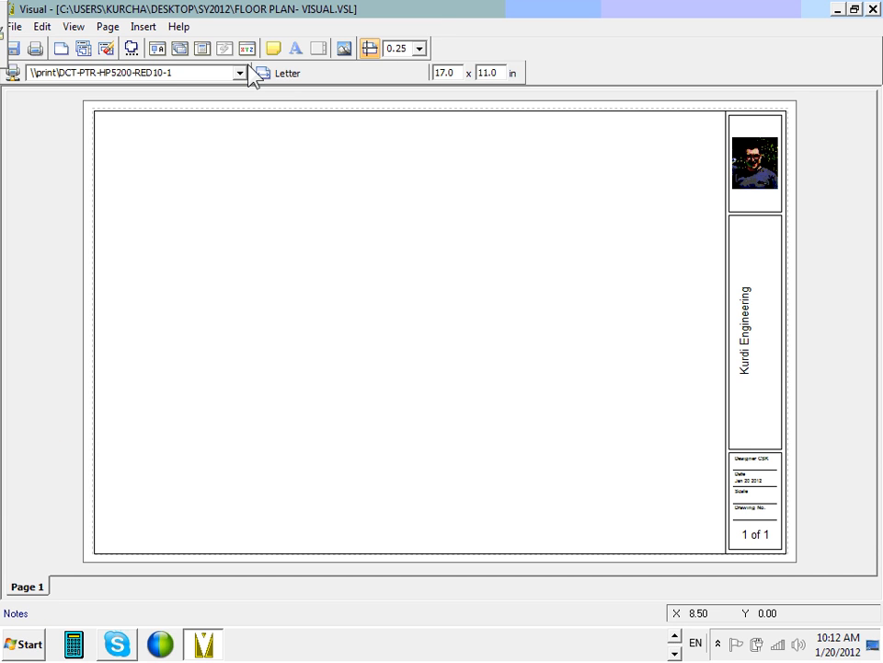
Step: Set the printer's paper size to 11x17 in its document properties and accept it
left_click(290, 79)
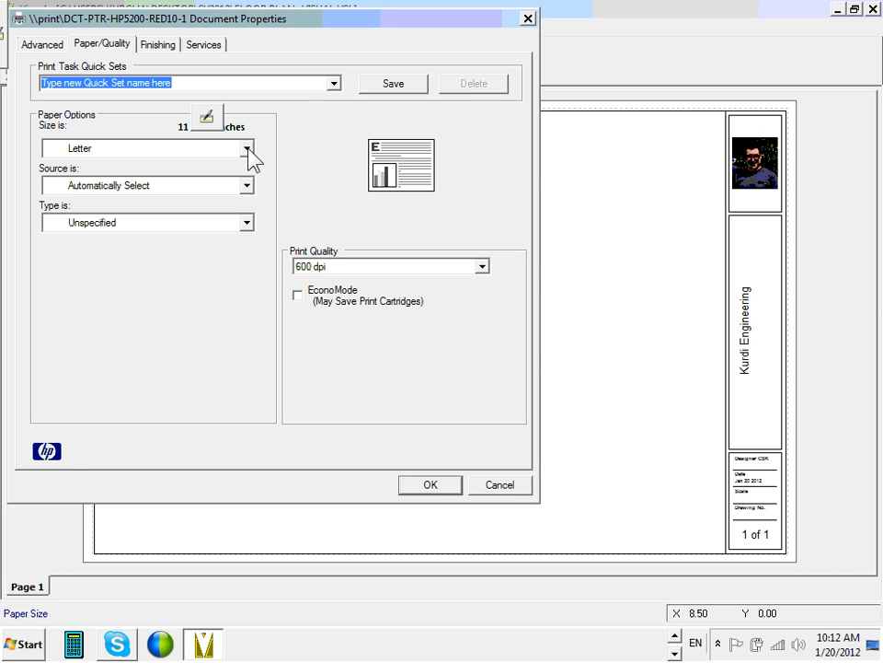
left_click(248, 148)
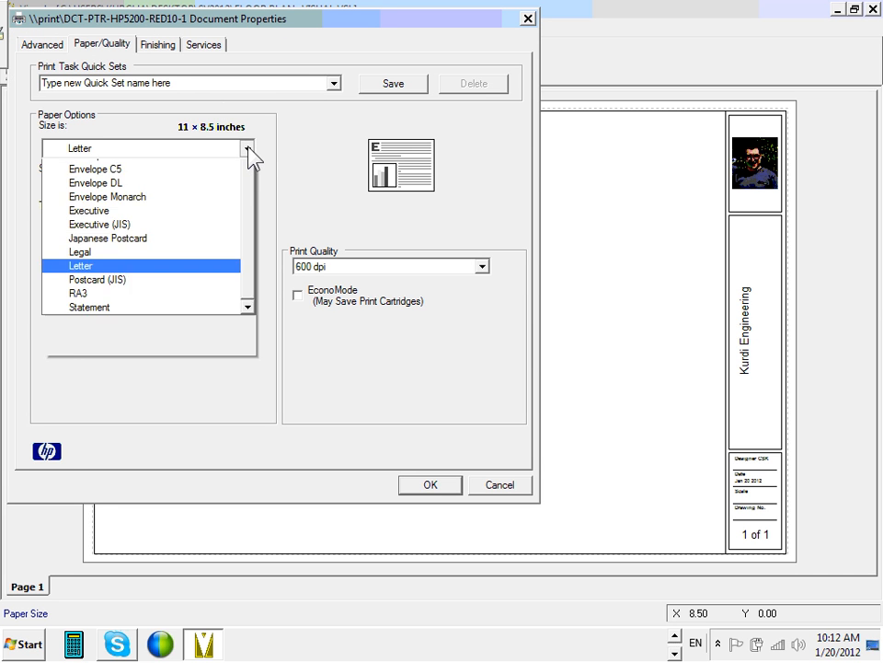
scroll(216, 230, "up", 1)
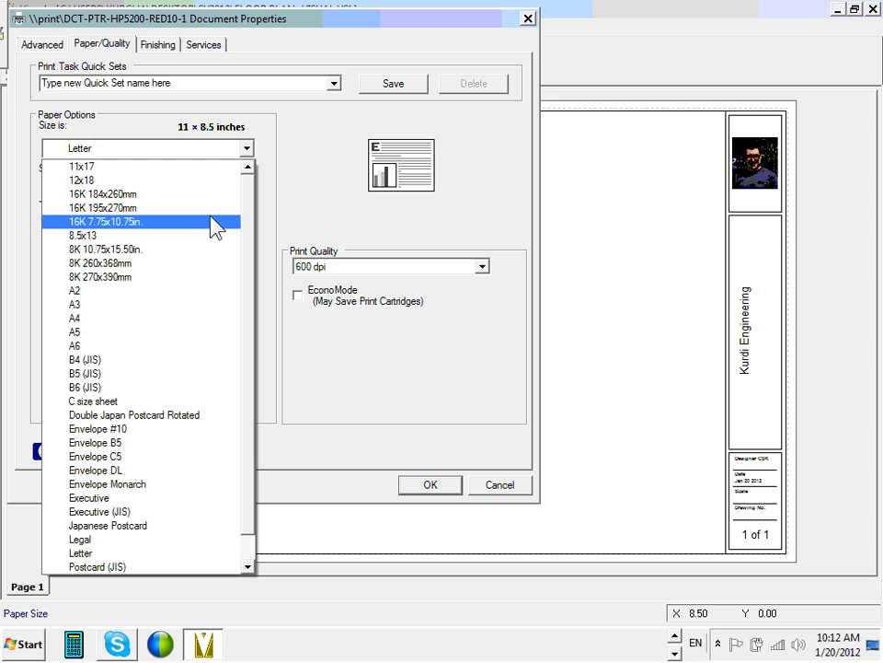
left_click(210, 168)
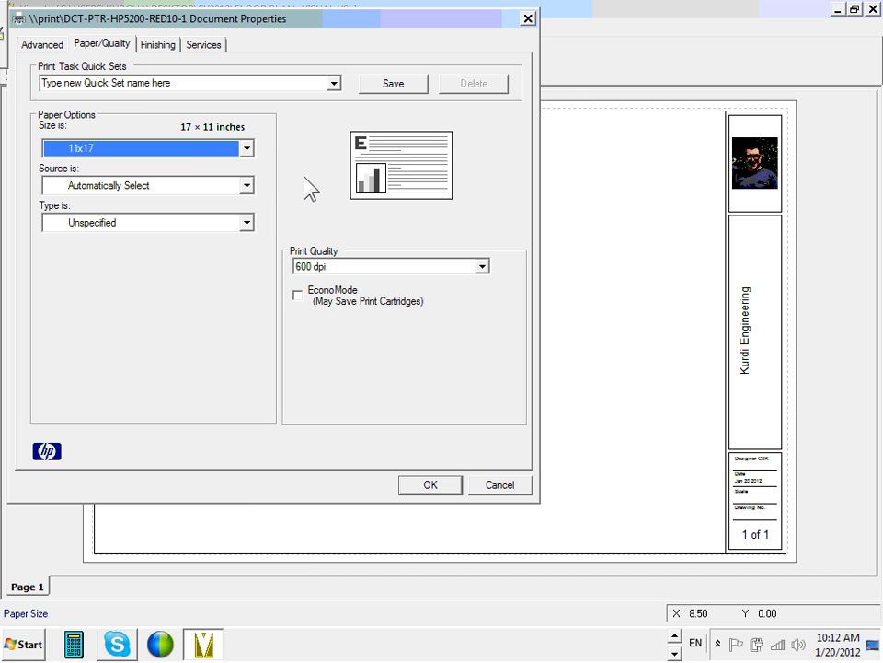
left_click(429, 482)
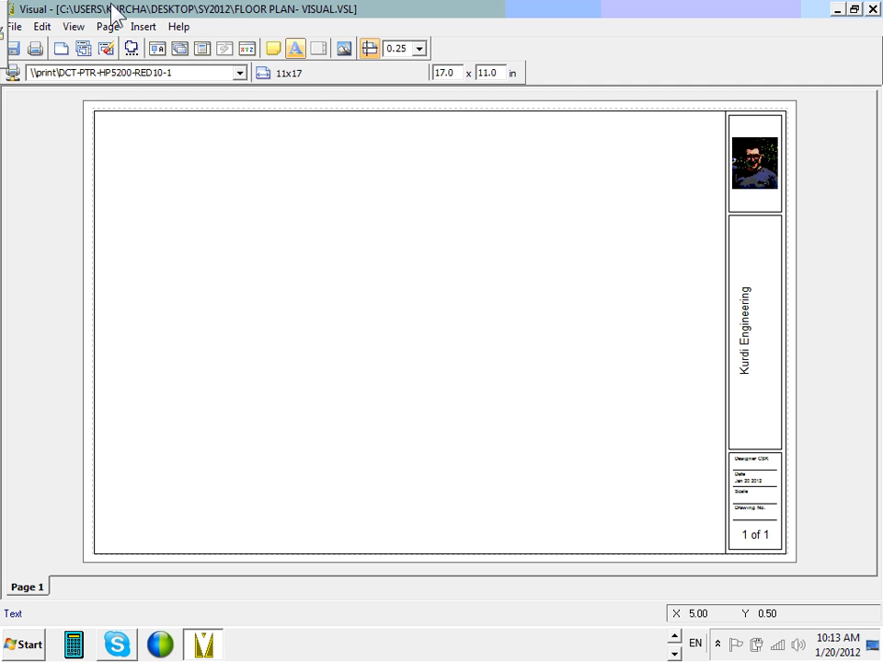
Step: Insert a Plan View illustration spanning nearly the whole drawing area beside the title block, from its upper-left to its lower-right corner
left_click(145, 27)
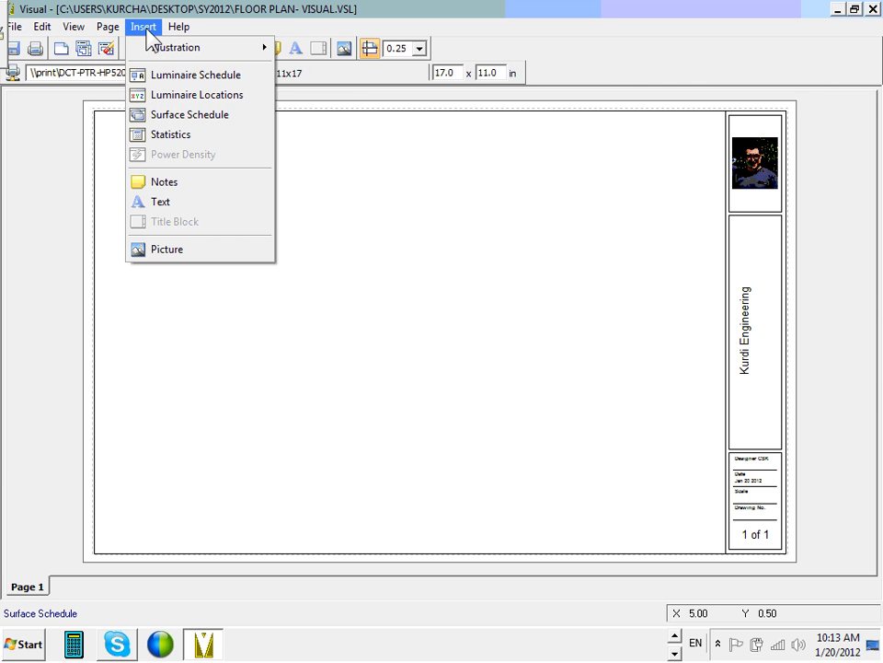
mouse_move(180, 54)
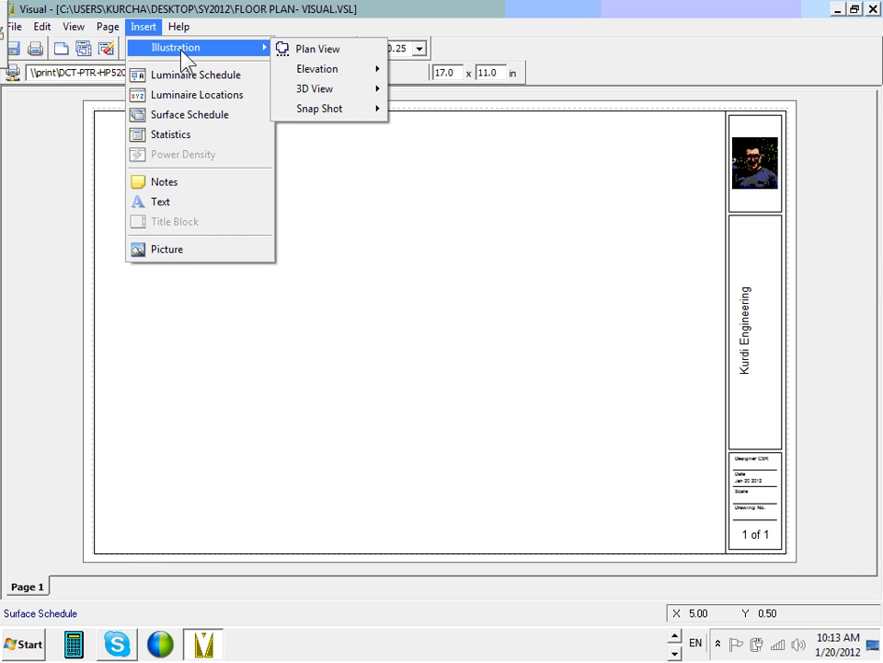
mouse_move(343, 76)
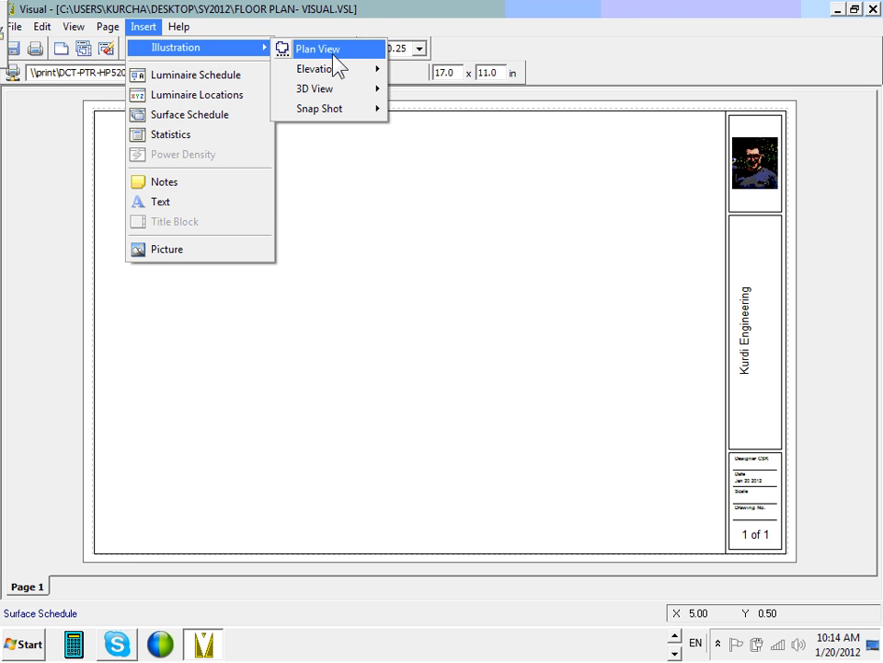
left_click(333, 58)
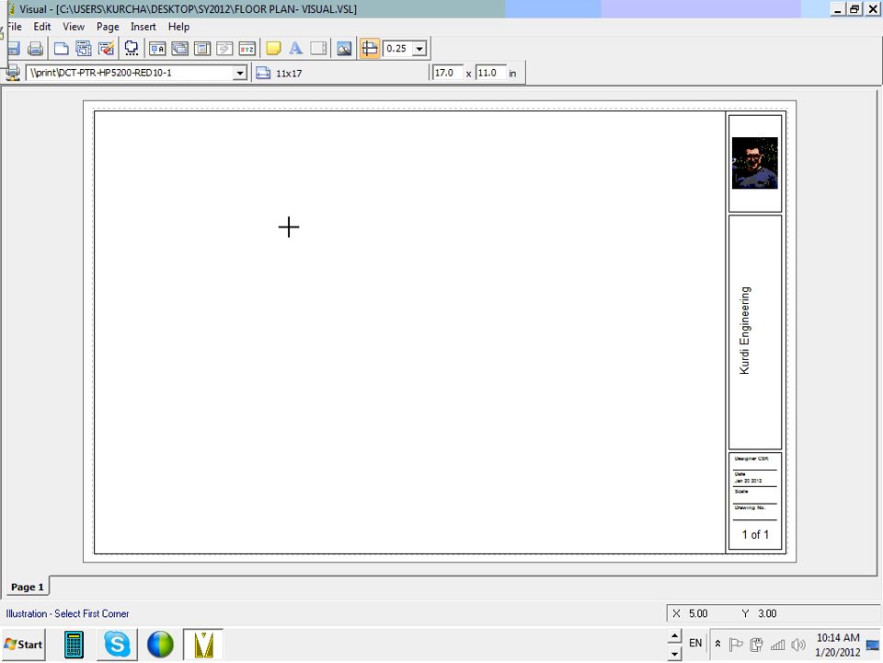
left_click(126, 134)
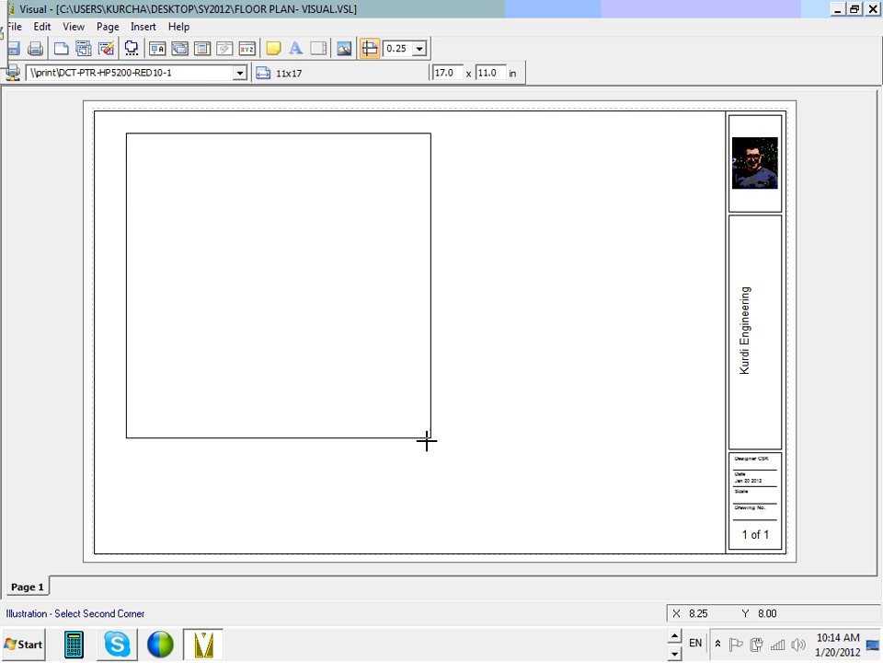
left_click(714, 542)
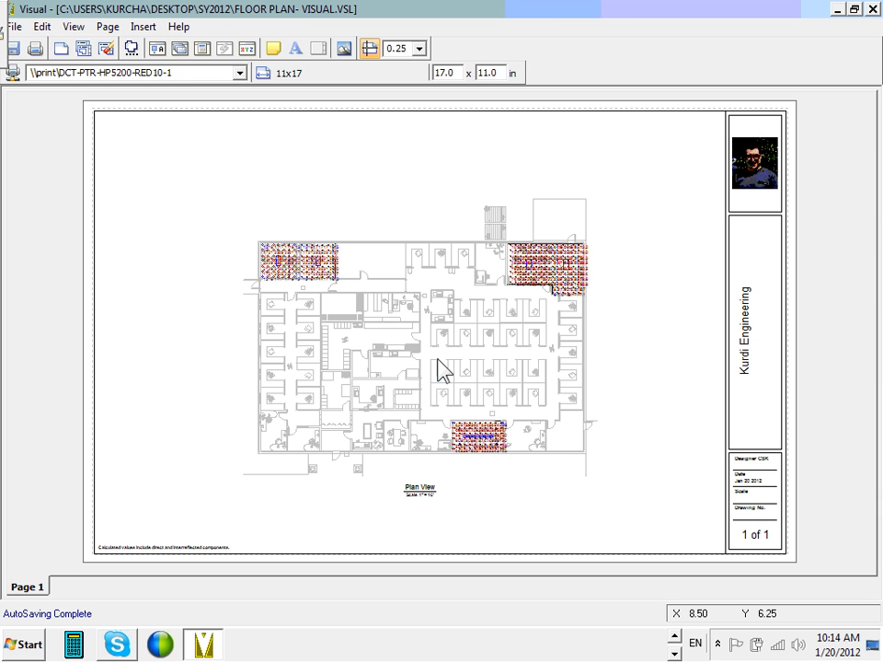
Step: Open the plan view in the Illustration Editor, review its title and available scale values, and cancel without changes
left_click(411, 352)
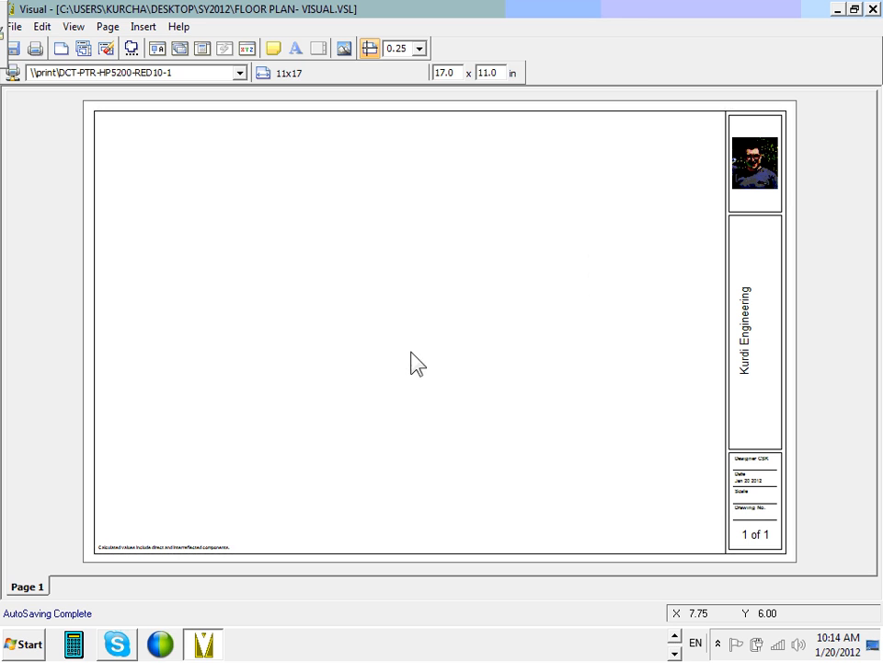
double_click(412, 353)
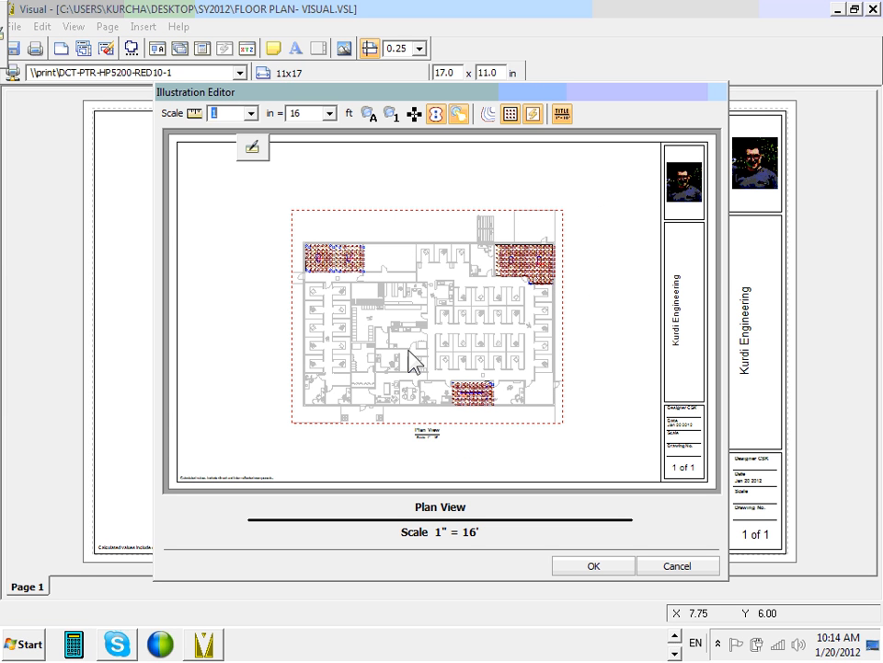
left_click(458, 530)
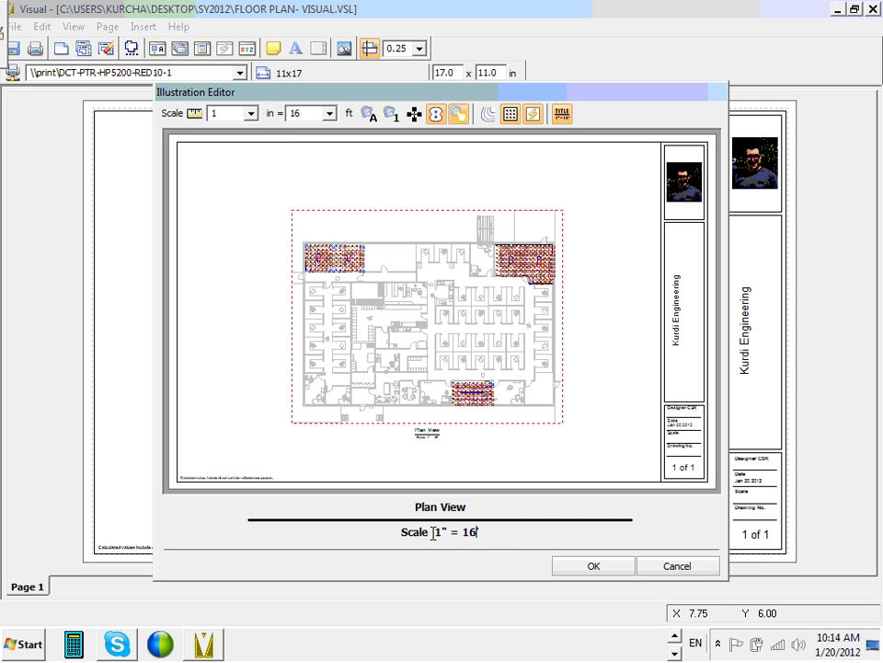
left_click(250, 113)
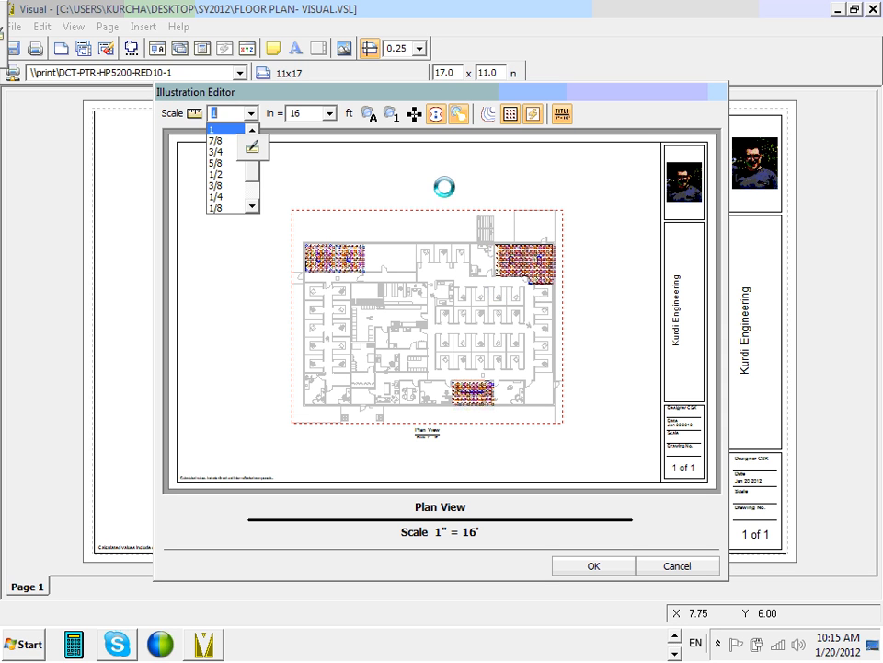
left_click(501, 225)
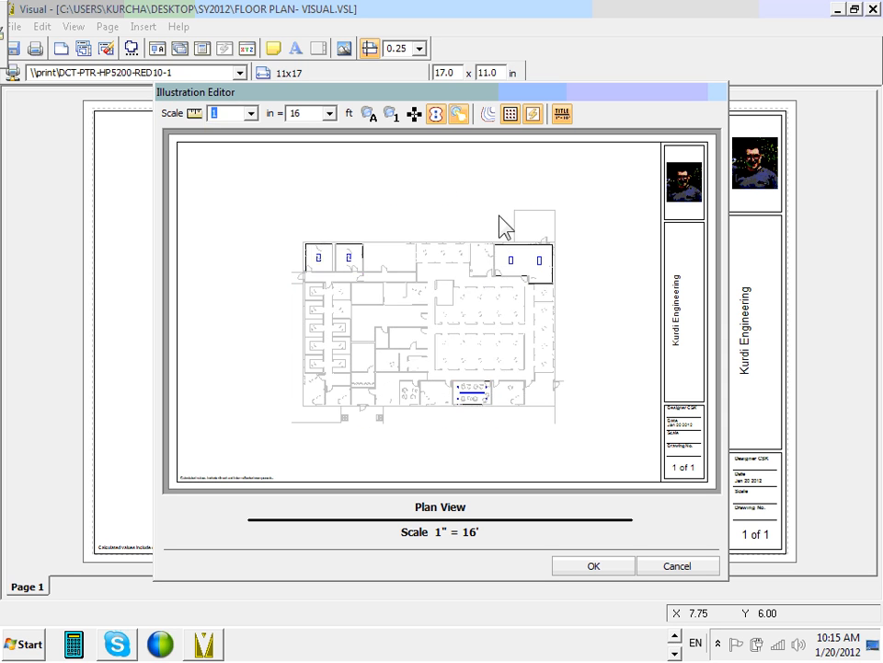
left_click(676, 566)
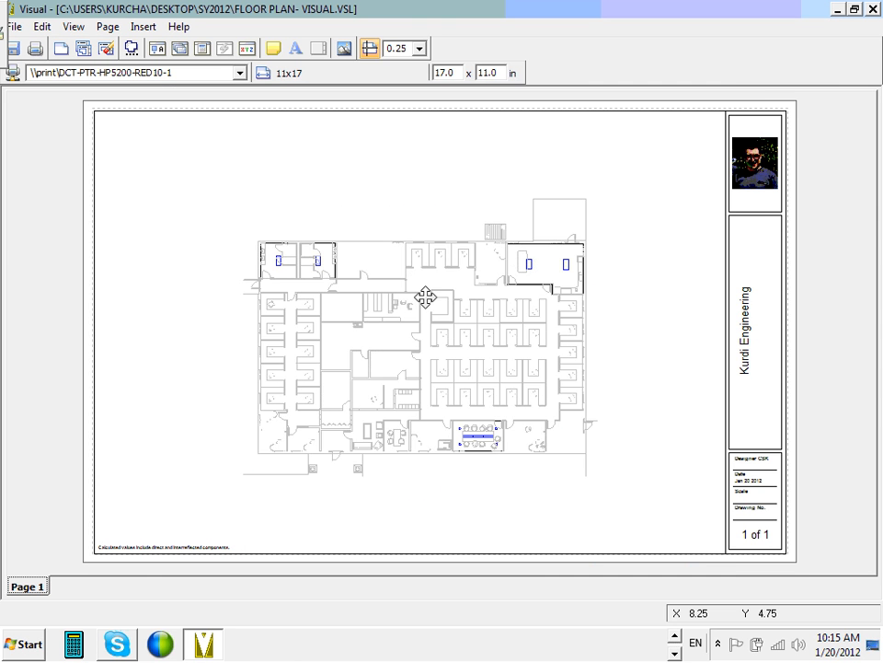
Step: Delete the existing plan view and insert a fresh Plan View illustration spanning the drawing area beside the title block
left_click(425, 299)
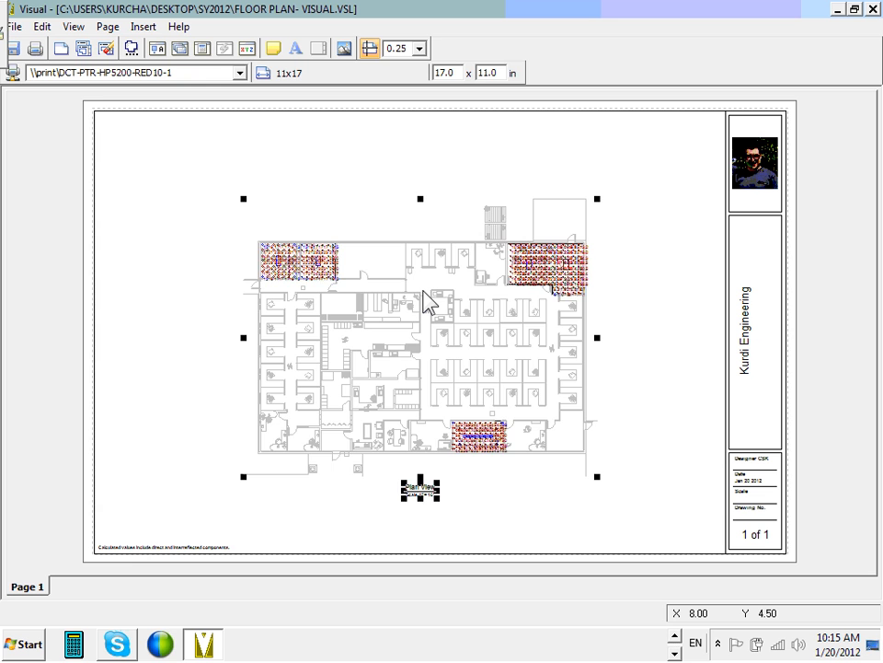
key("Delete")
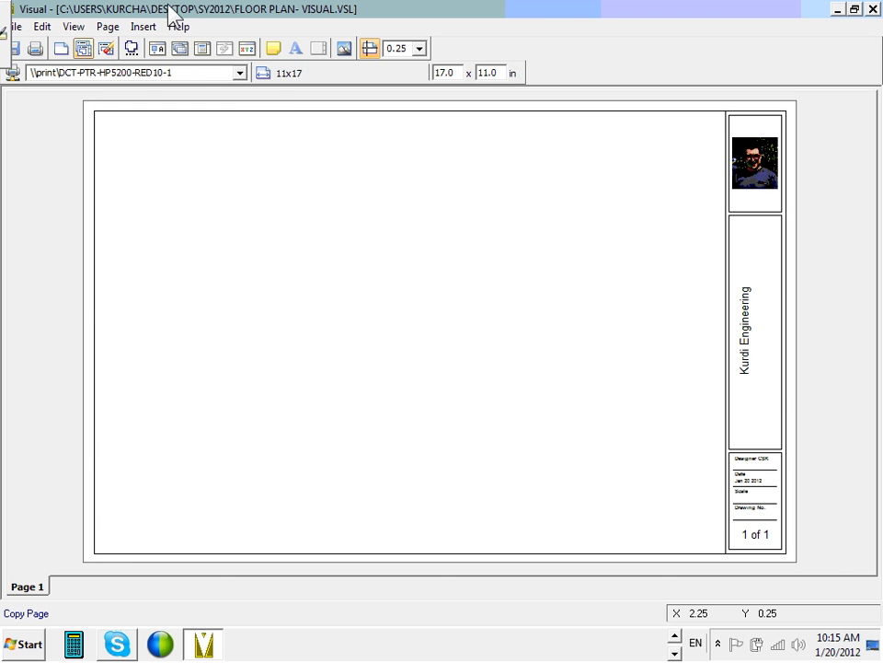
left_click(144, 28)
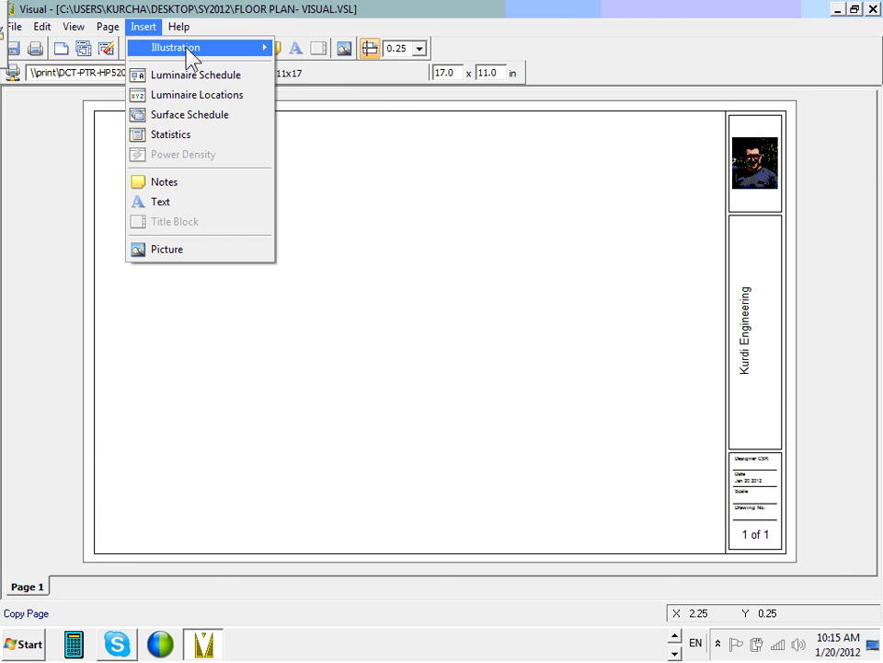
mouse_move(189, 50)
left_click(300, 48)
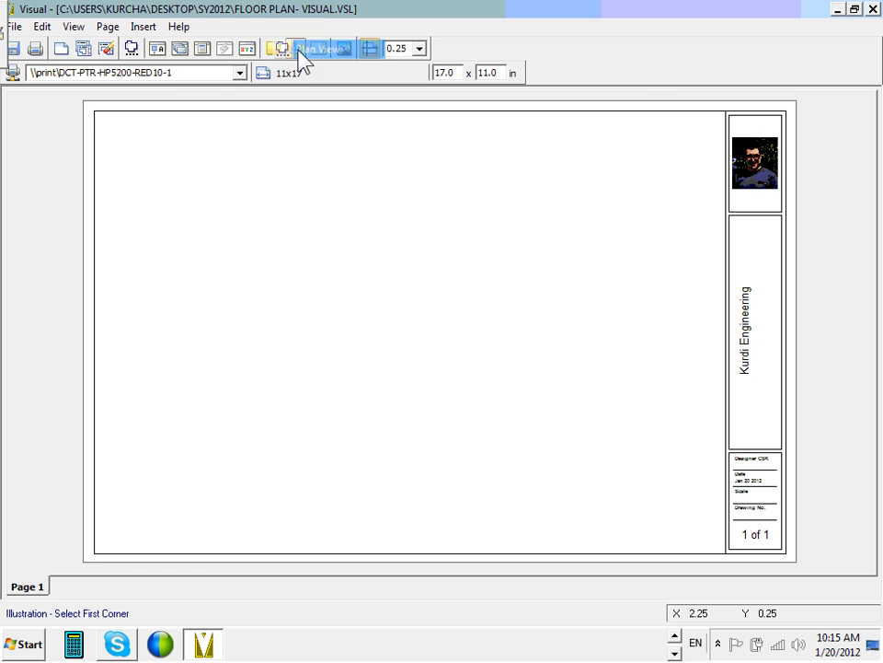
left_click(102, 129)
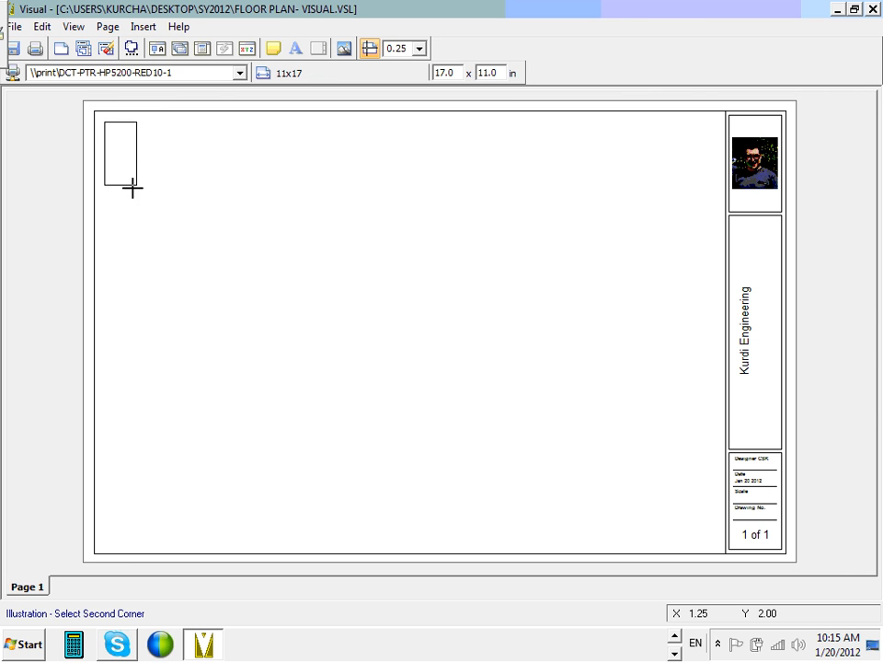
left_click(716, 545)
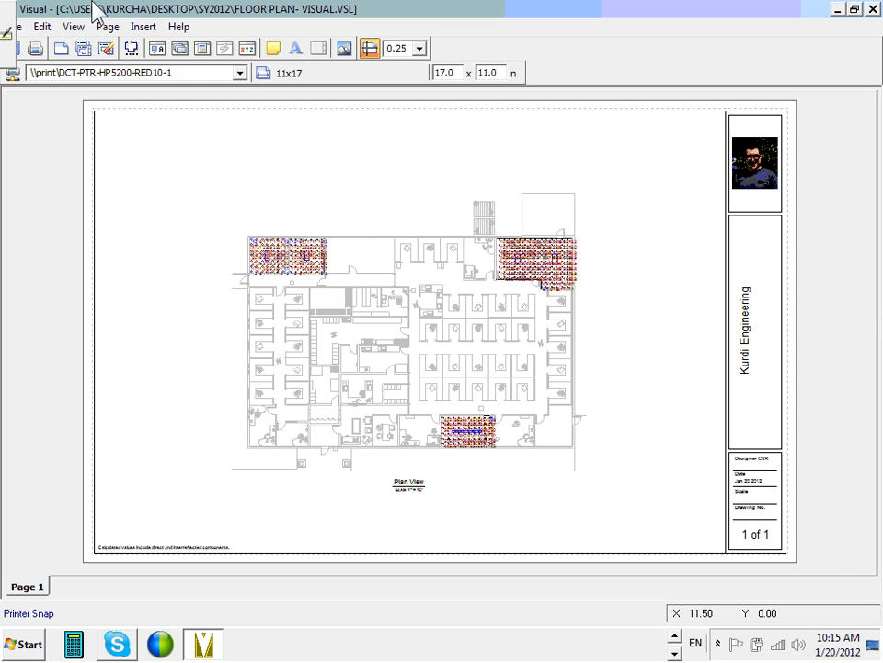
Step: In the plan view's illustration settings, turn on the luminaire letter labels, preview it without calculation zones, restore the zones and accept
double_click(440, 327)
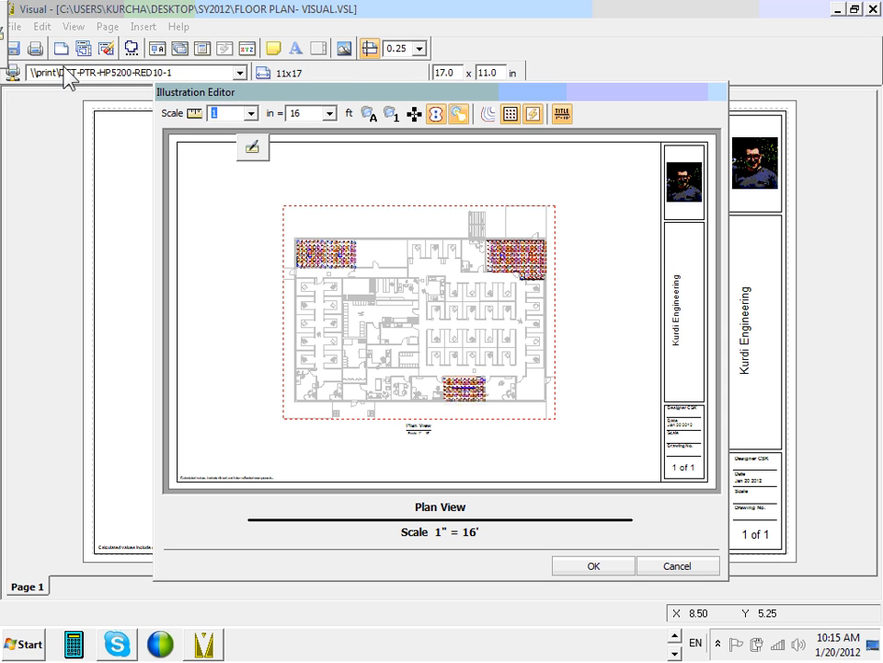
left_click(369, 119)
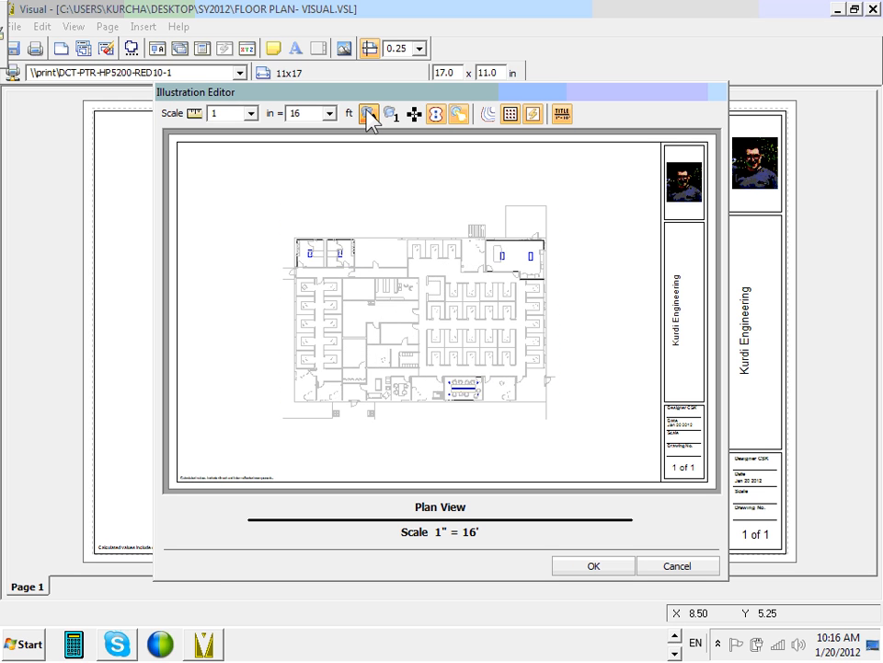
left_click(370, 120)
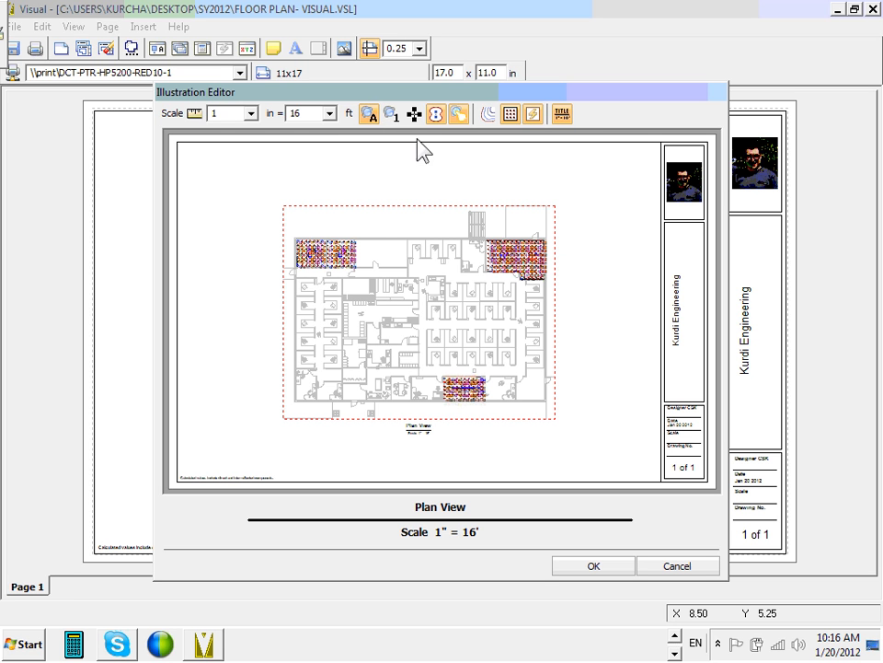
left_click(511, 116)
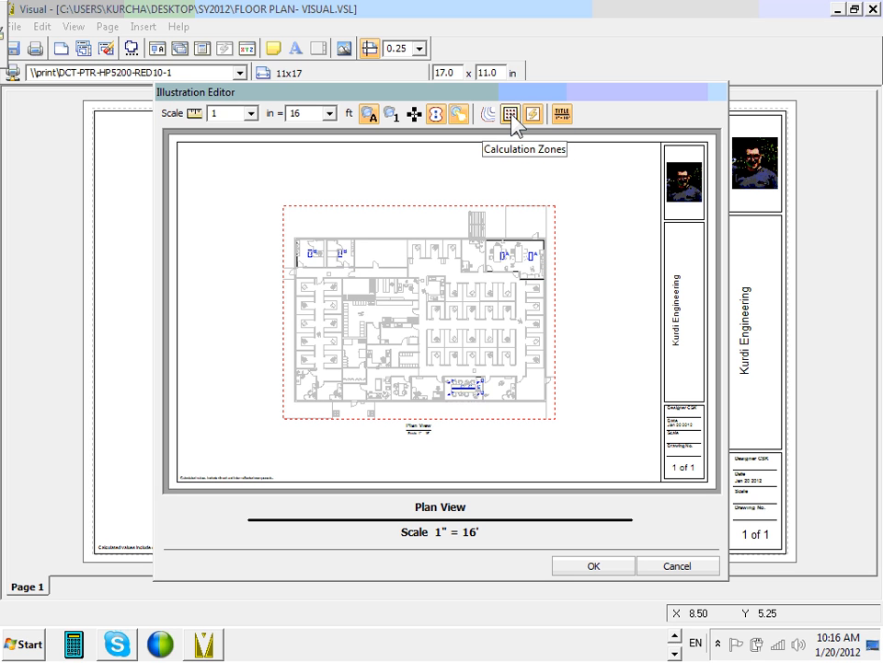
left_click(512, 115)
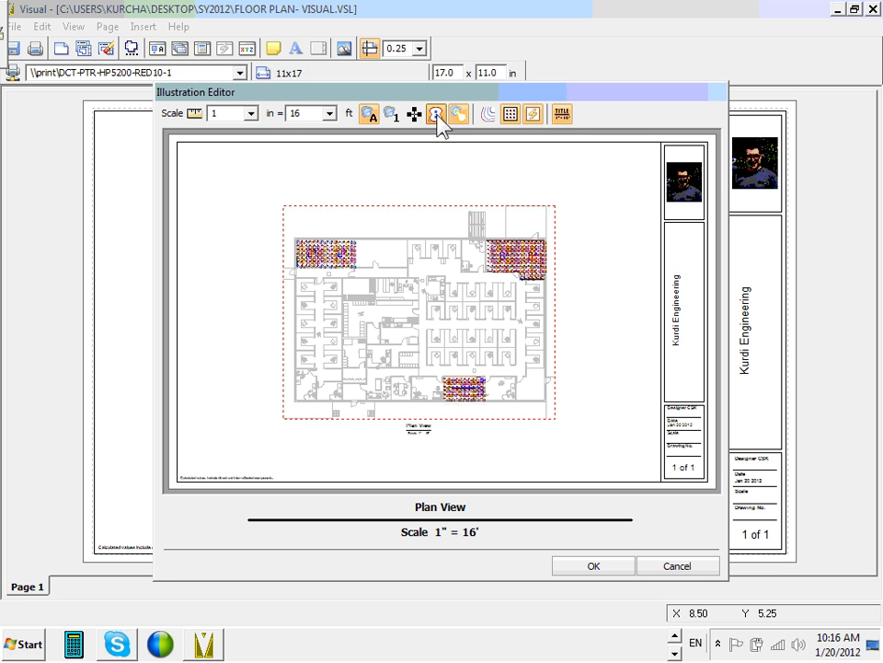
left_click(372, 121)
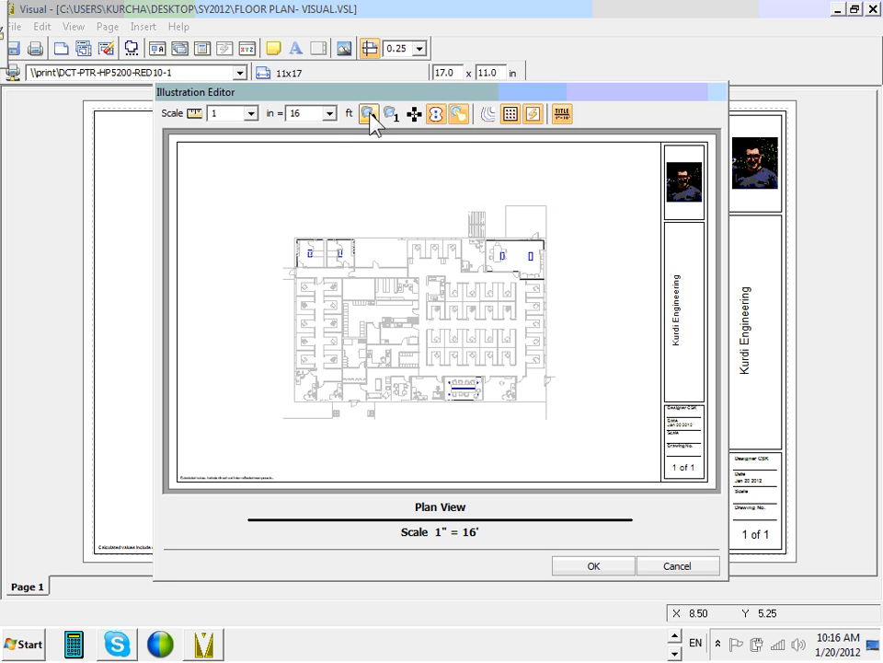
left_click(372, 121)
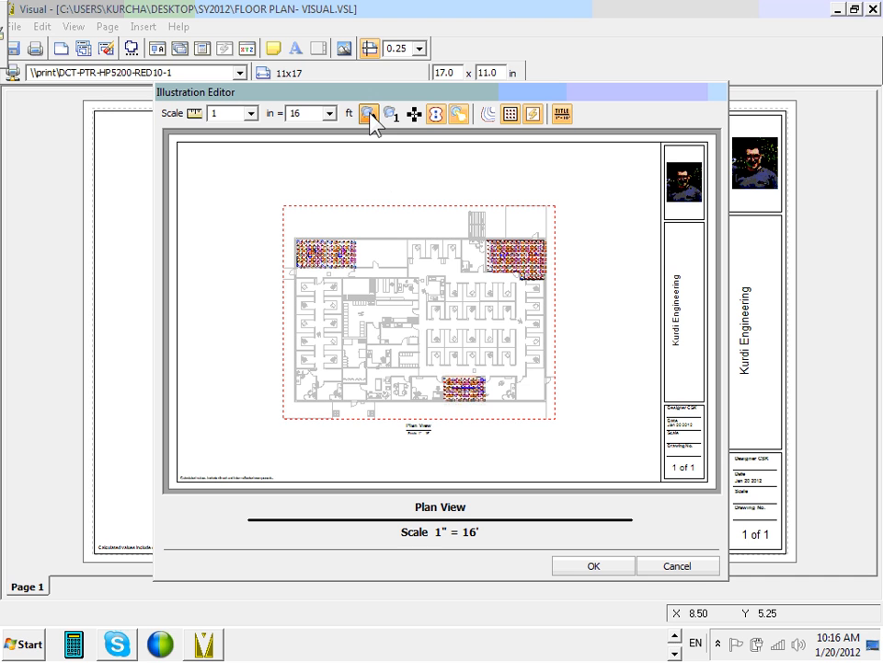
left_click(590, 566)
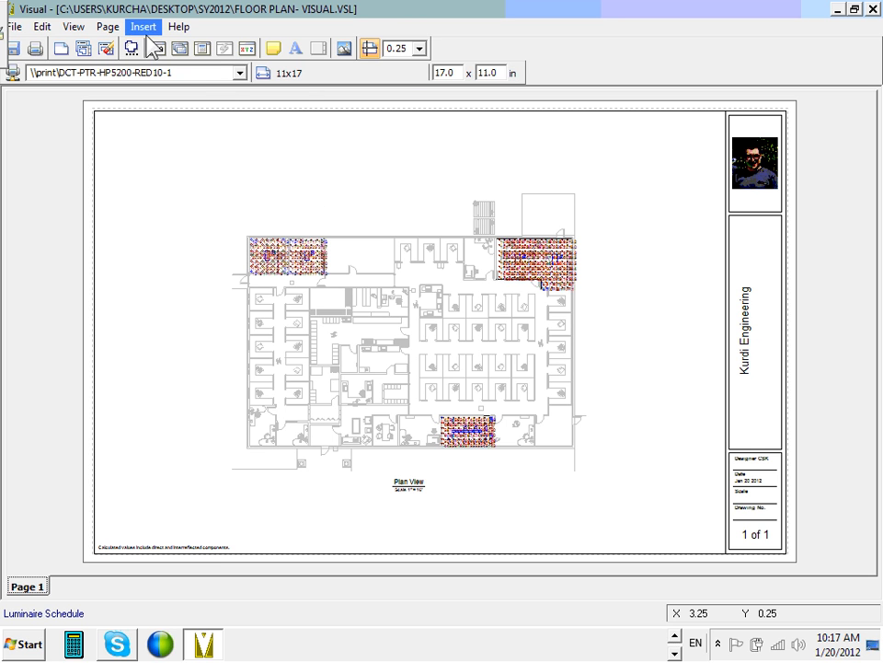
Step: Reopen the plan view's illustration settings to review the display options, and close them without changes
left_click(72, 26)
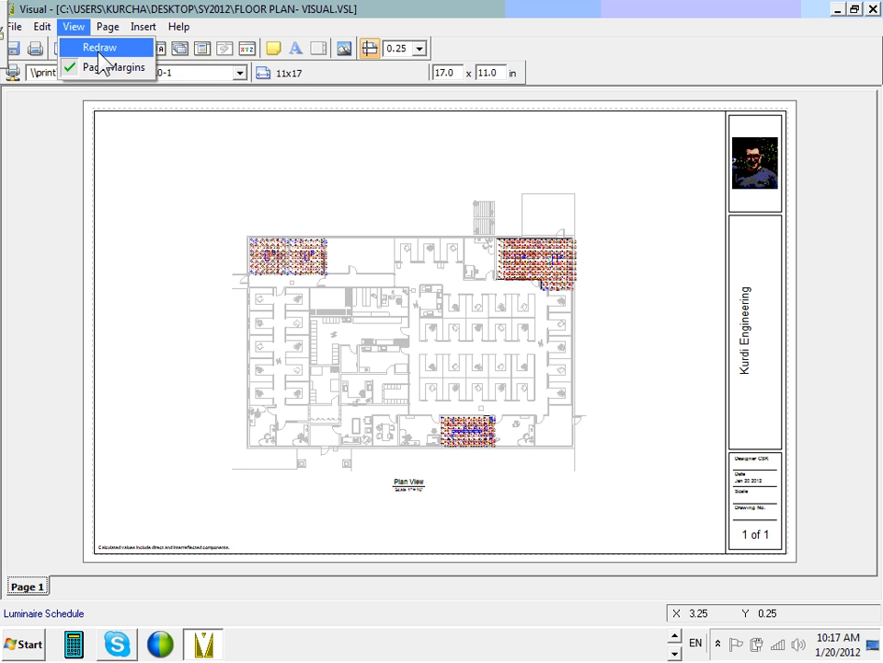
left_click(668, 59)
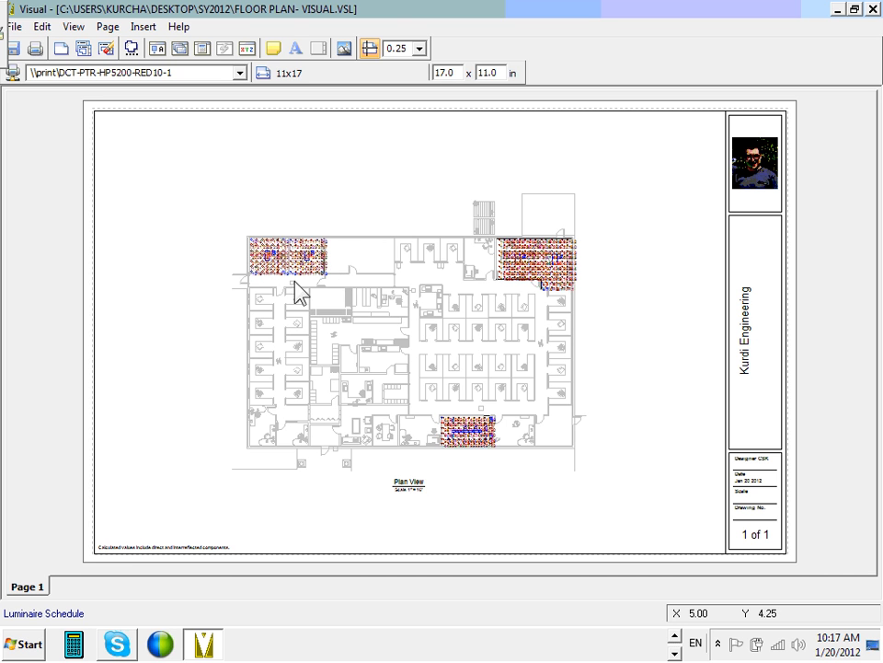
left_click(339, 300)
double_click(339, 301)
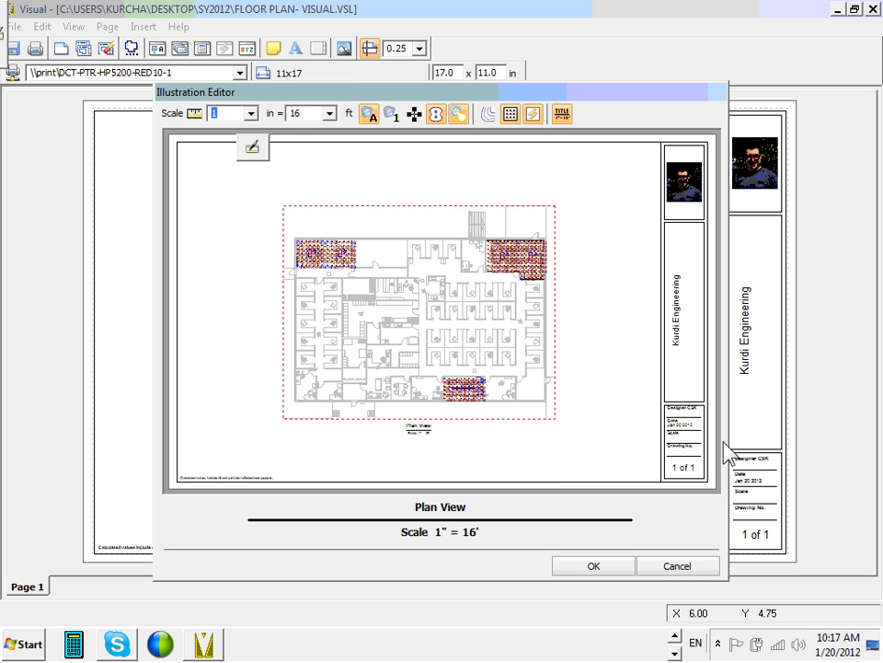
left_click(696, 567)
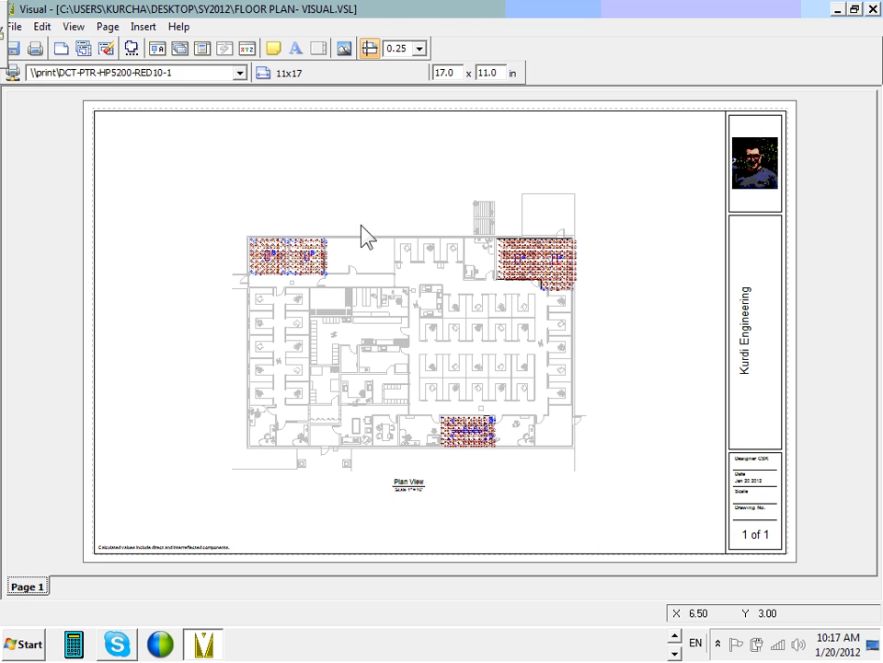
left_click(18, 27)
mouse_move(36, 30)
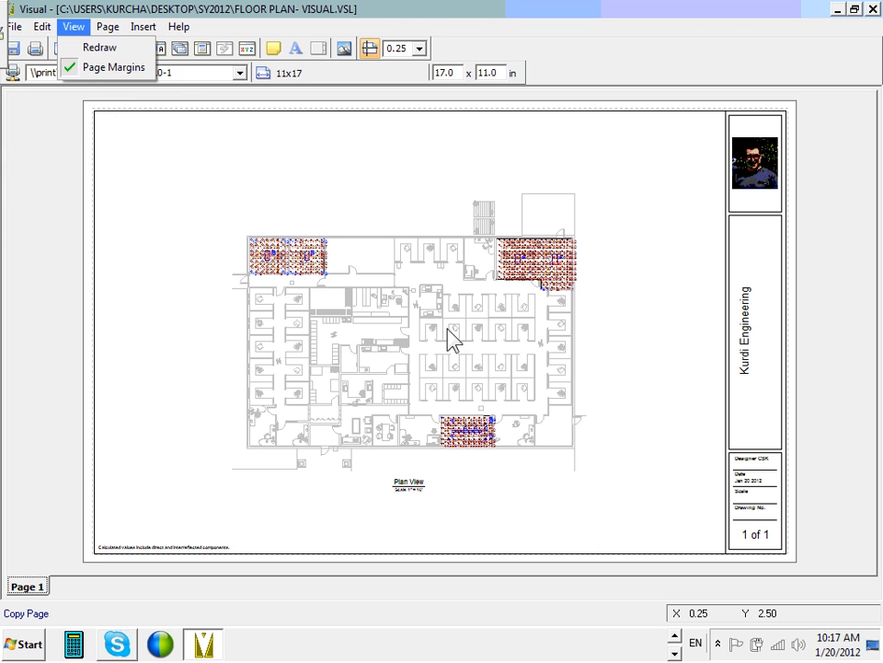
left_click(430, 204)
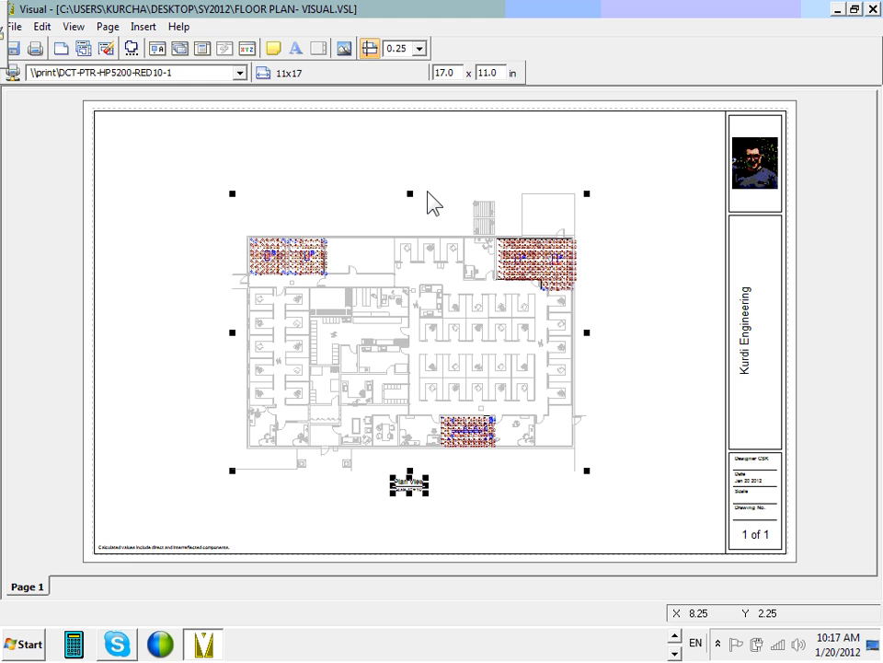
left_click(664, 183)
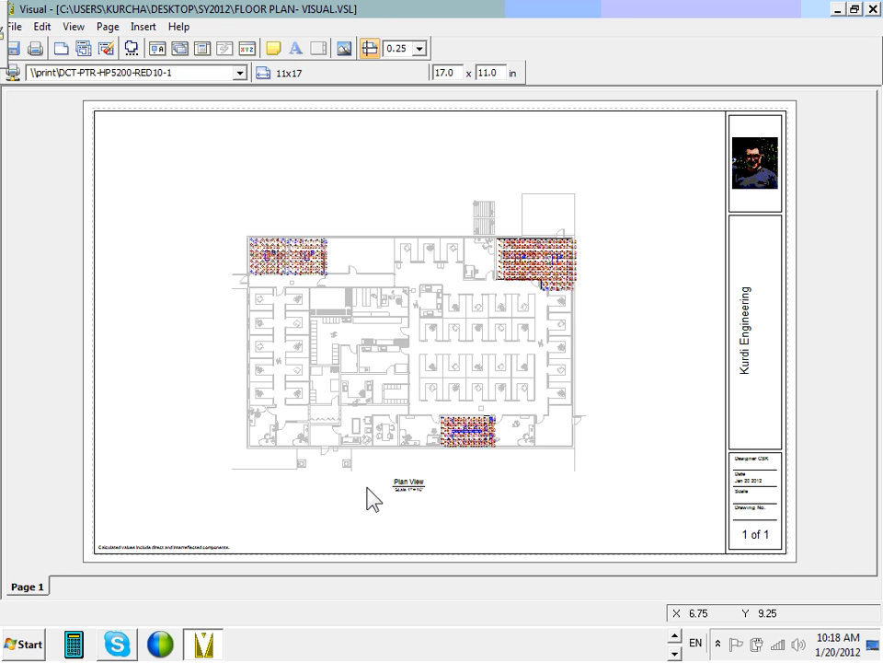
Step: Copy the current page as a second page and delete the plan view from the copy
left_click(107, 28)
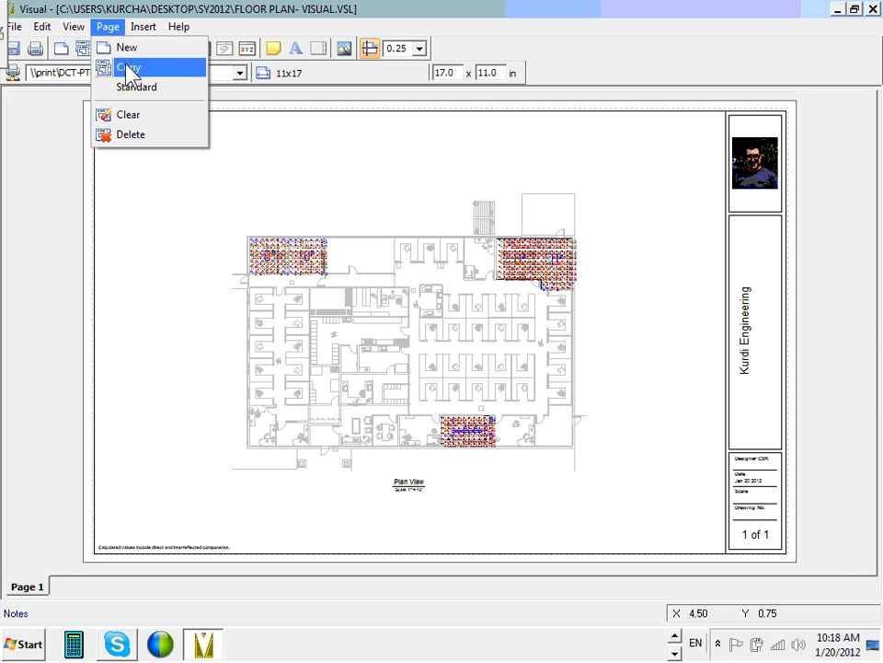
left_click(126, 68)
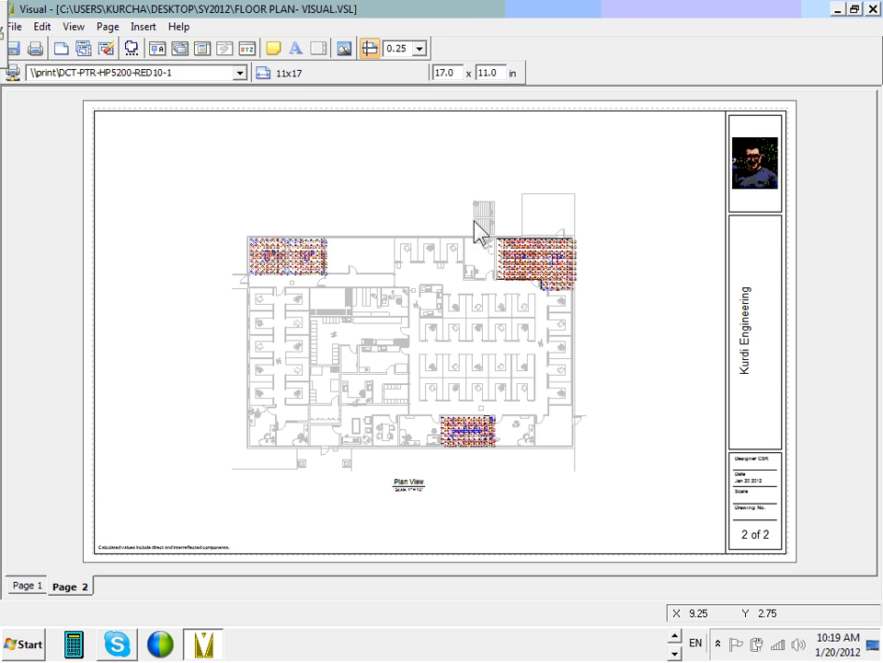
left_click(408, 343)
left_click(409, 343)
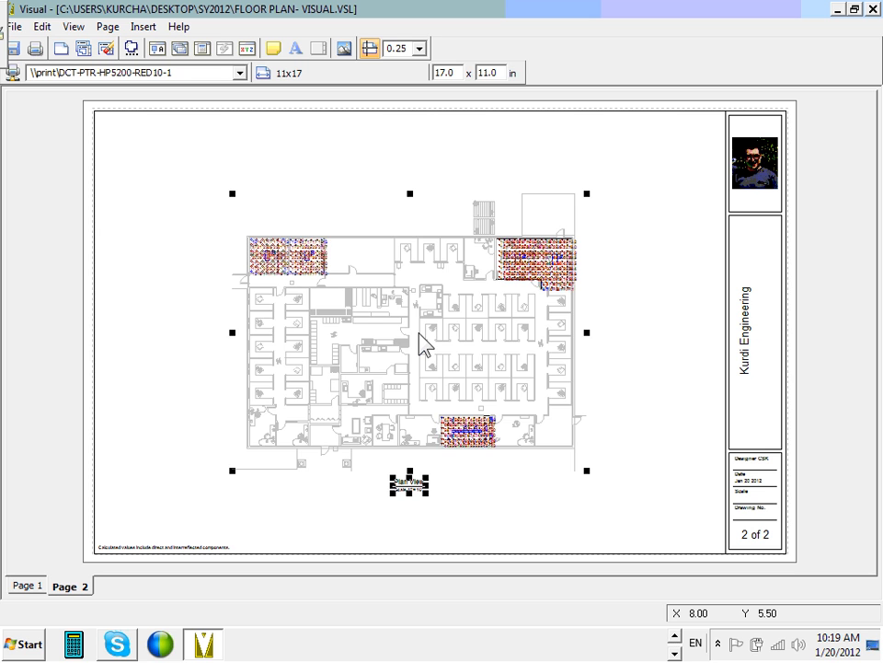
key("Delete")
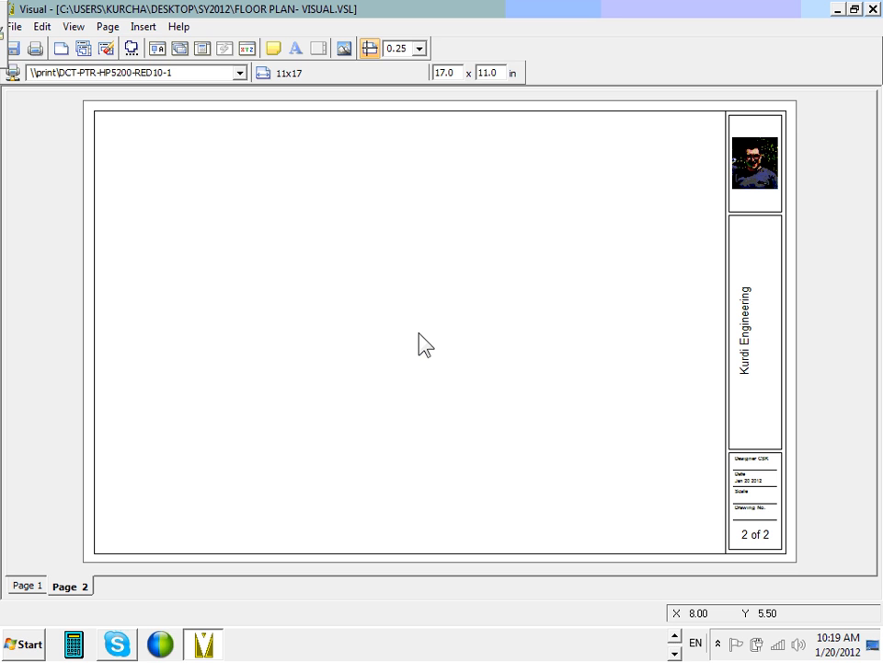
Step: Insert an NE 3D View illustration on Page 2, spanning nearly the whole drawing area beside the title block
left_click(142, 27)
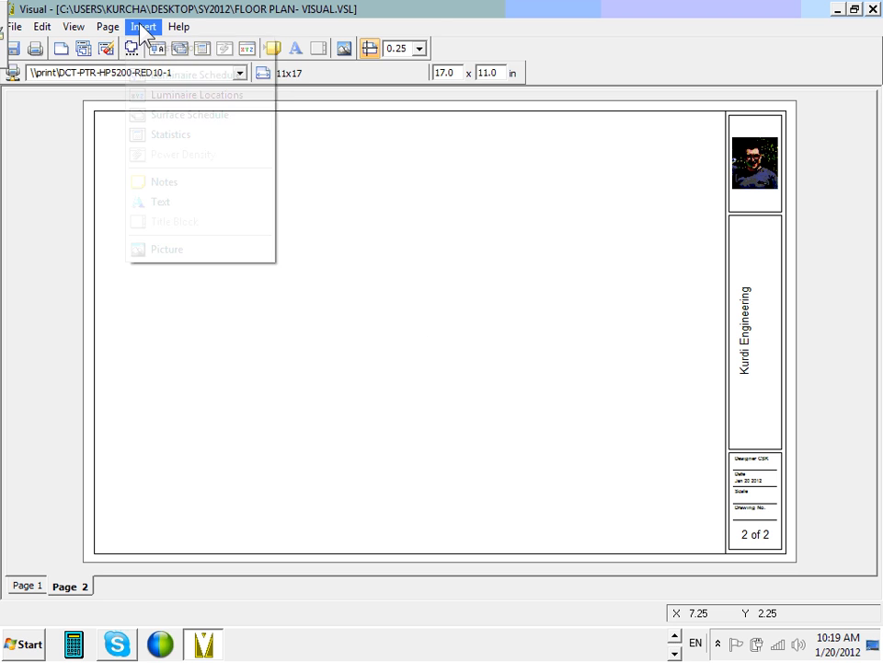
mouse_move(186, 51)
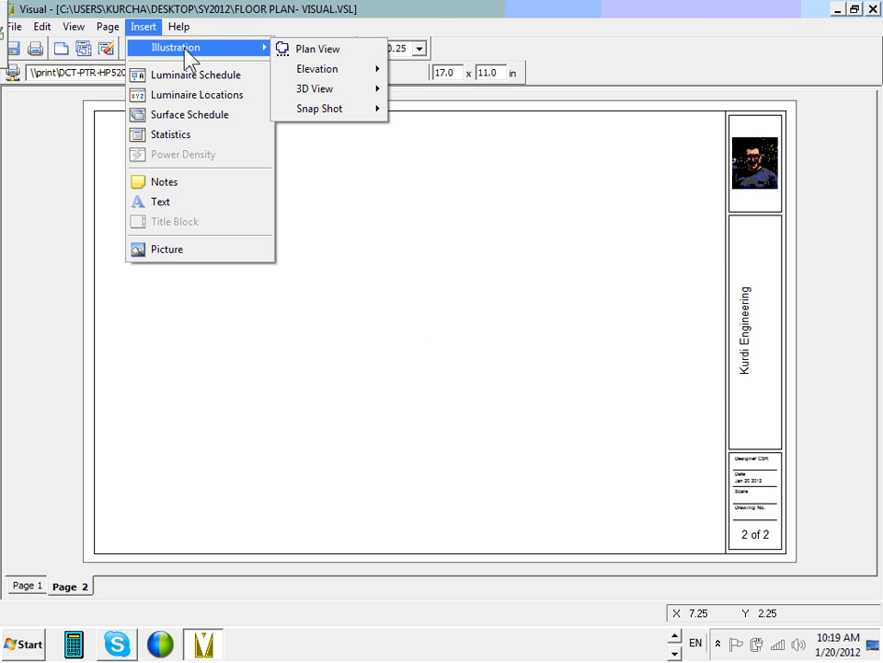
mouse_move(381, 88)
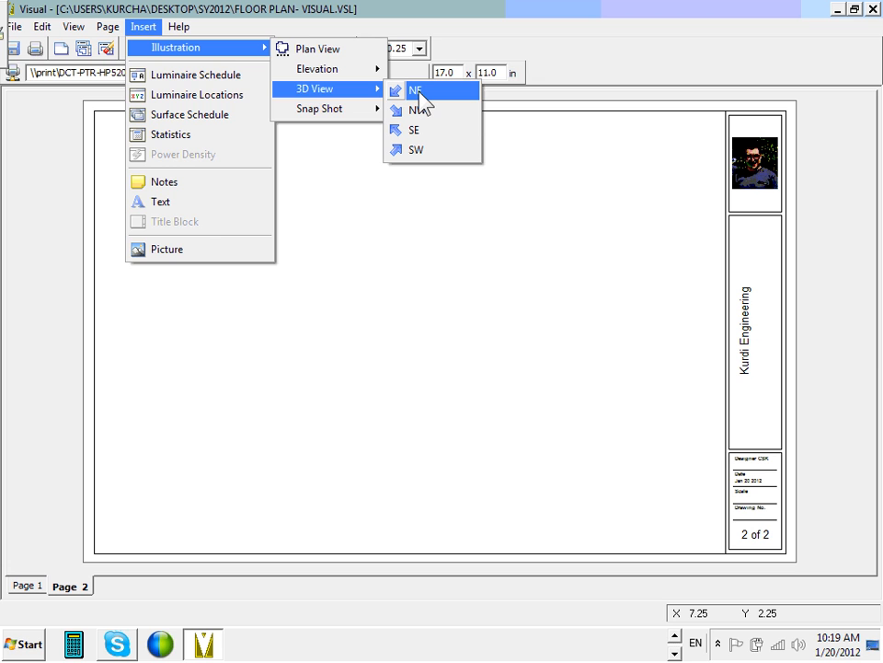
left_click(415, 91)
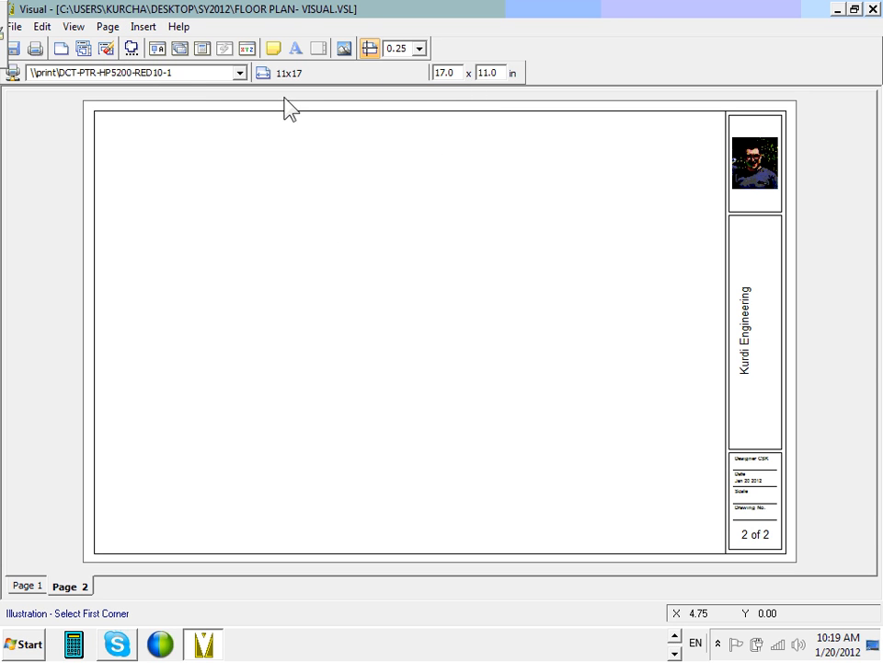
left_click(104, 121)
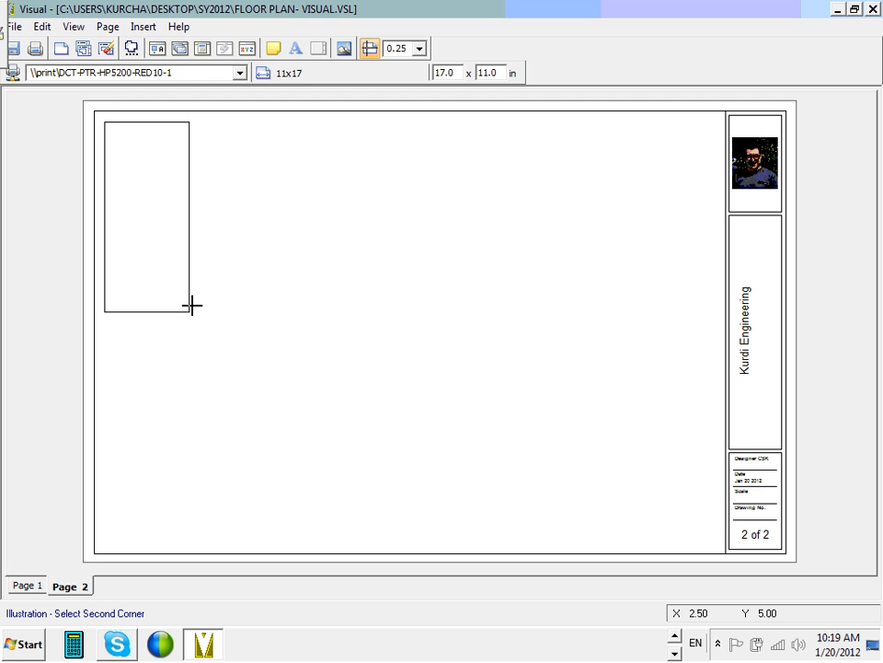
left_click(714, 542)
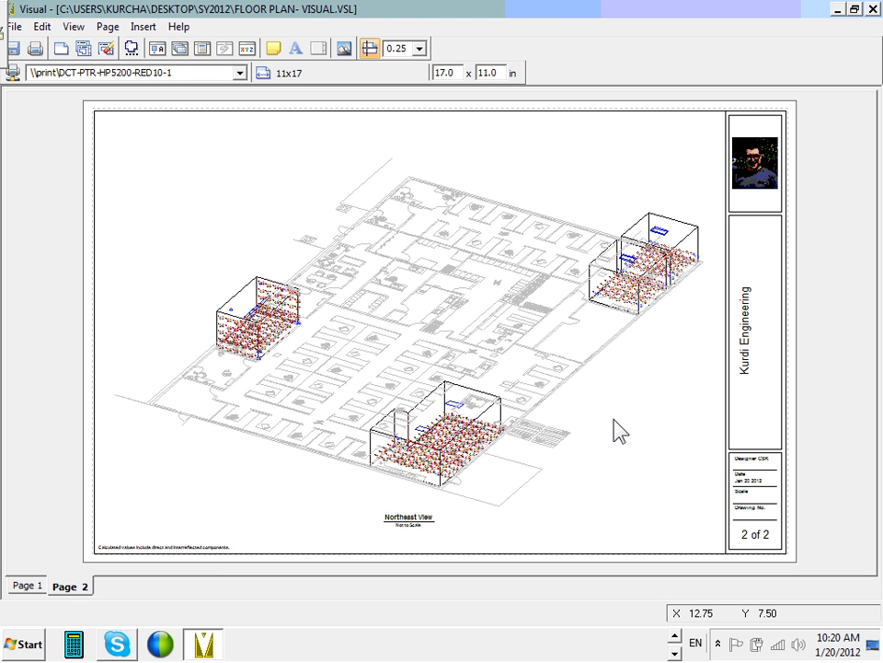
Step: Turn off the calculation zones and turn on the luminaire letter labels for the northeast 3D view, and accept the settings
left_click(475, 349)
double_click(475, 346)
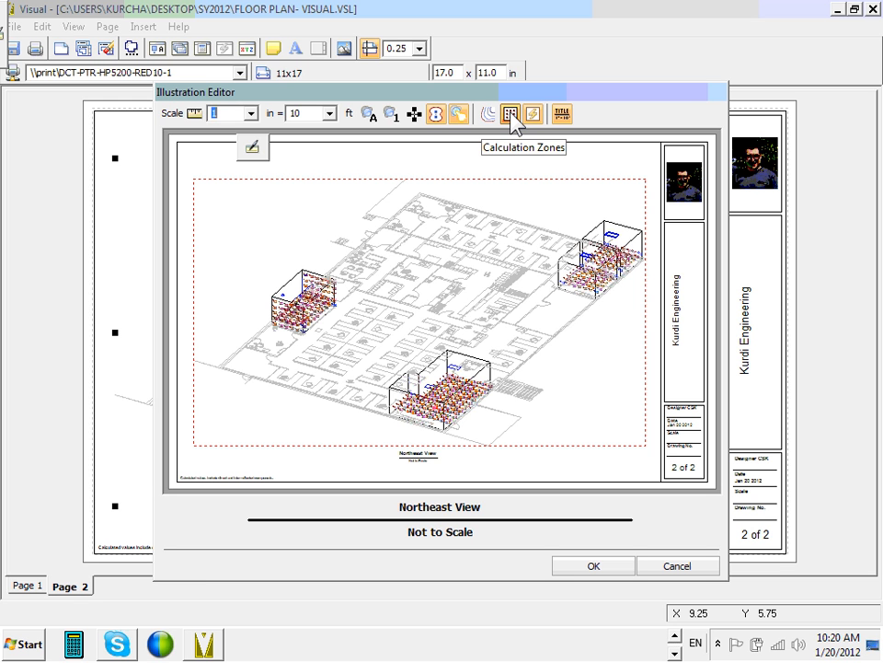
left_click(511, 116)
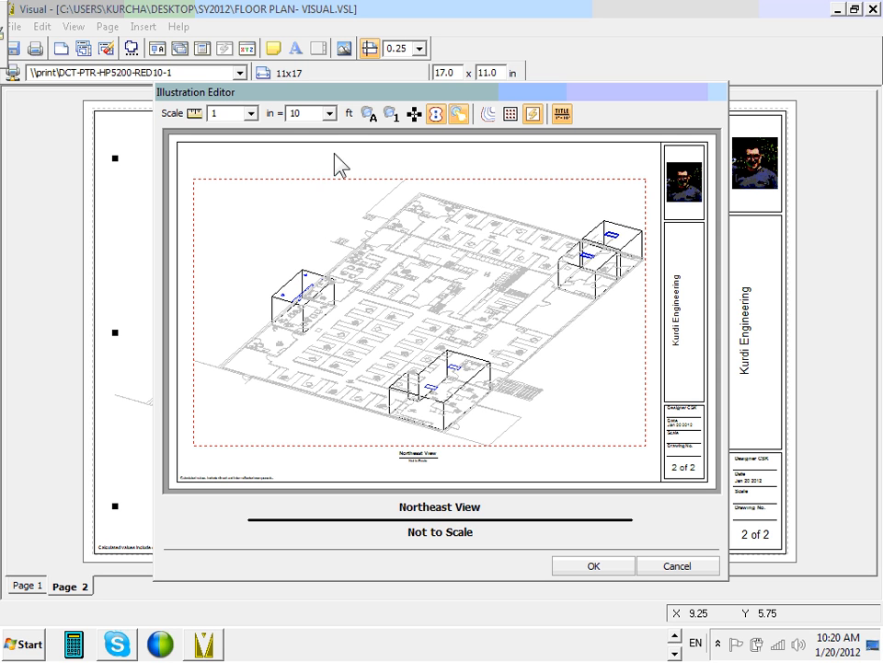
left_click(371, 114)
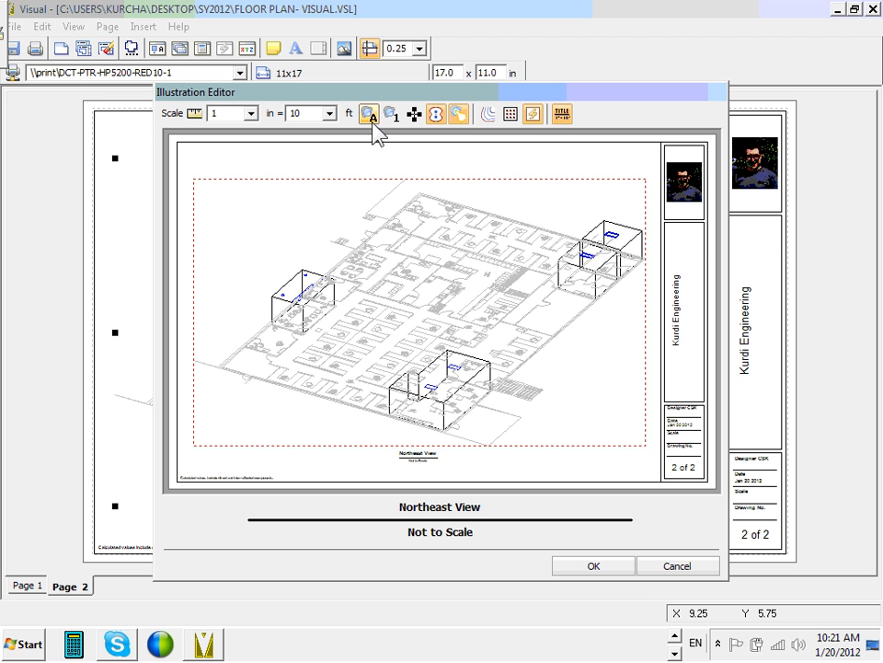
left_click(614, 568)
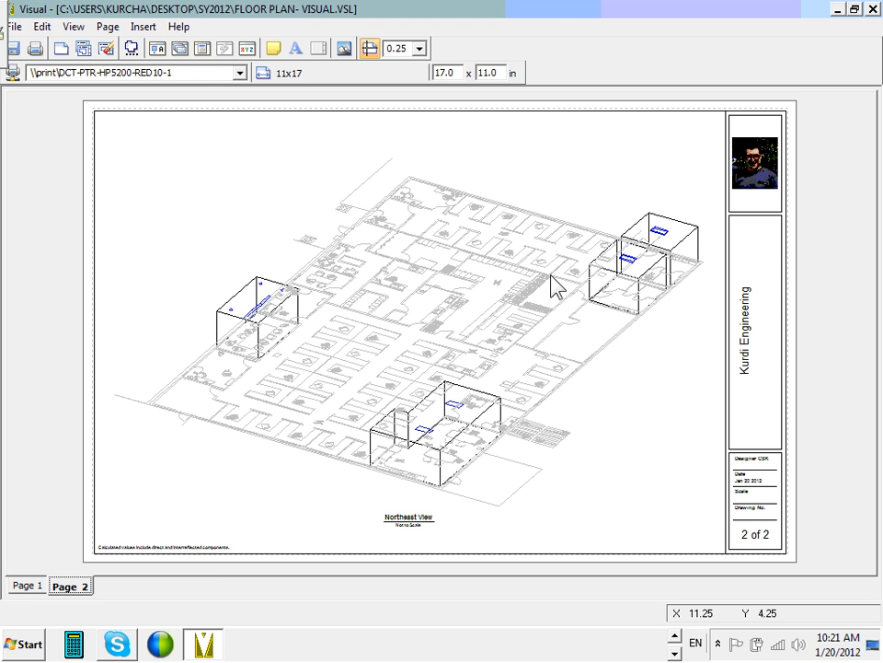
Step: Toggle the luminaire letter labels of the northeast 3D view, leave them off, and accept the illustration settings
double_click(456, 309)
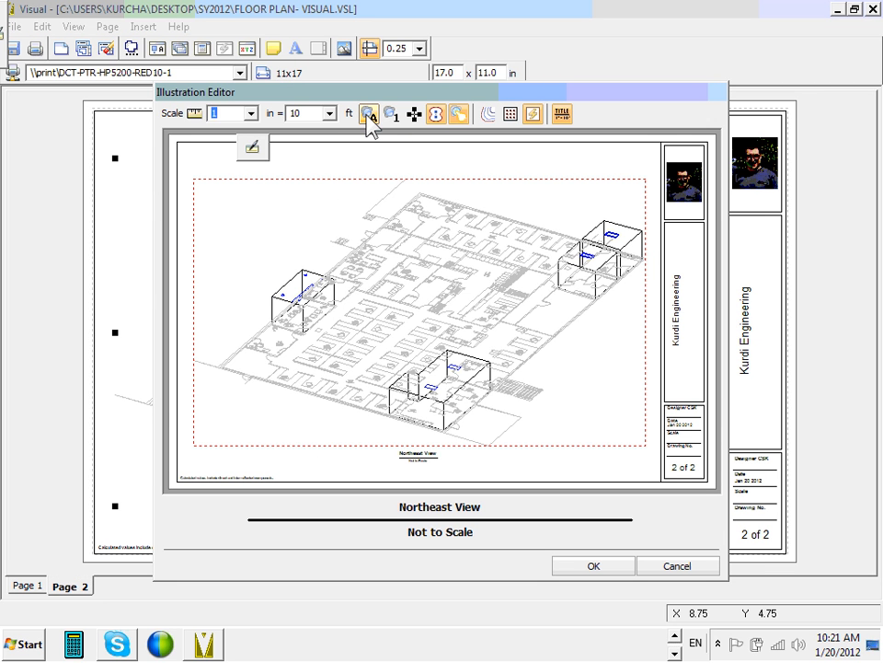
left_click(369, 115)
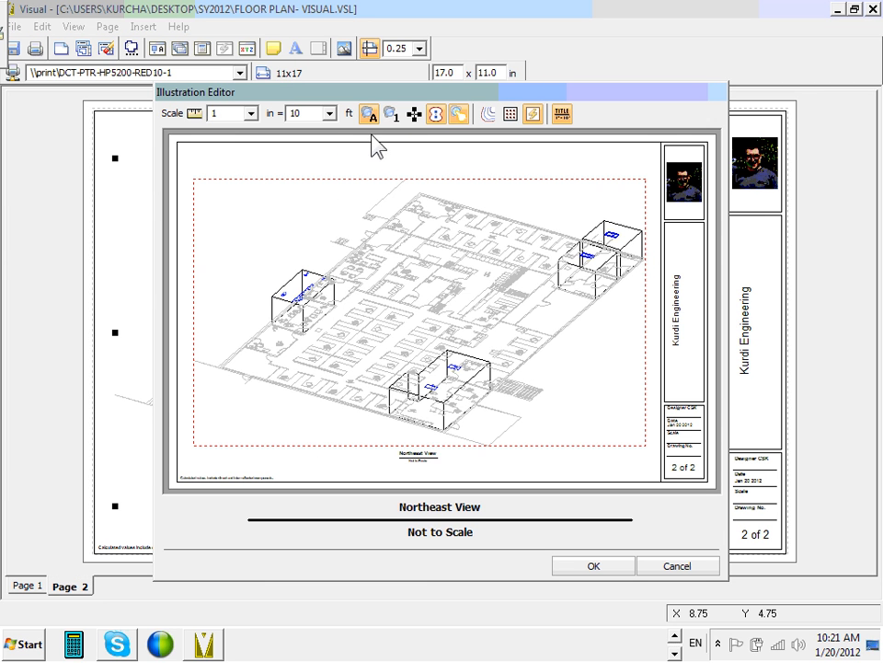
left_click(369, 115)
left_click(595, 566)
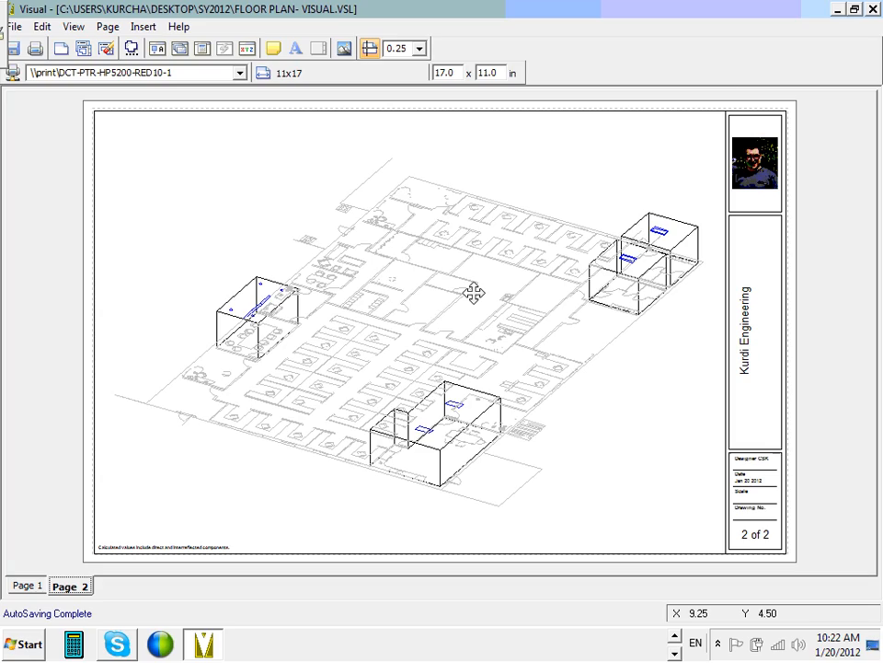
Step: Reopen the northeast 3D view's illustration settings to check the scale choices, and cancel without changes
double_click(473, 291)
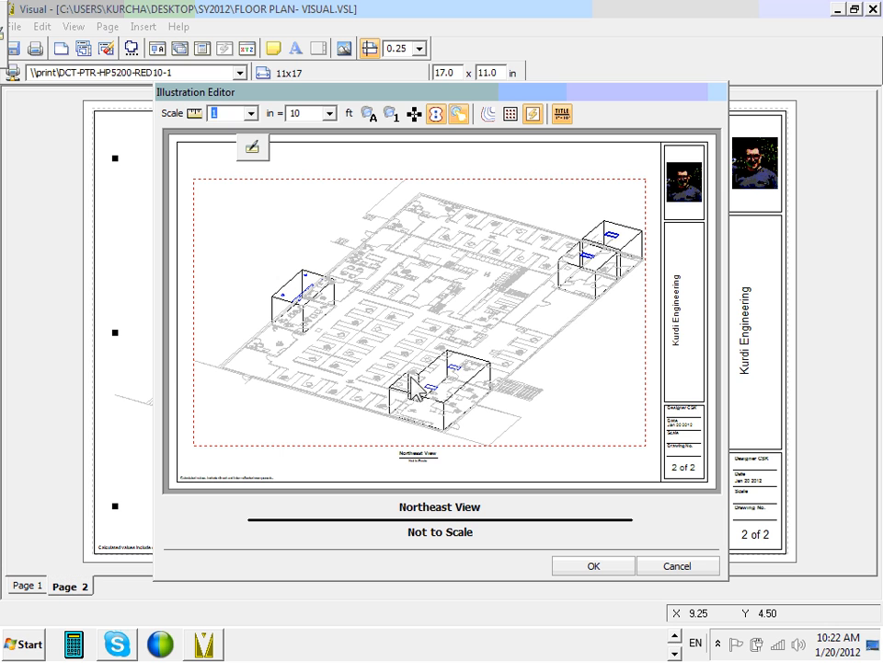
left_click(330, 113)
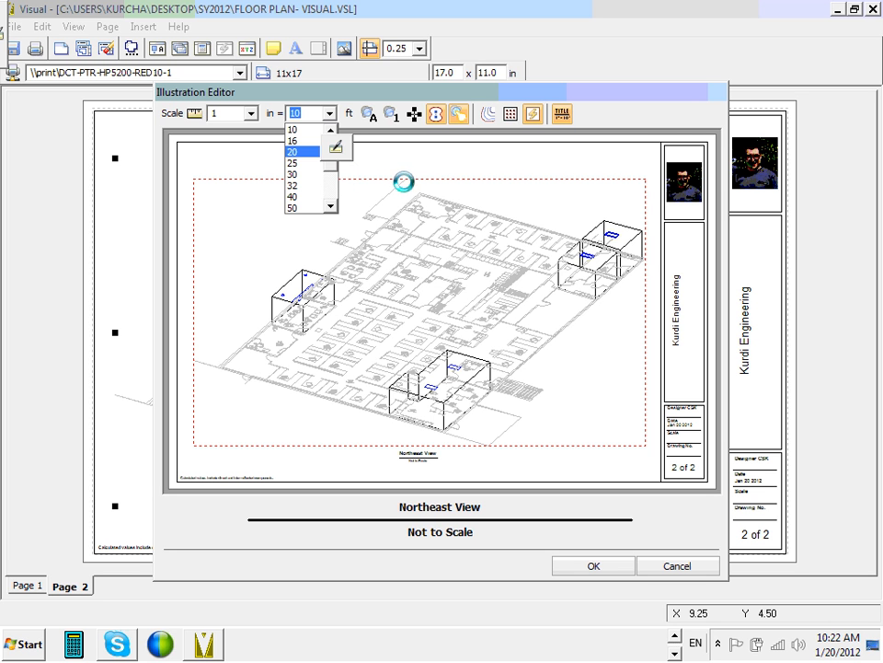
left_click(683, 571)
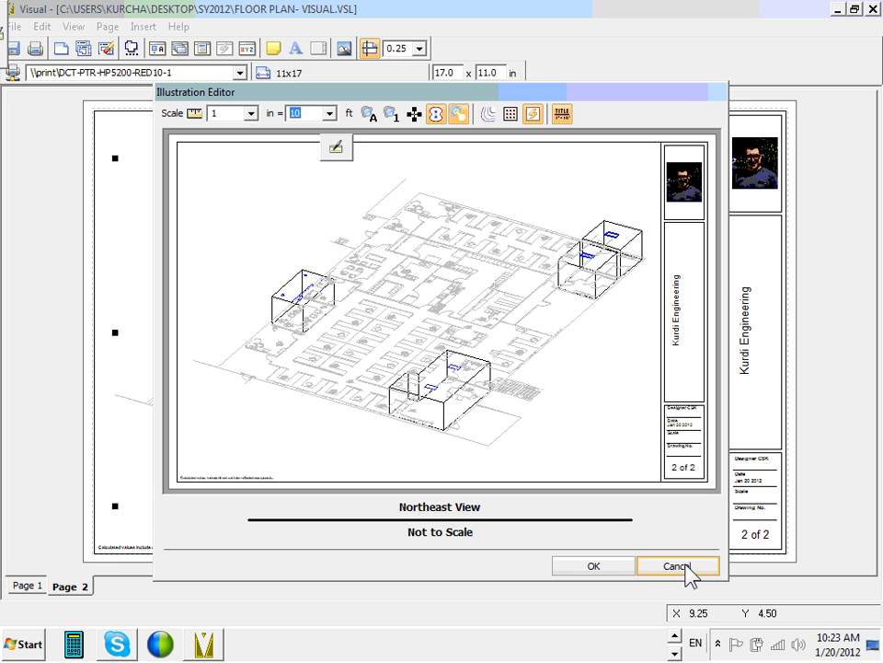
left_click(683, 569)
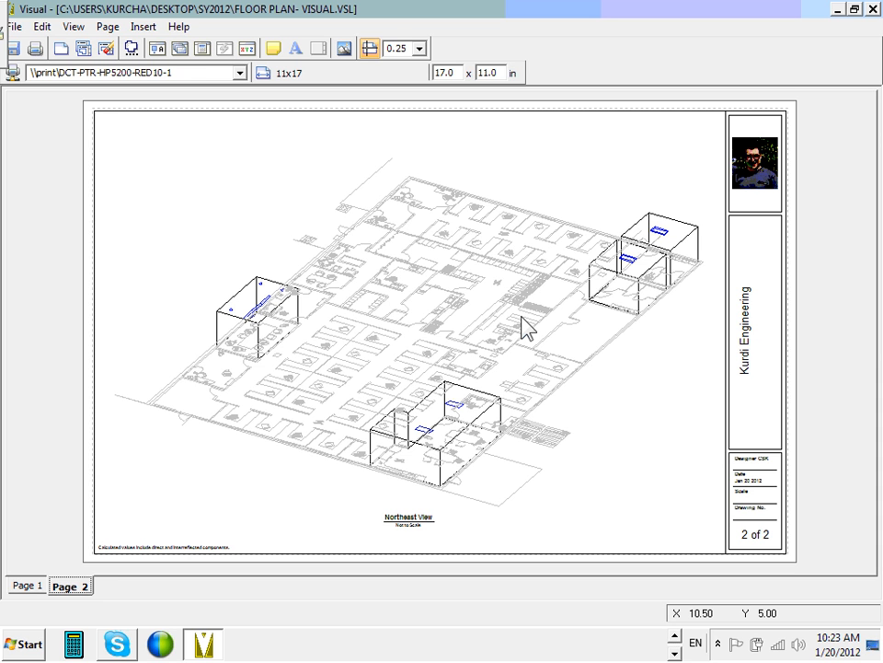
Step: Copy Page 2 as a third page and delete the northeast view from the copy
left_click(107, 27)
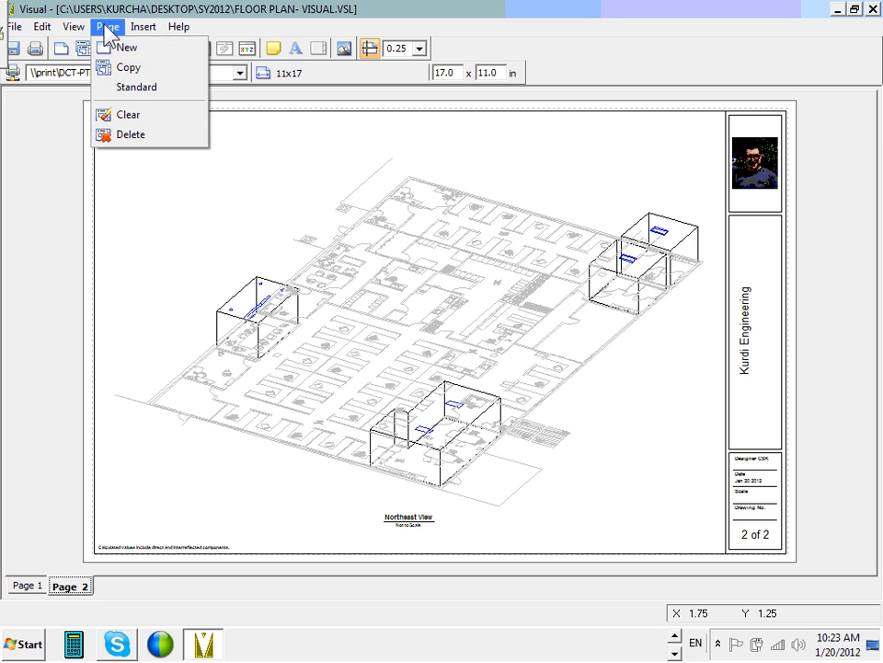
left_click(126, 69)
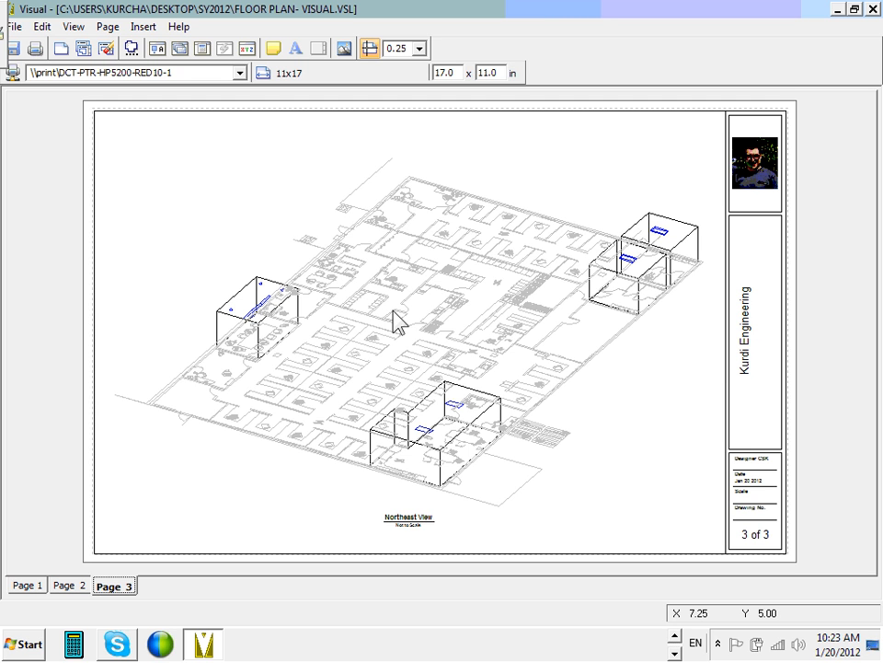
left_click(432, 301)
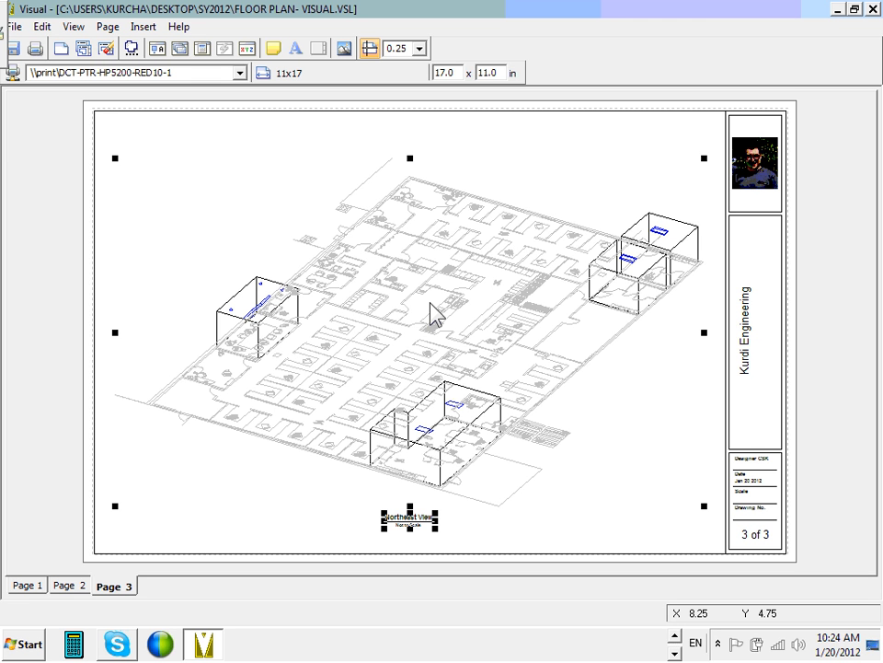
key("Delete")
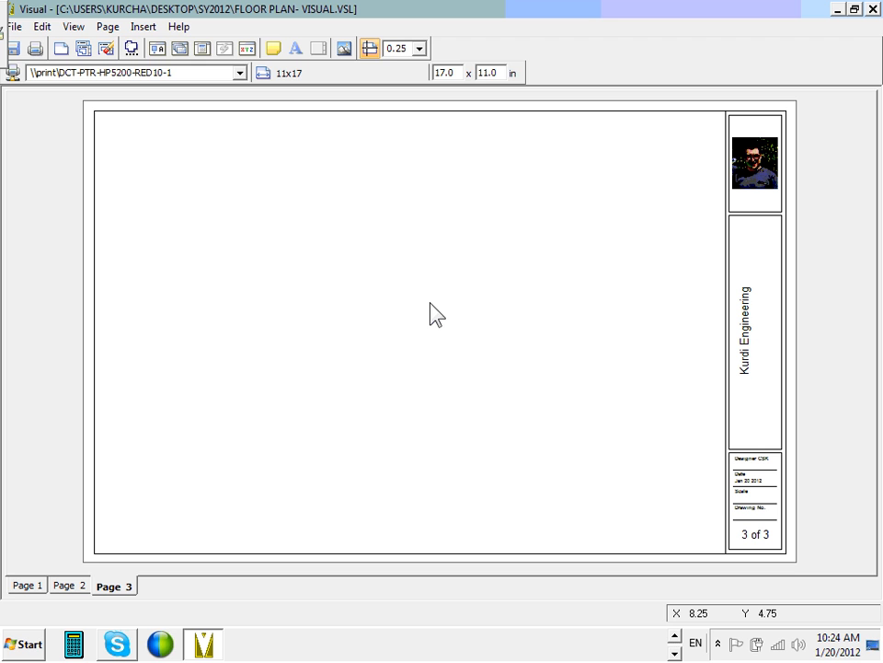
Step: Insert a Statistics table on Page 3 in the upper-left corner of the drawing area, at X 0.50, Y 0.50
left_click(144, 28)
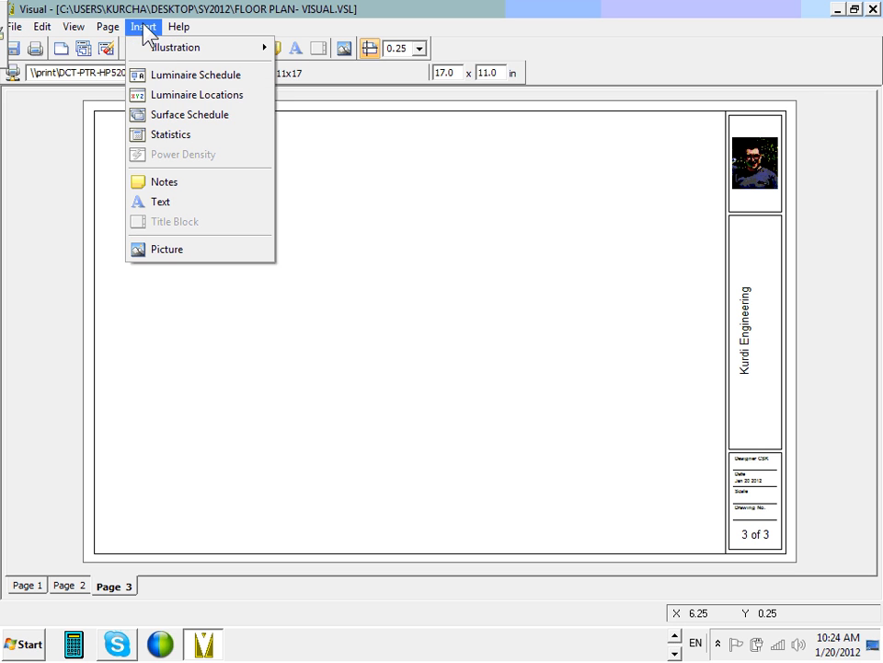
left_click(174, 143)
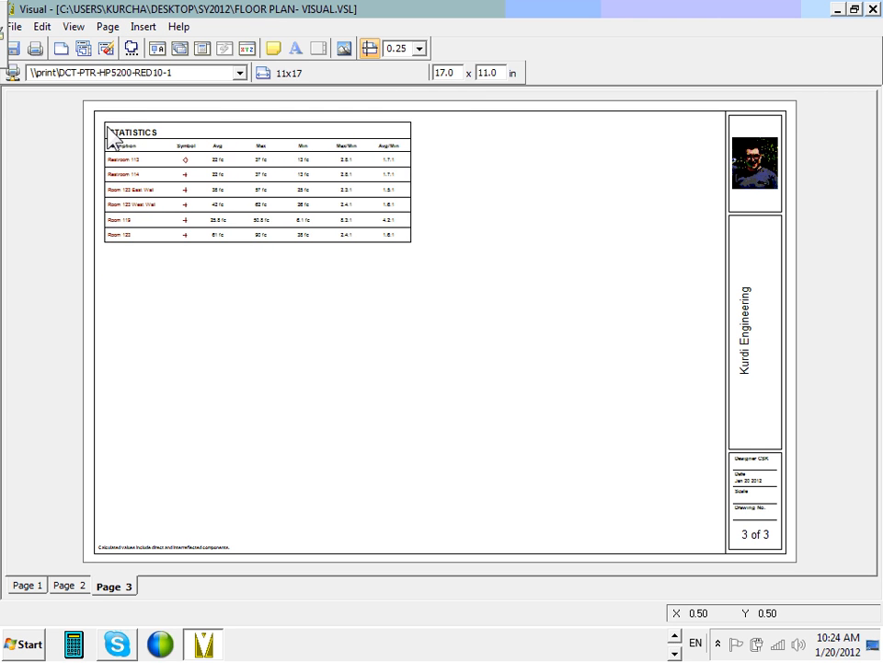
left_click(108, 130)
Step: Change Page 3 to portrait by setting the paper width to 11 in and the height to 17 in
double_click(455, 71)
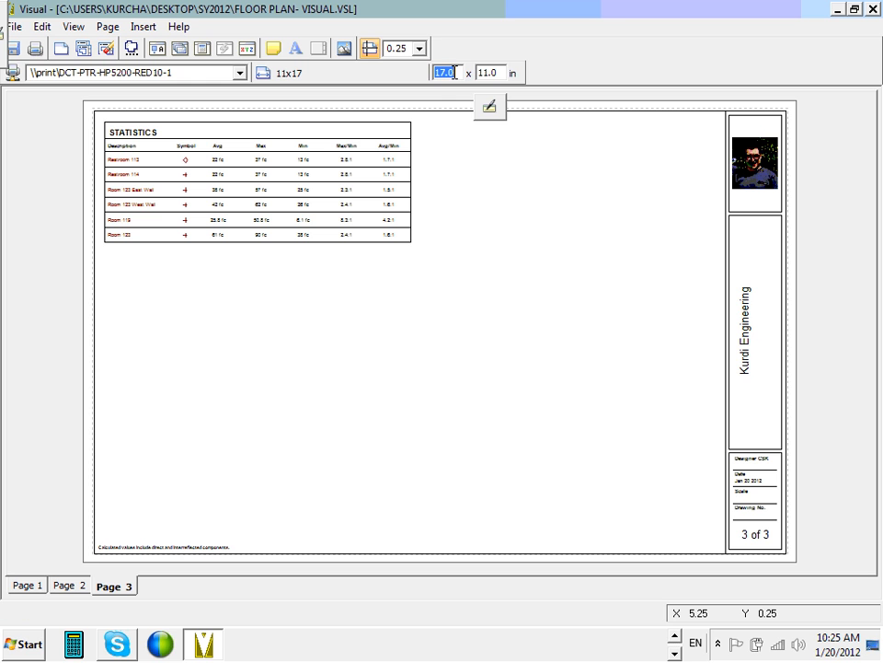
type("11")
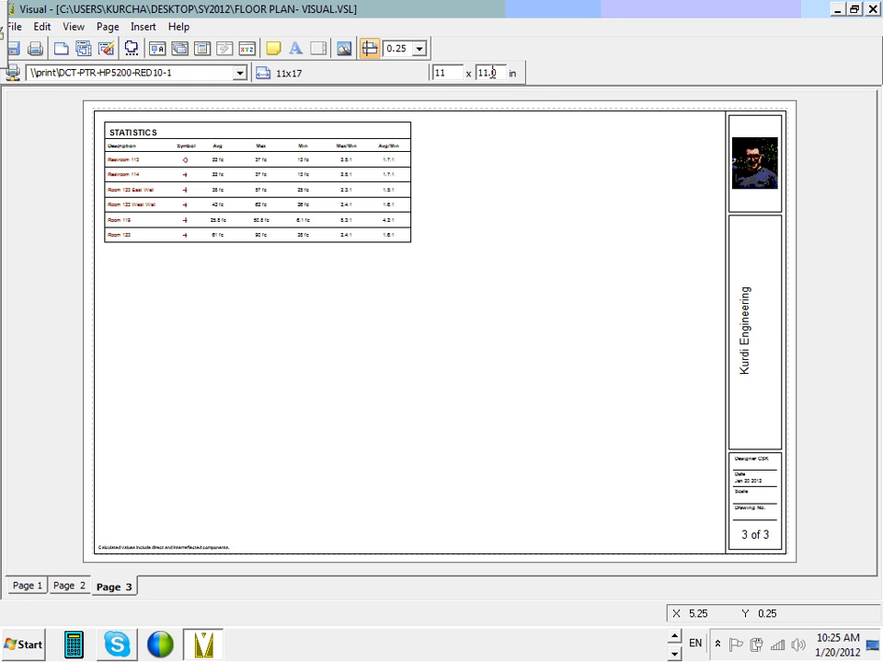
left_click(493, 72)
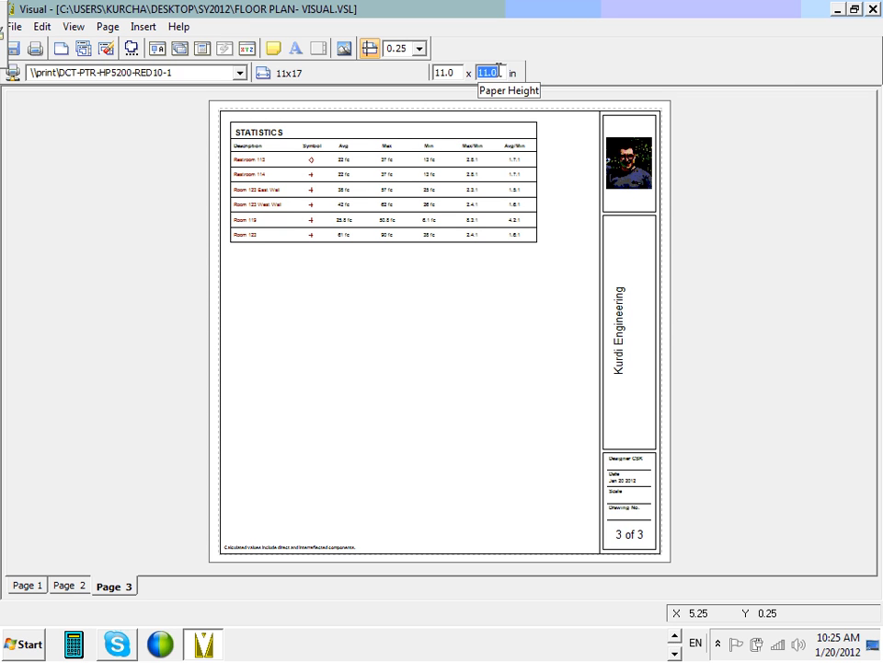
type("17")
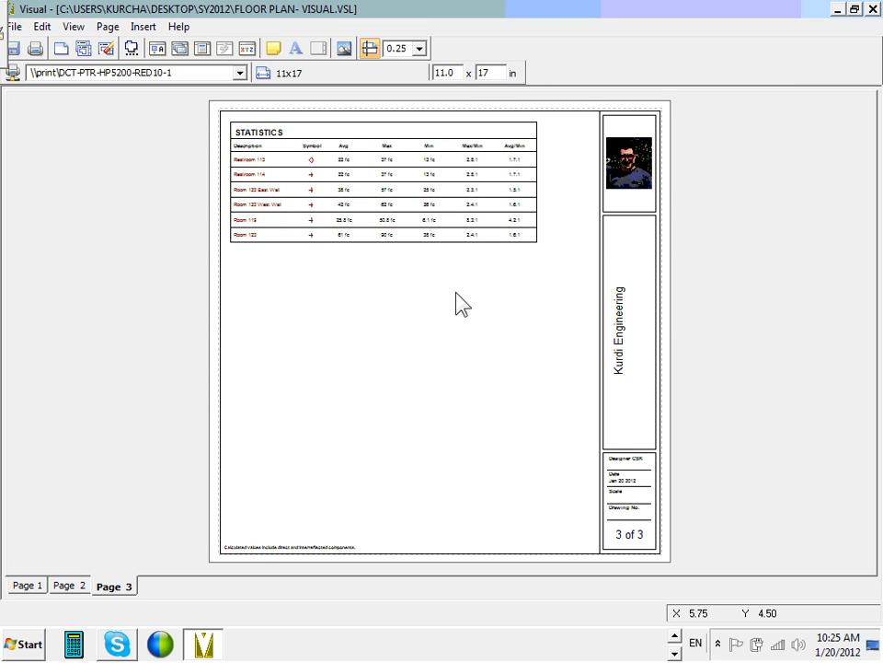
key("Return")
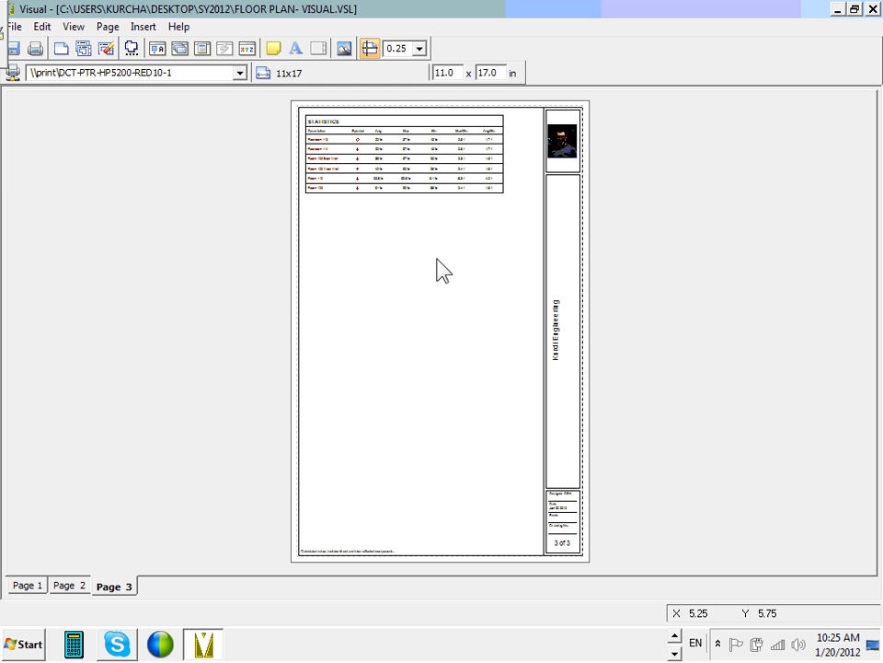
Step: Examine the columns and rows of the Statistics table in its editor, and cancel without changes
double_click(402, 174)
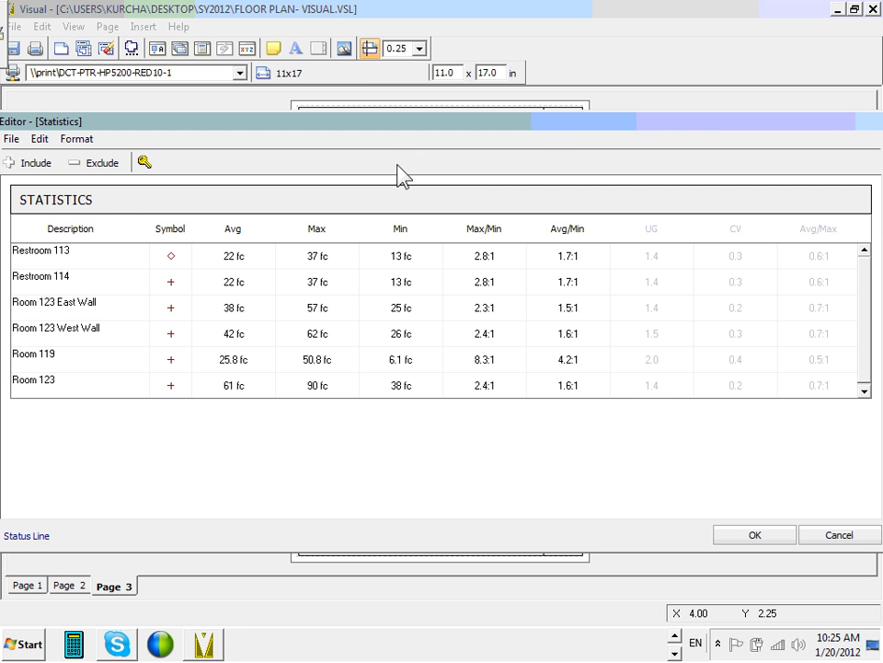
left_click_drag(585, 129, 538, 109)
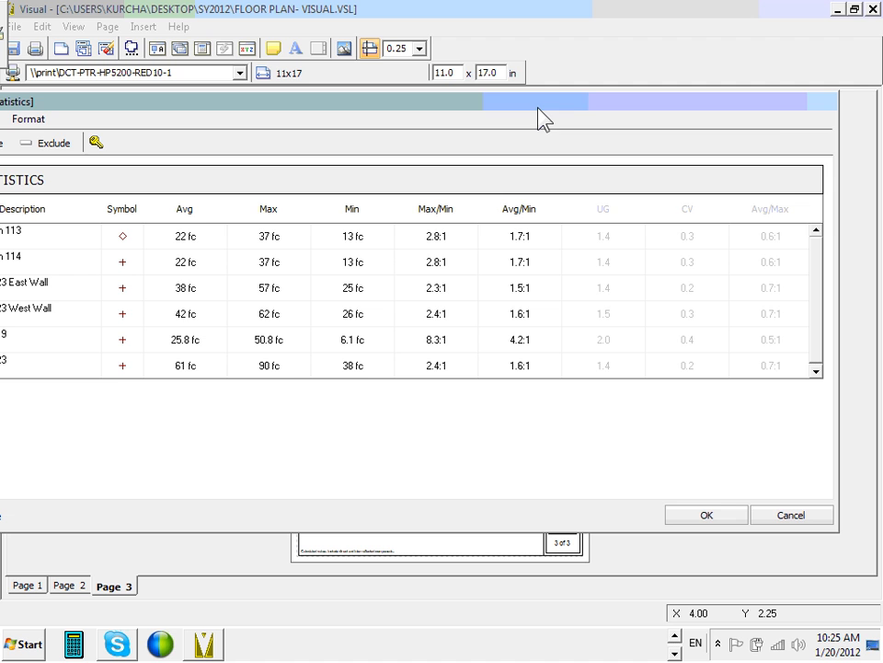
left_click_drag(825, 114, 761, 114)
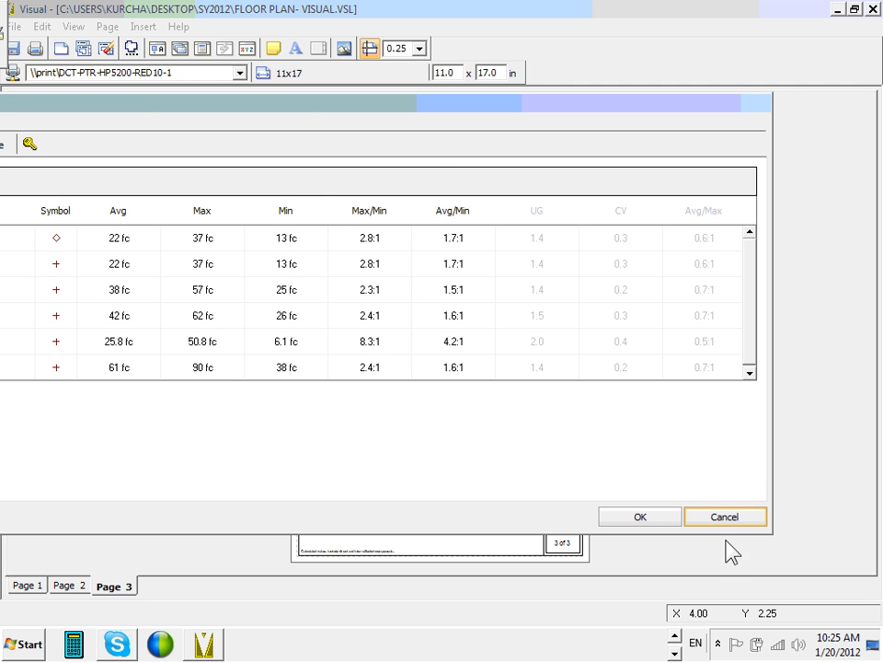
left_click(466, 250)
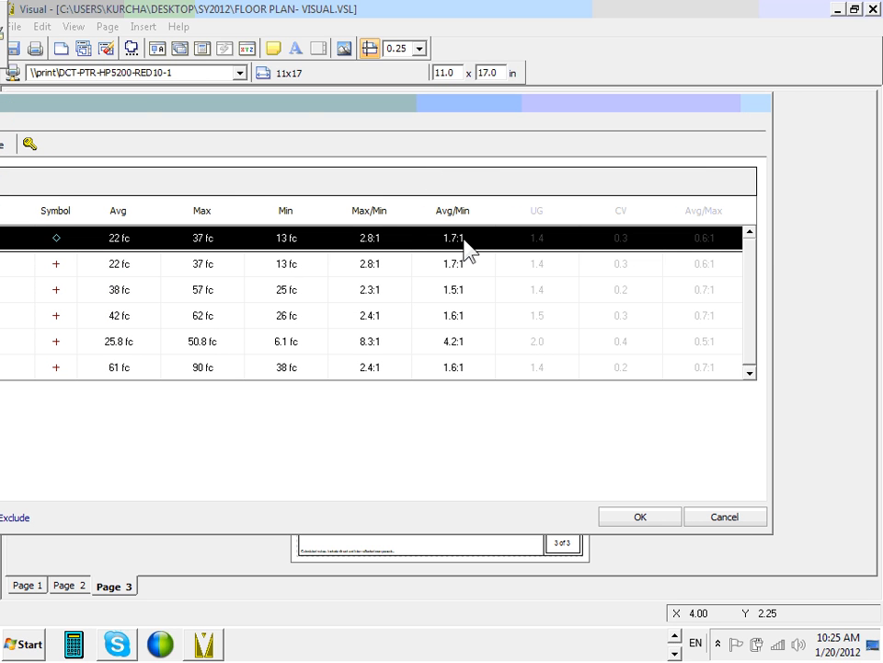
left_click(750, 521)
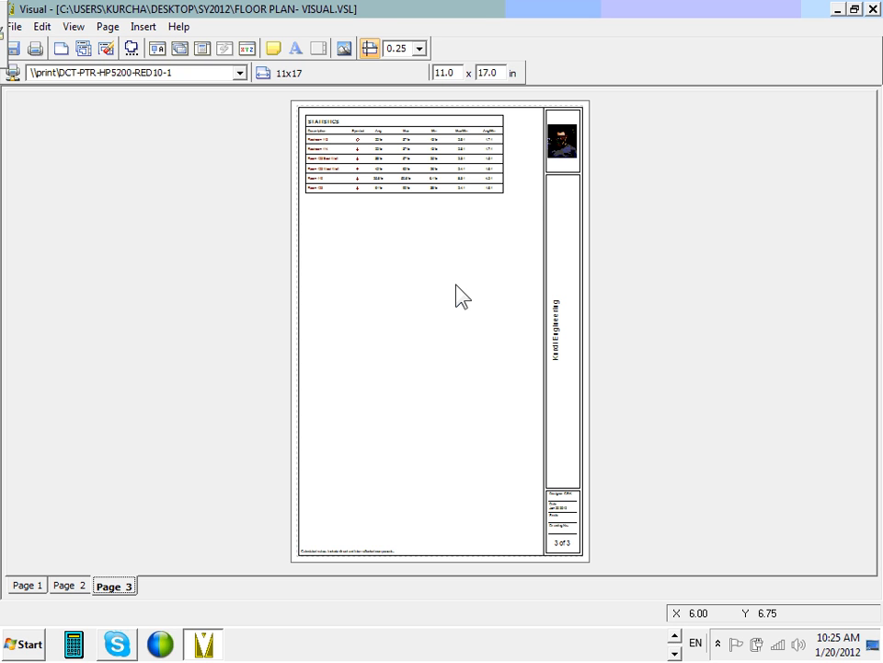
Step: Copy Page 3 as a fourth page and delete the Statistics table from the copy
left_click(108, 27)
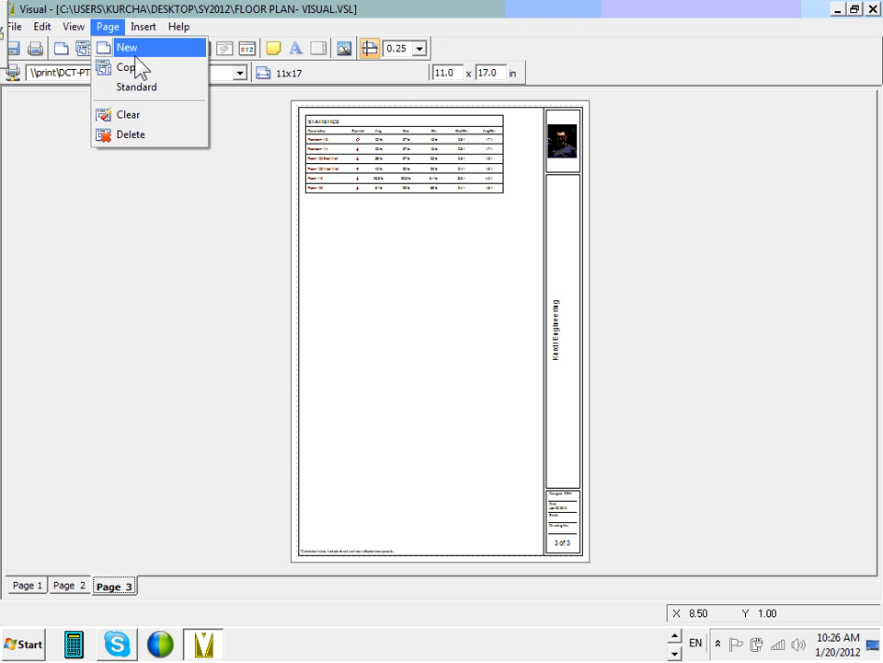
left_click(134, 51)
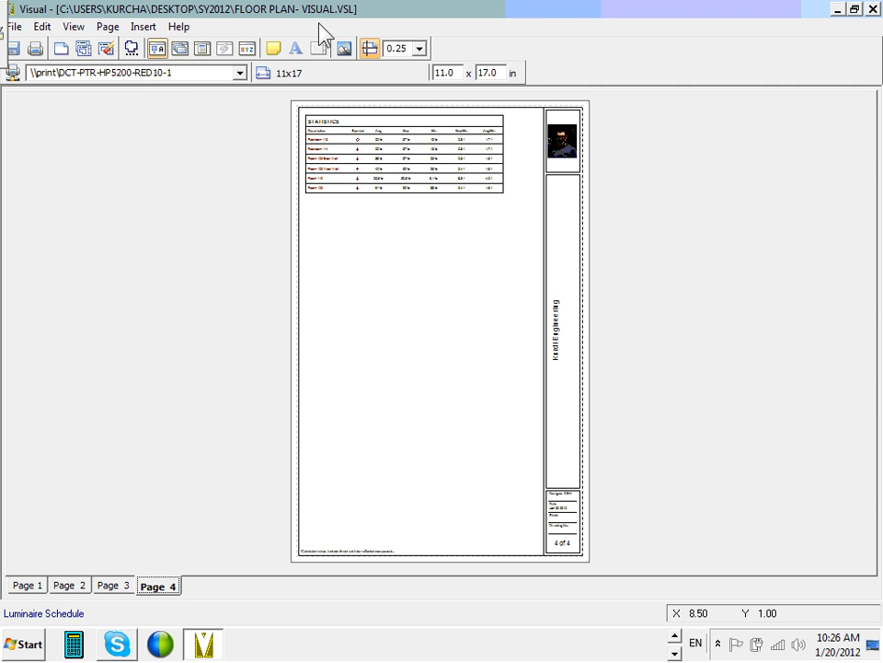
left_click(438, 174)
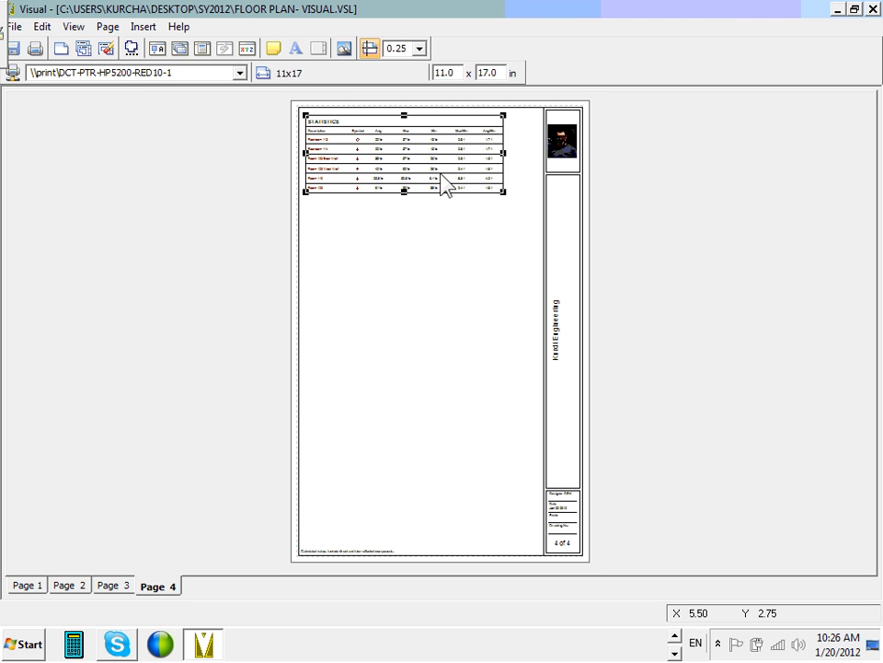
key("Delete")
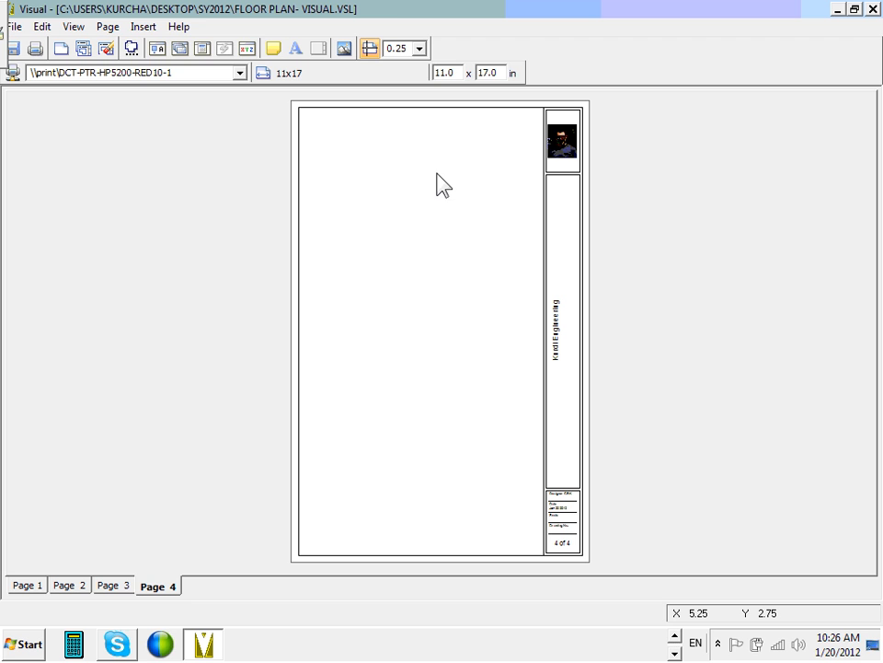
Step: Insert a Luminaire Schedule on Page 4 in the upper-left corner of the drawing area
left_click(144, 26)
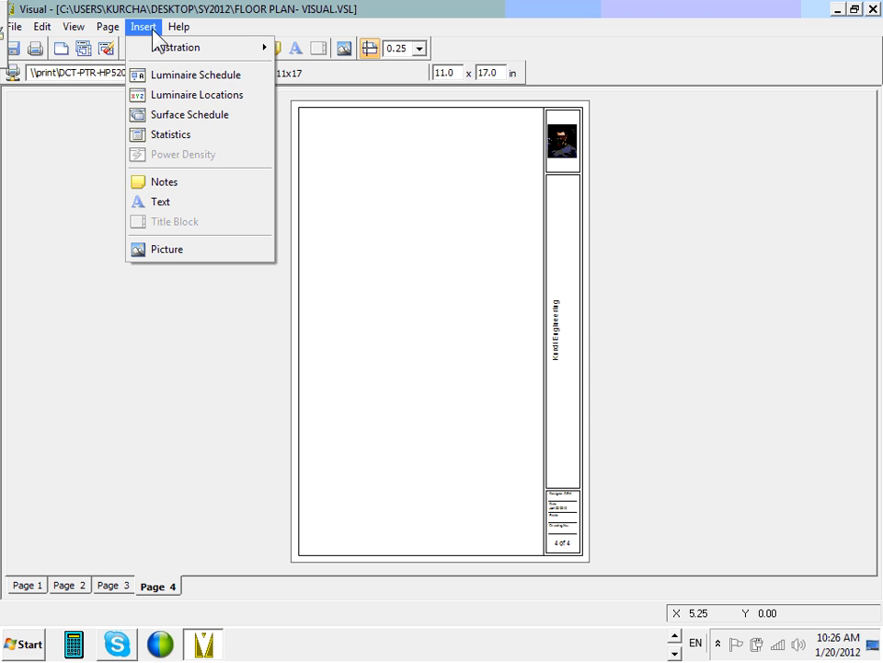
left_click(219, 79)
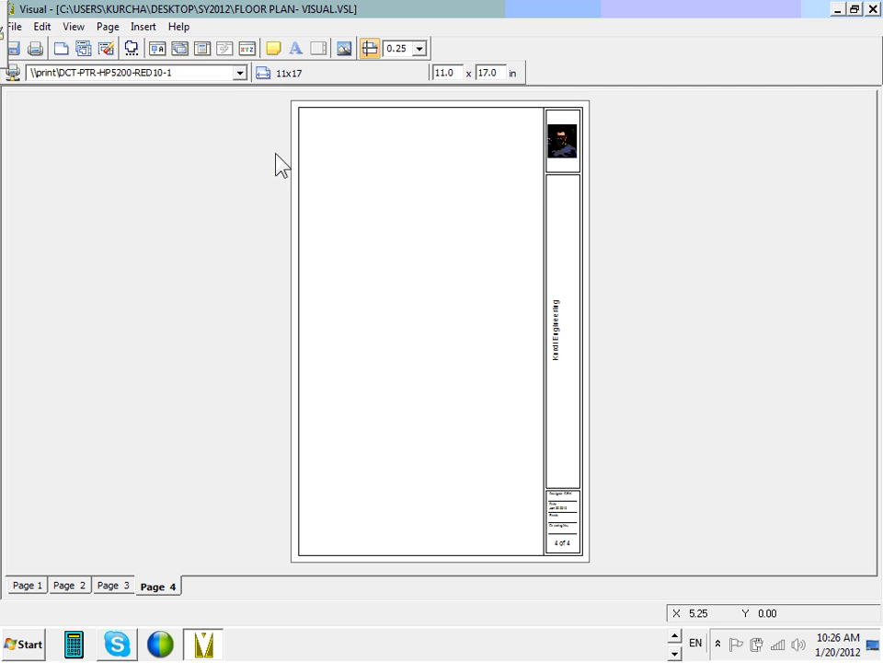
left_click_drag(301, 141, 304, 114)
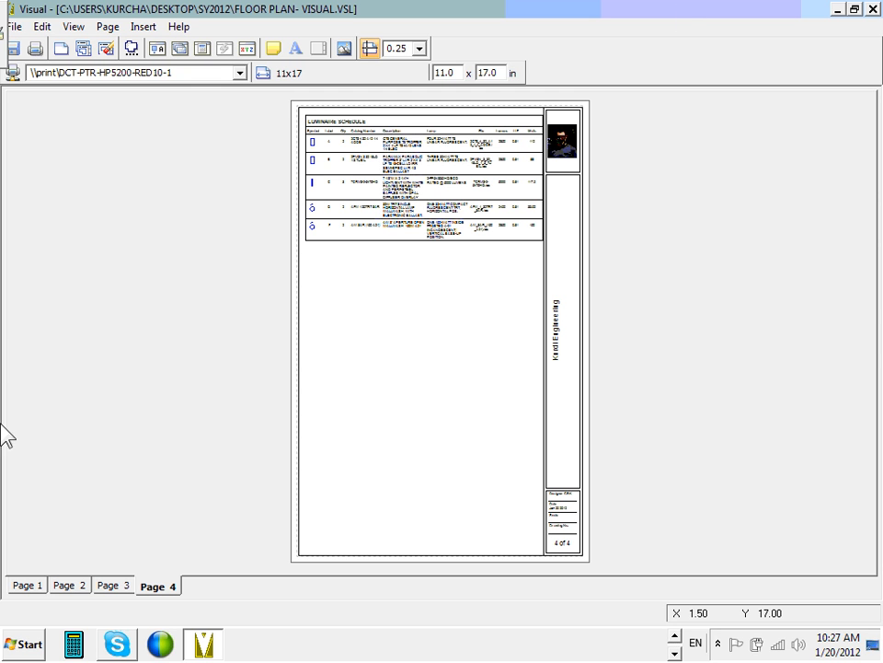
Step: Review Pages 1 through 4 in order to check the layout of each sheet
left_click(30, 590)
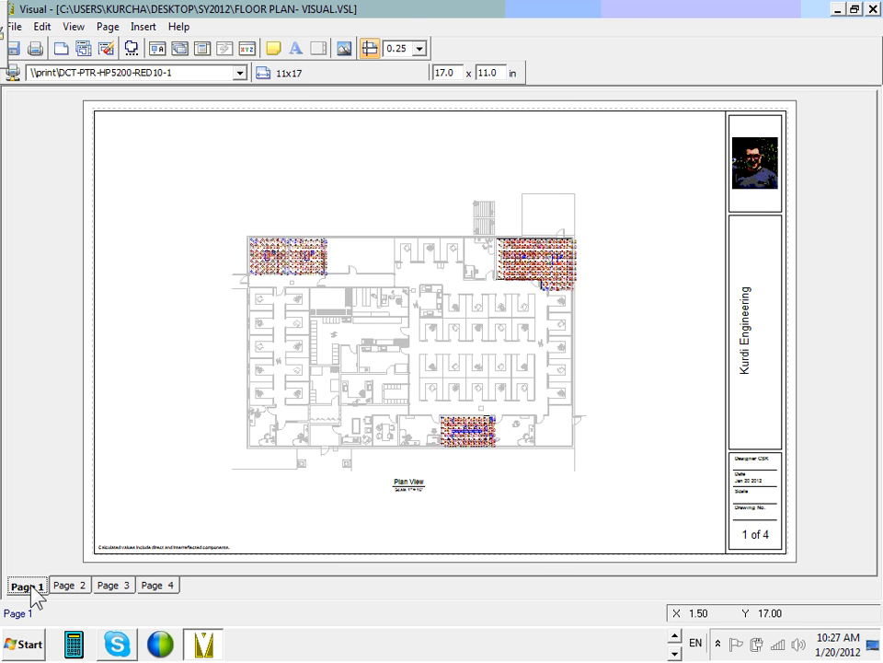
left_click(80, 586)
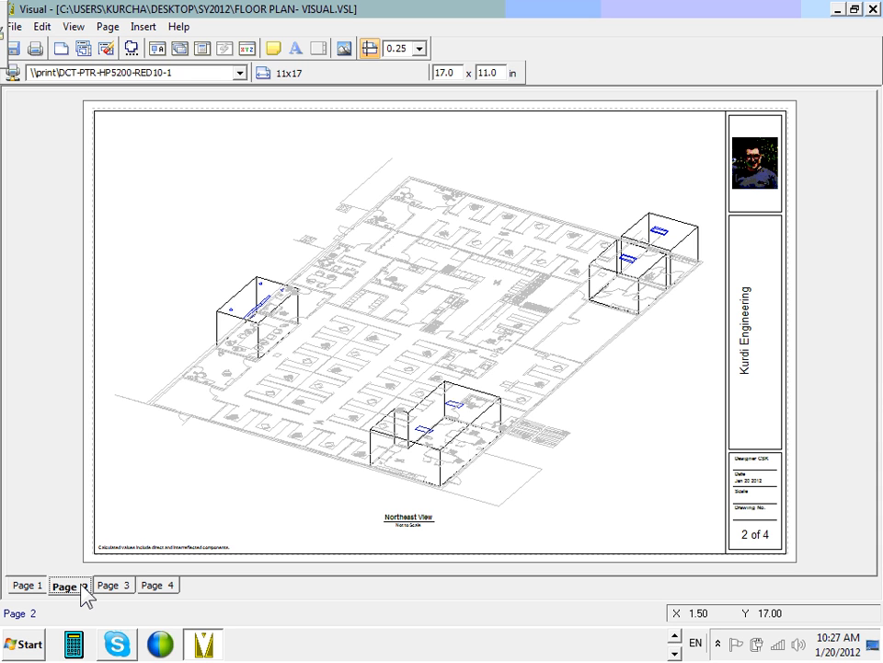
left_click(111, 589)
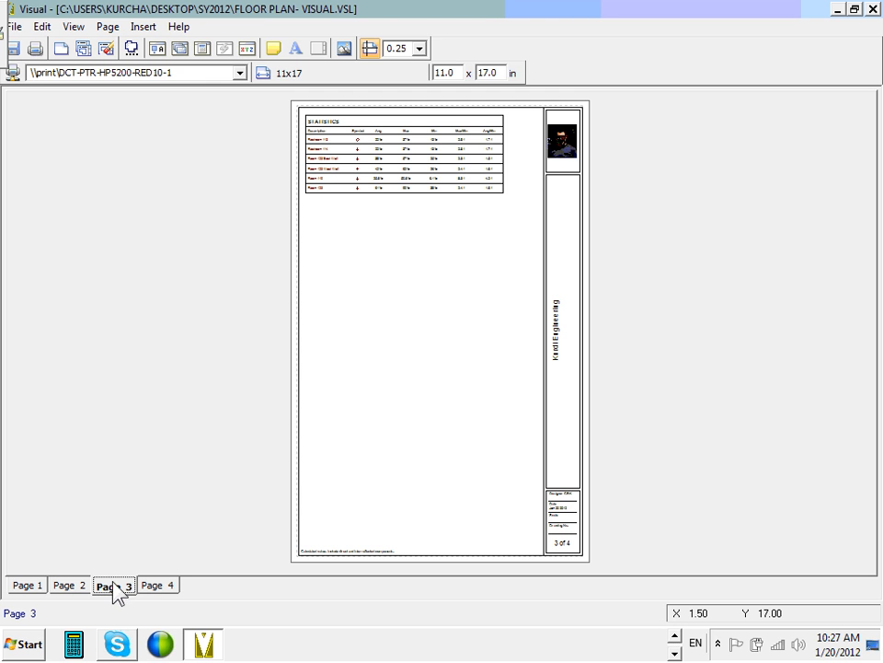
left_click(152, 587)
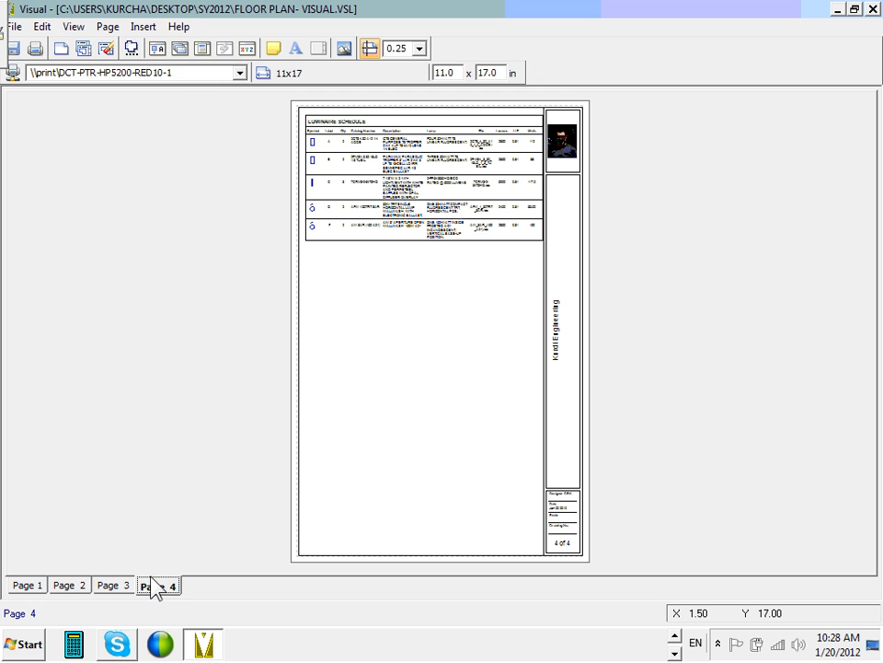
Step: Preview the individual sheets in the print dialog, select Pages 1 through 4 as the documents to print, and cancel without printing
left_click(35, 49)
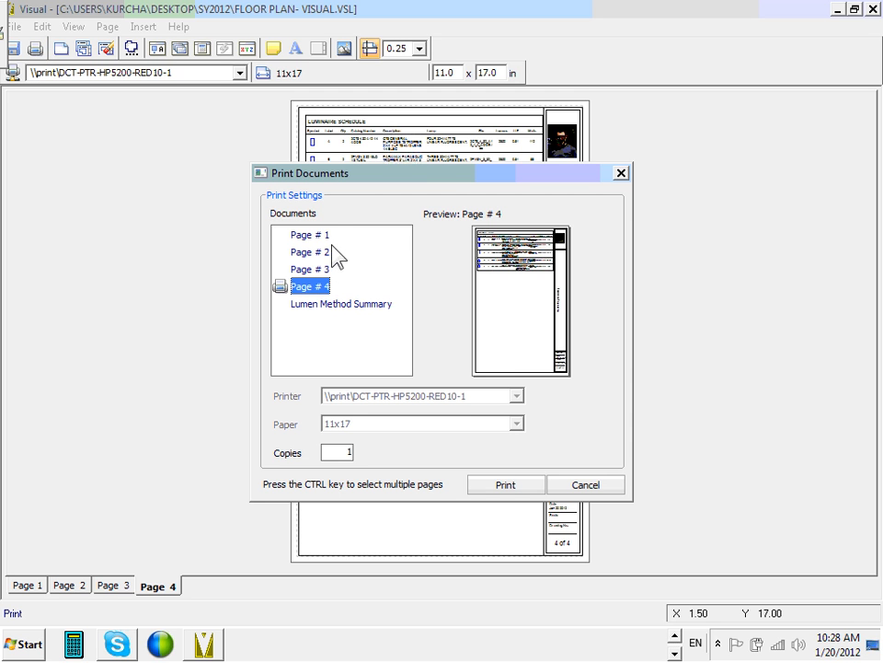
left_click(333, 235)
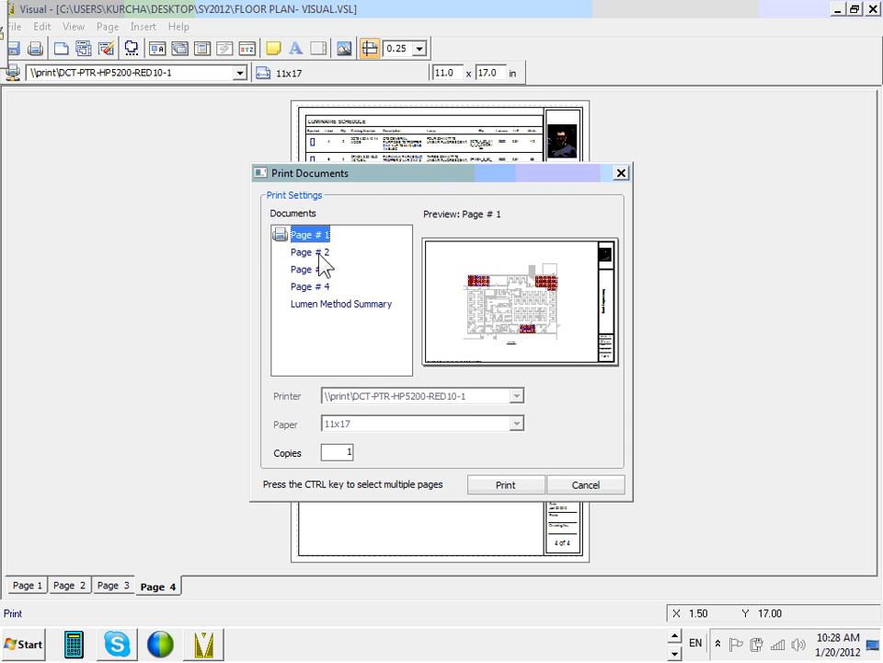
left_click(313, 251)
left_click(318, 235)
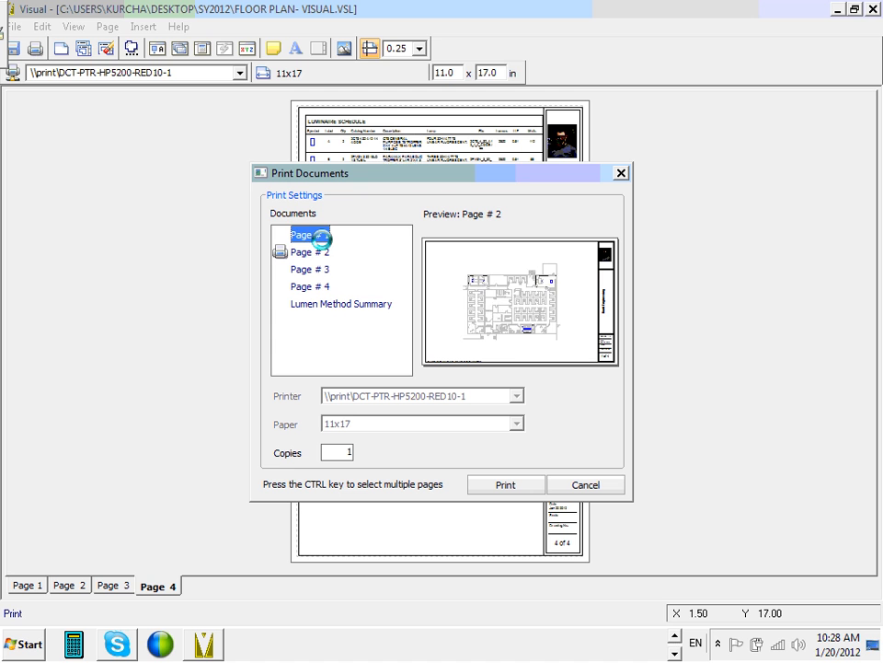
left_click(313, 251)
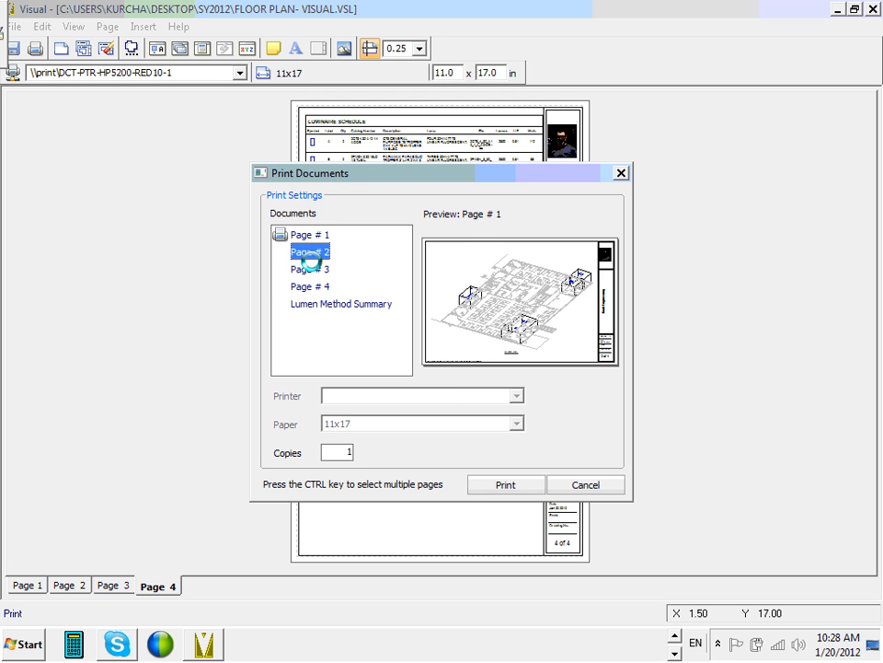
left_click(314, 268)
left_click(315, 286)
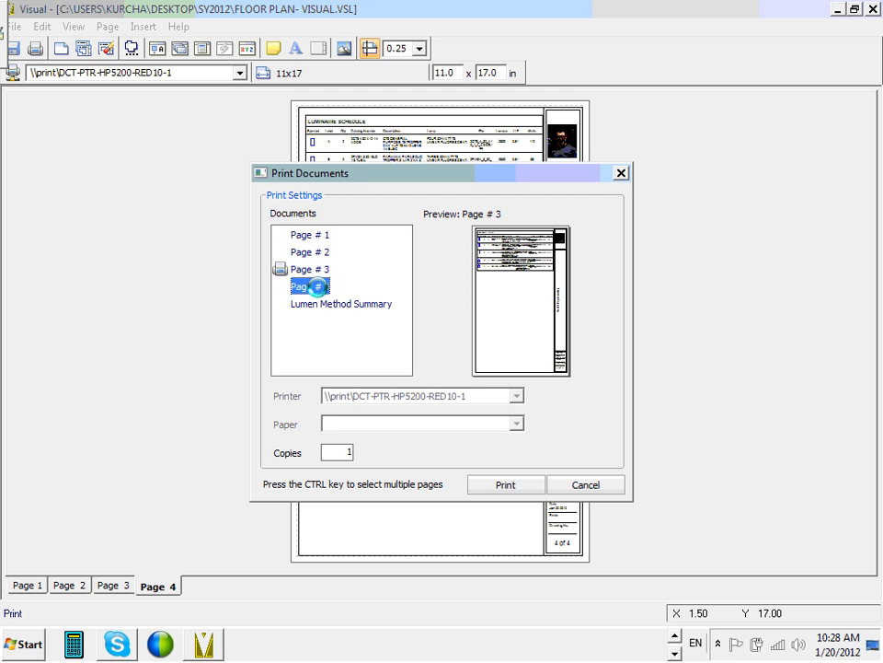
left_click(316, 234)
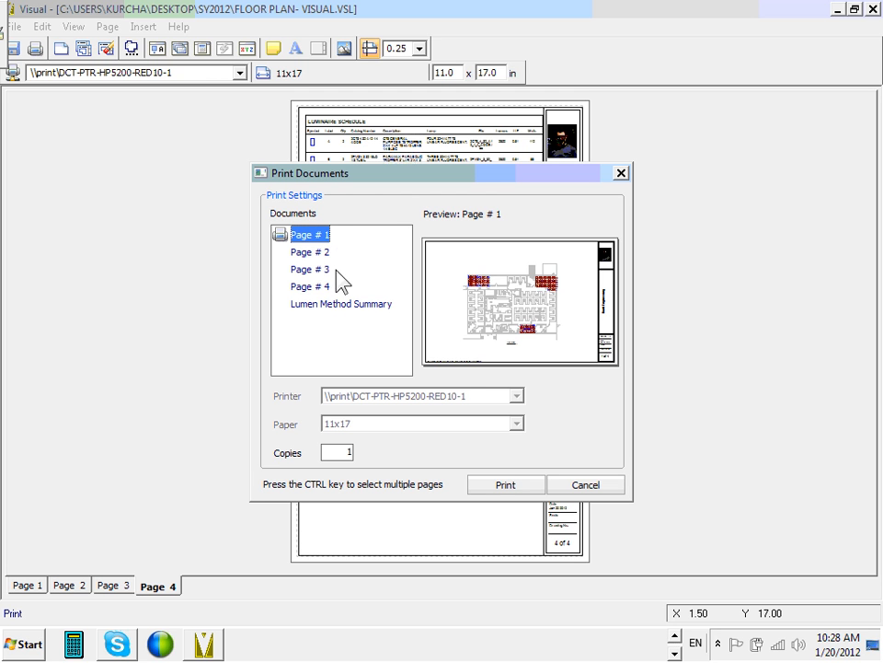
left_click(313, 286, "shift")
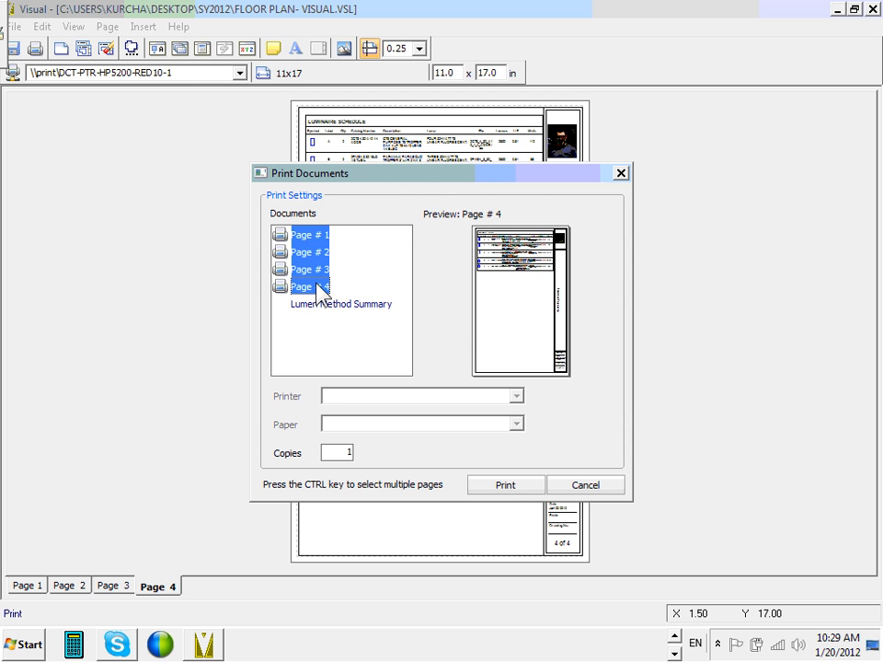
left_click(594, 490)
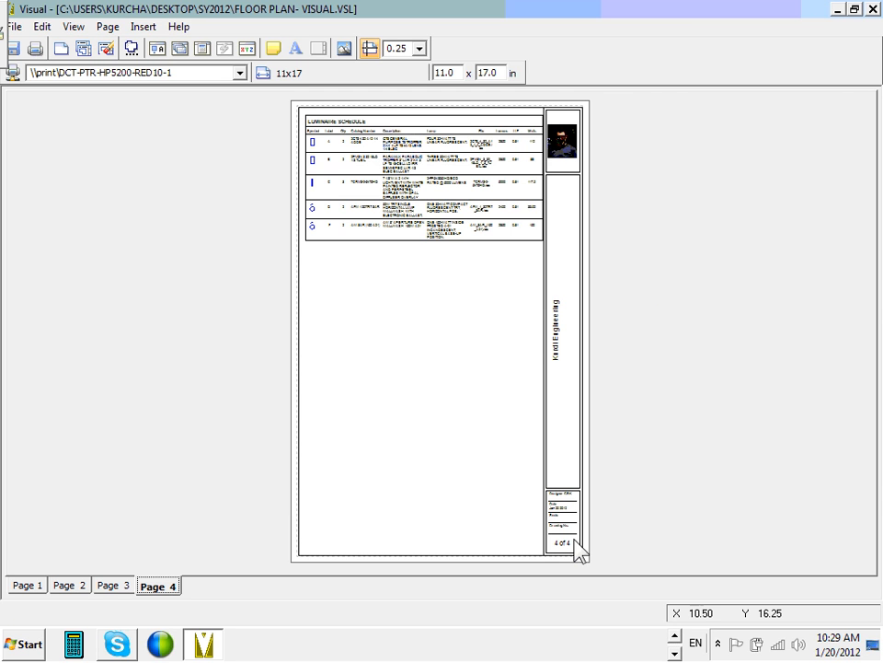
Step: Examine the page number field of Page 4's title block in its editor, and cancel without changes
left_click(572, 555)
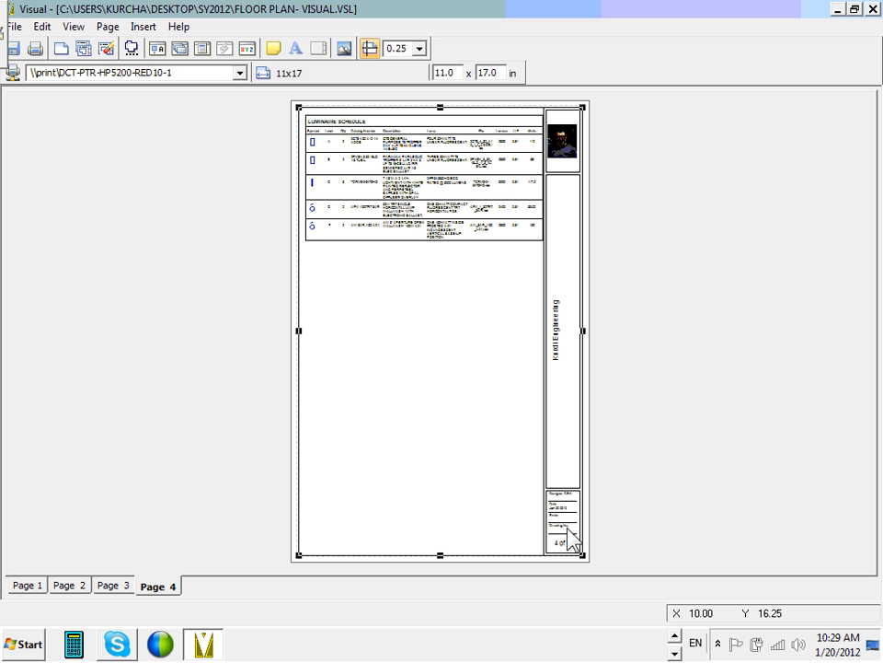
double_click(567, 451)
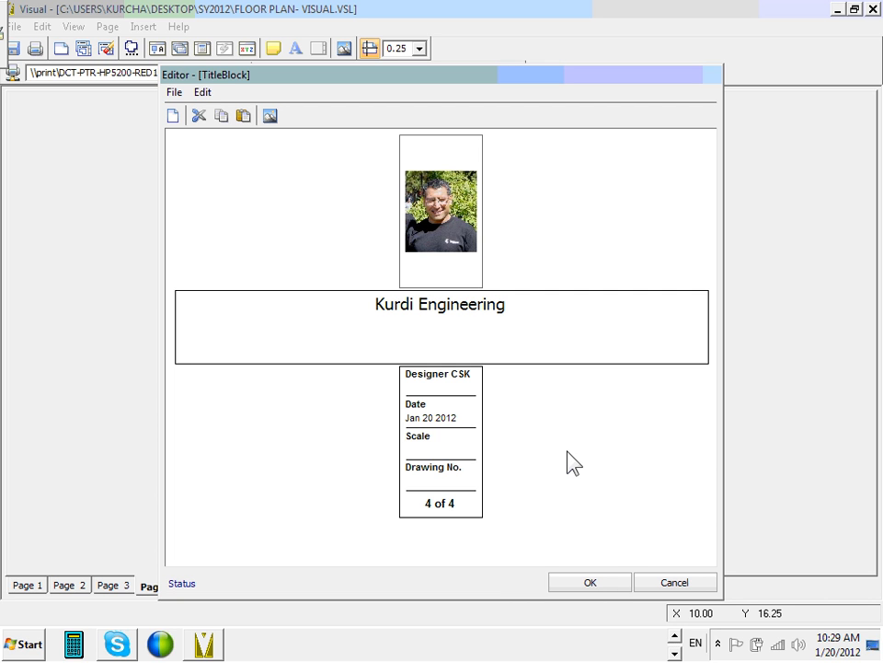
left_click(431, 502)
left_click(432, 504)
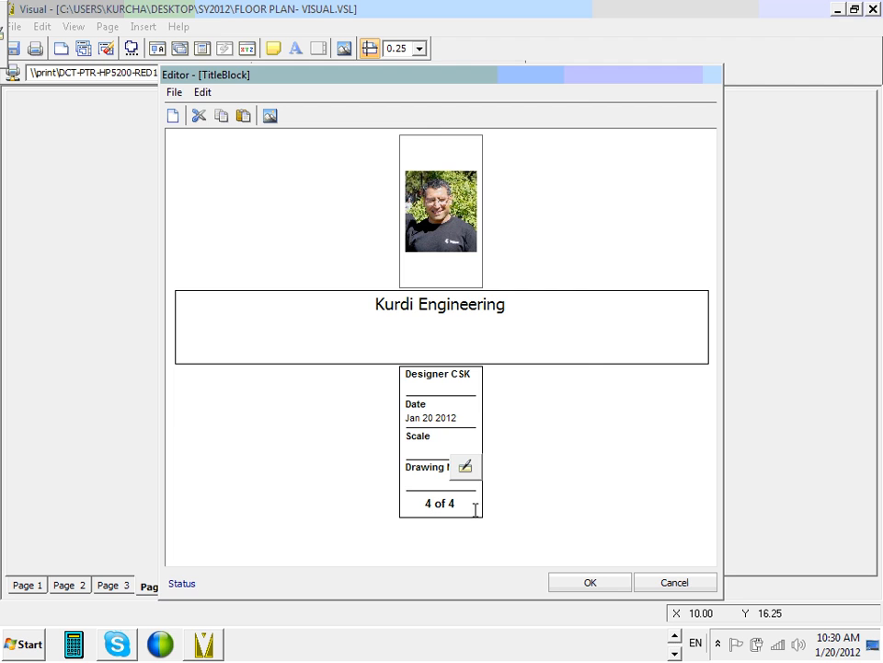
left_click(706, 585)
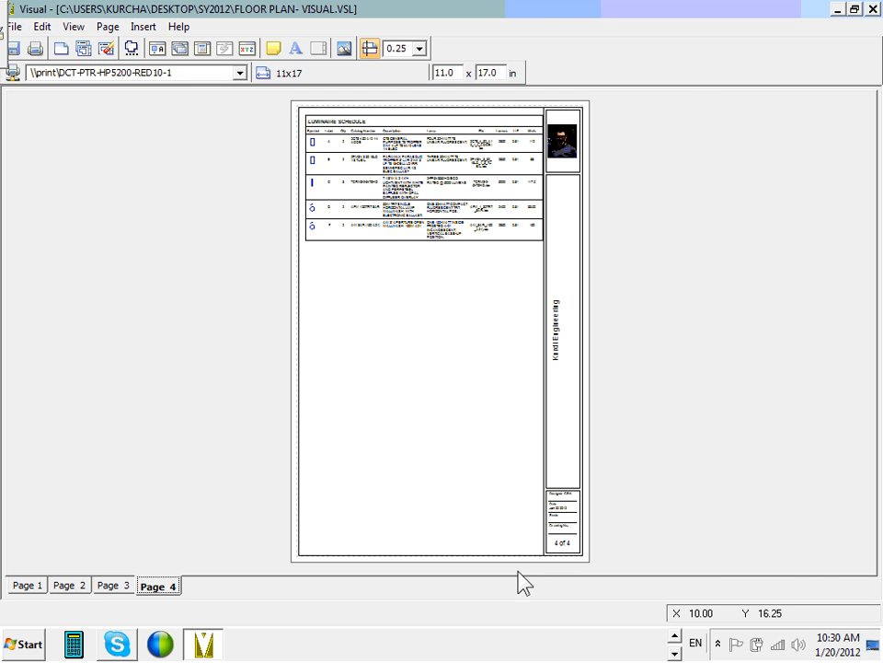
left_click(566, 550)
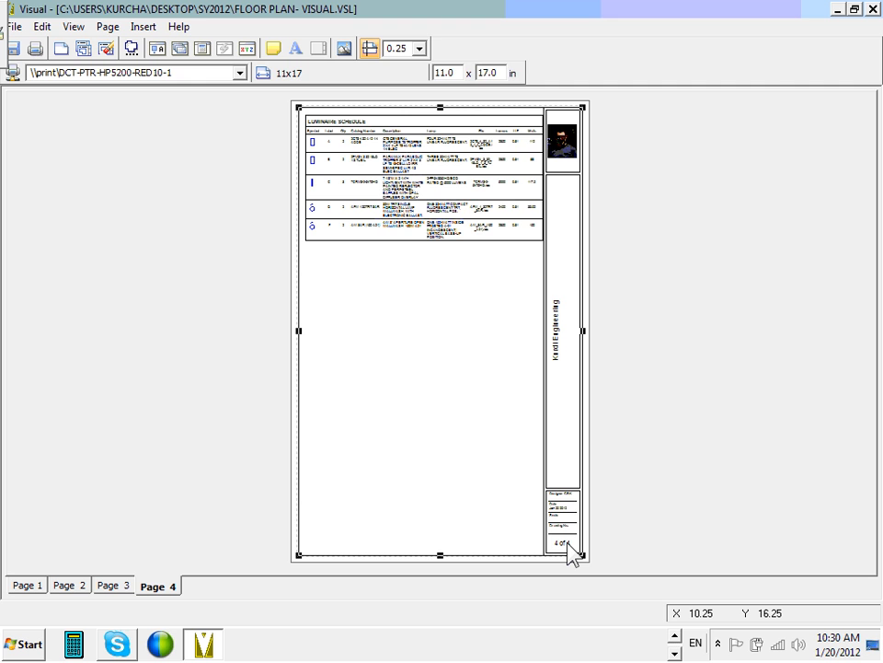
double_click(567, 542)
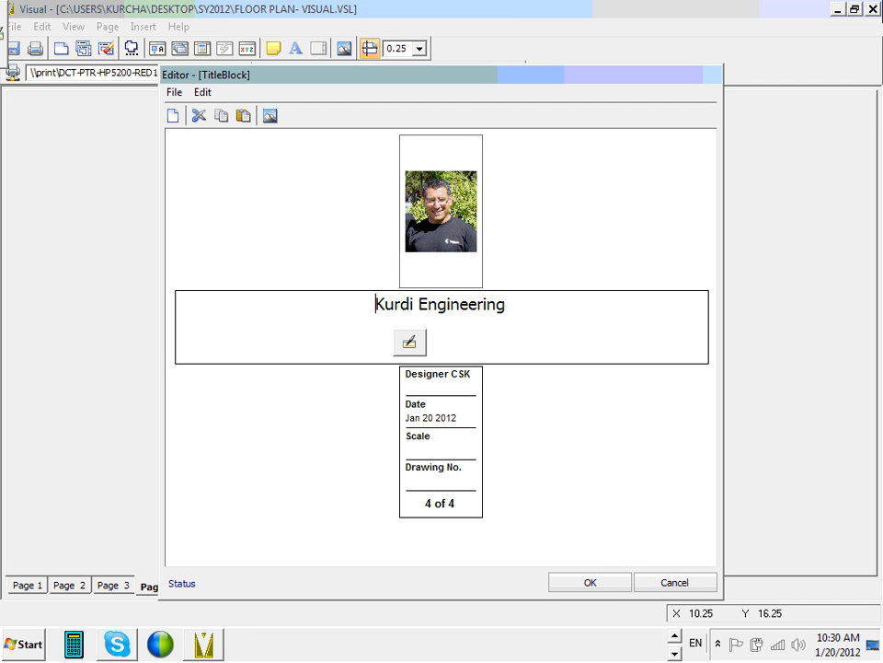
double_click(452, 503)
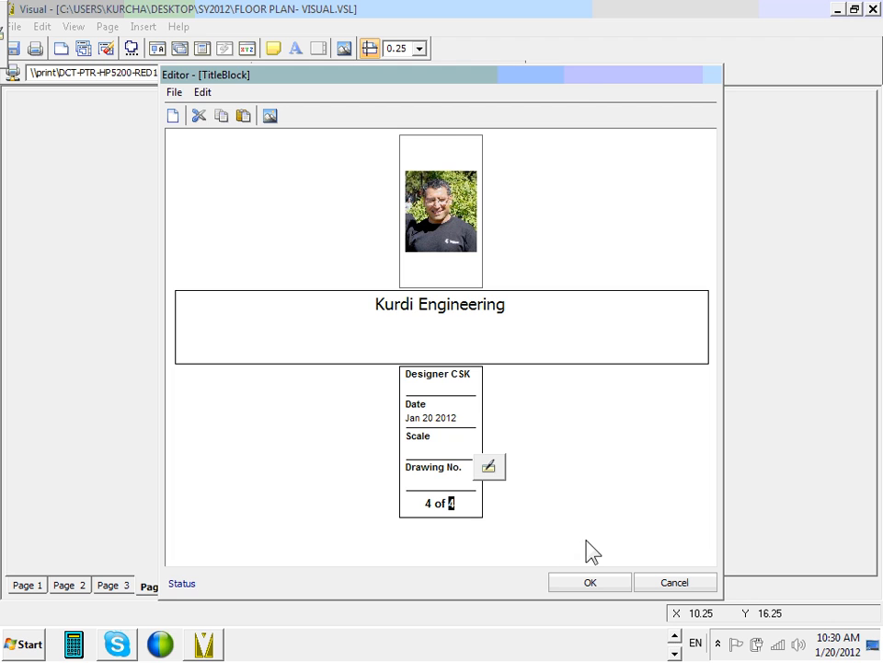
left_click(699, 583)
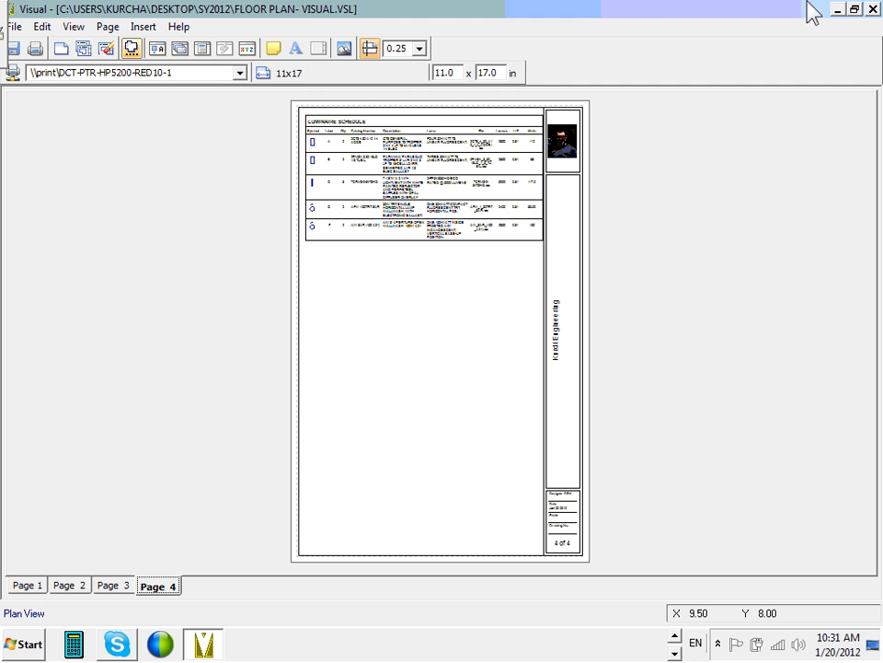
Step: Return to the model, reopen the Print Editor to check that the pages are kept, and save the project back in the model
left_click(874, 9)
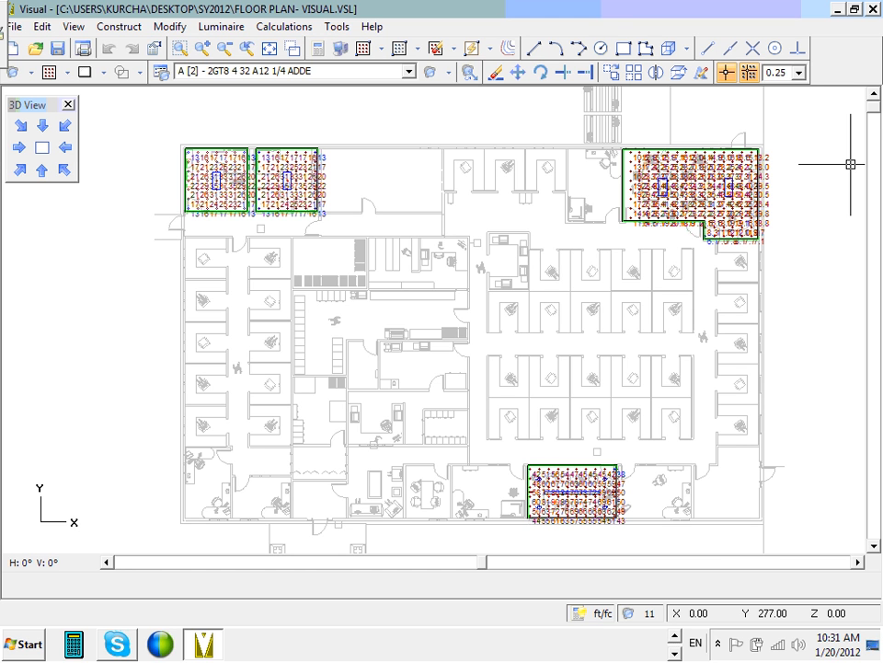
left_click(15, 27)
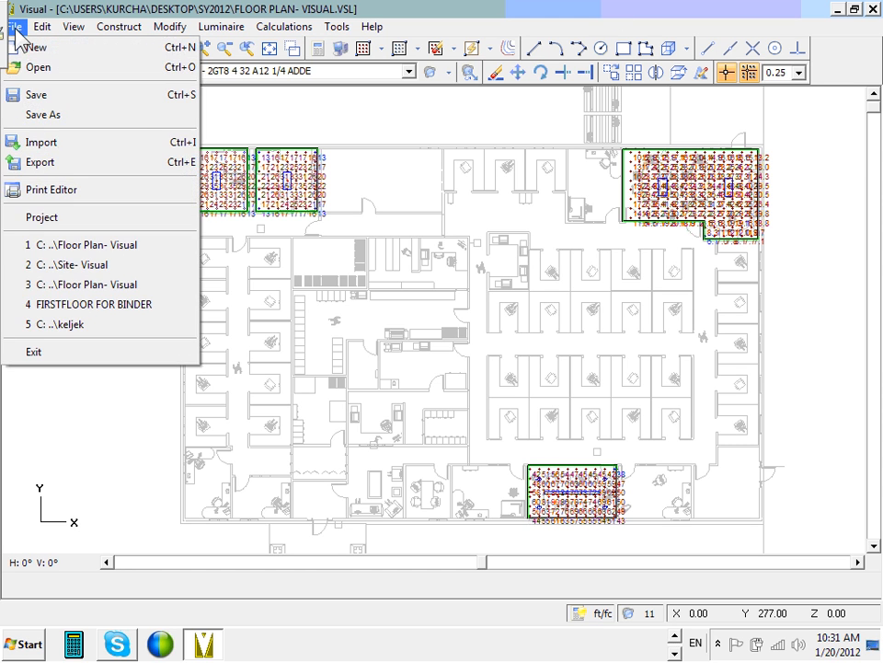
left_click(57, 190)
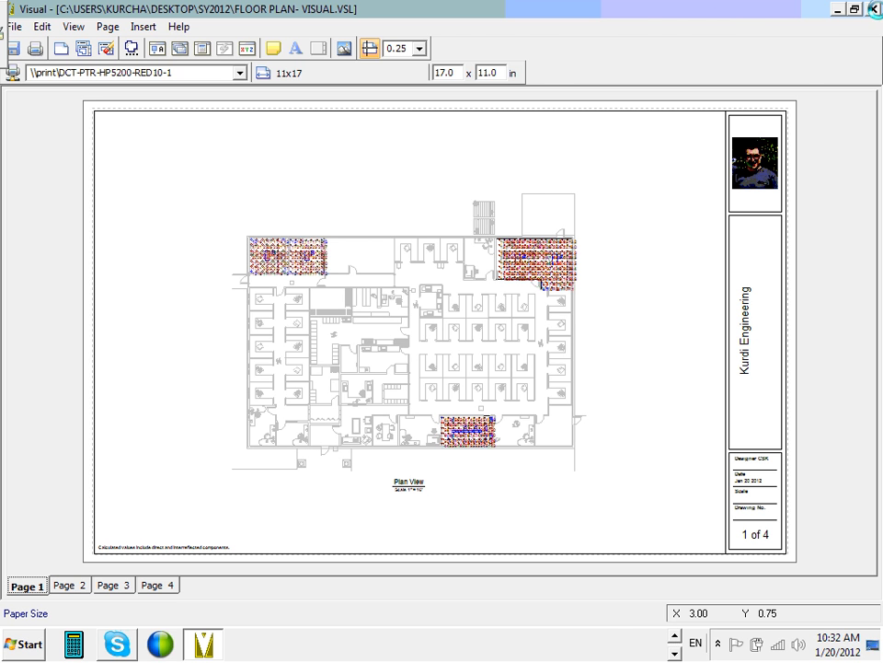
left_click(872, 9)
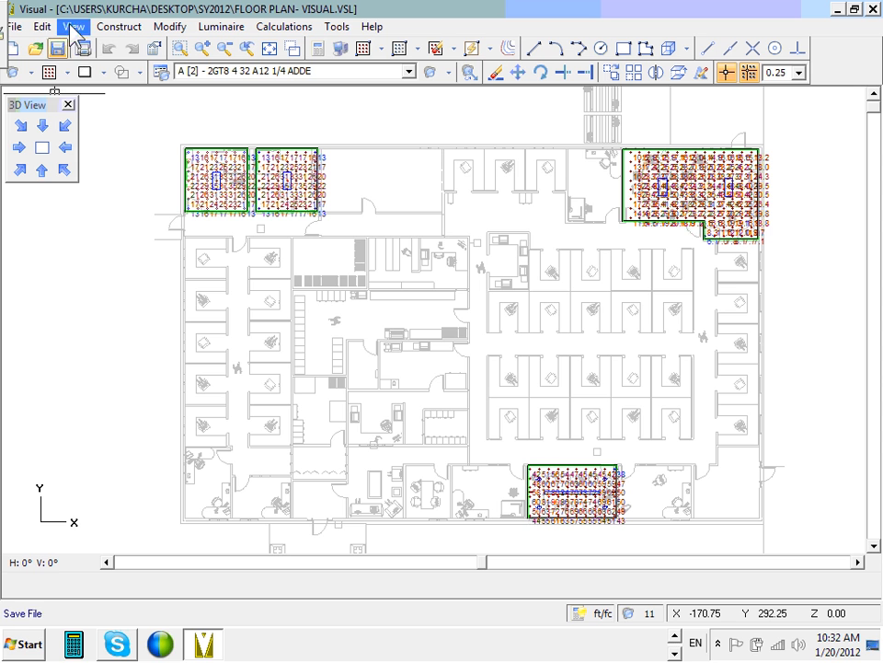
left_click(57, 48)
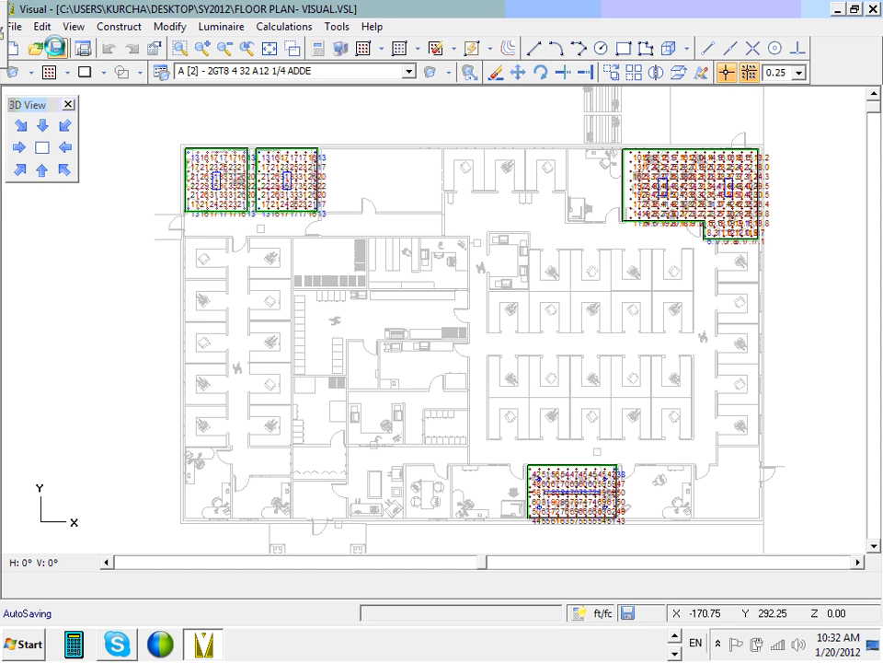
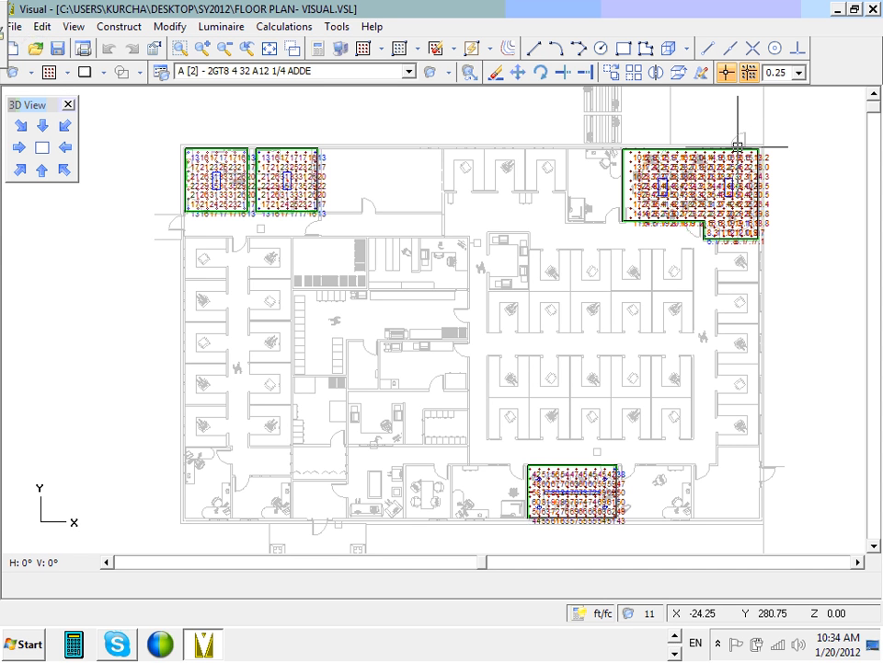
Step: Move the L-shaped room outline horizontally from the plan's northeast corner to the middle of the north wall
left_click(517, 72)
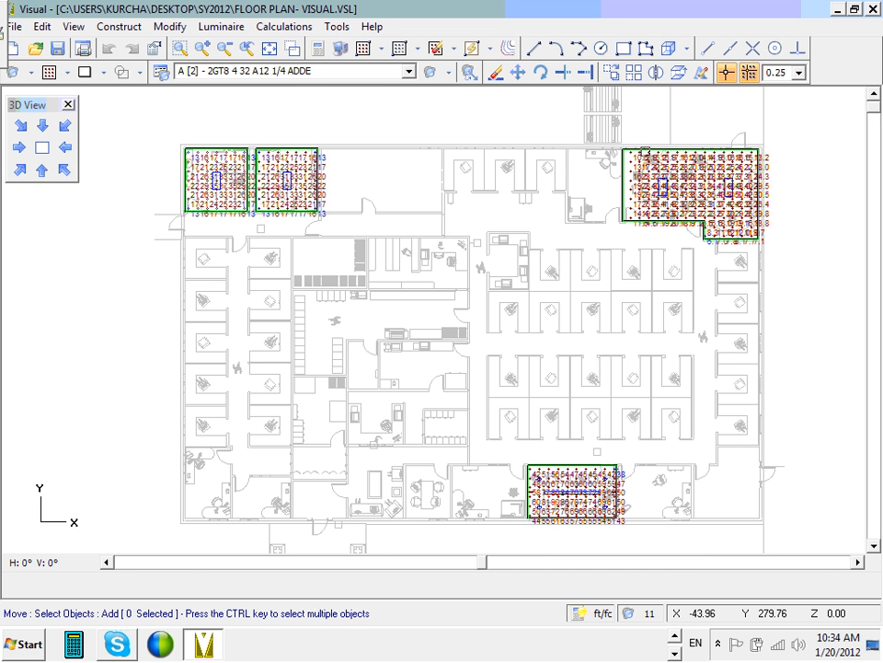
left_click(648, 152)
left_click(647, 152)
left_click(418, 152)
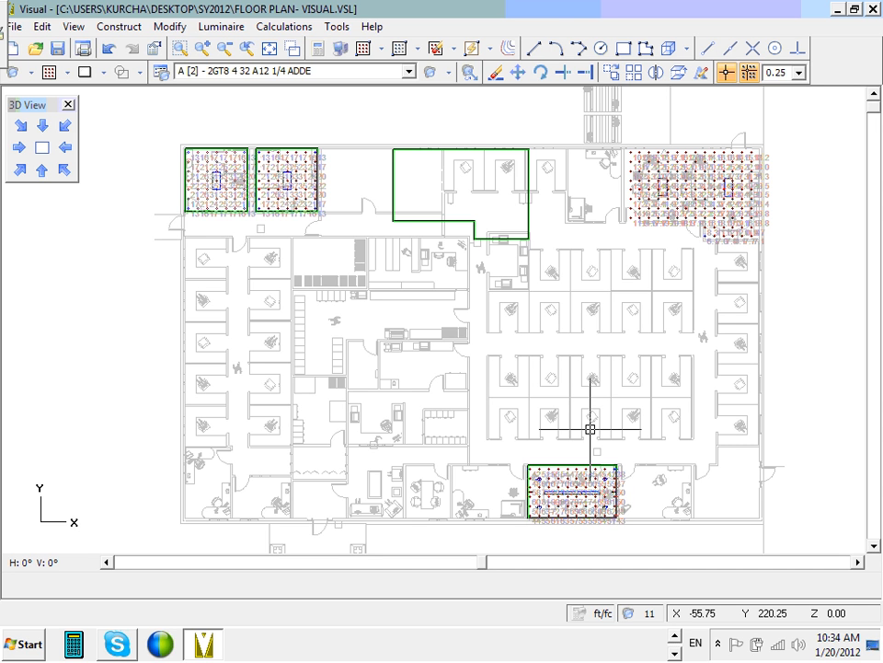
Step: Move the L-shaped room outline about 50 ft east, back over its luminaires in the plan's northeast corner
left_click(518, 78)
left_click(478, 148)
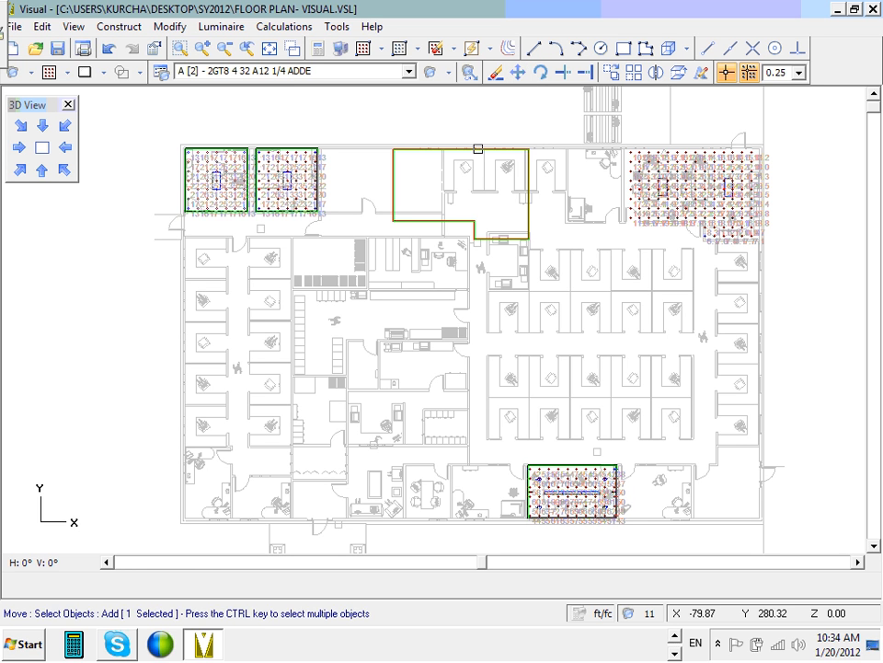
right_click(478, 148)
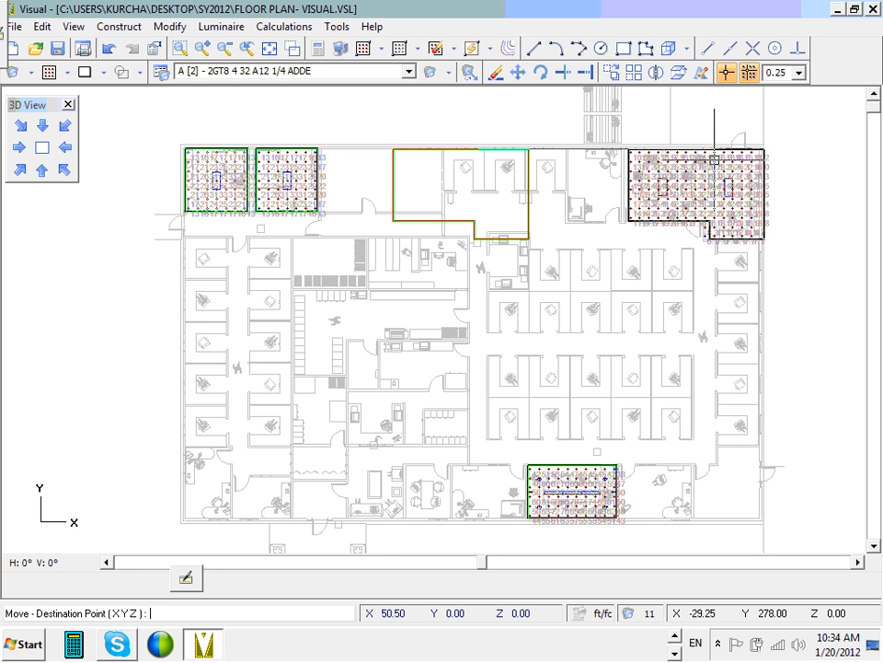
left_click(712, 155)
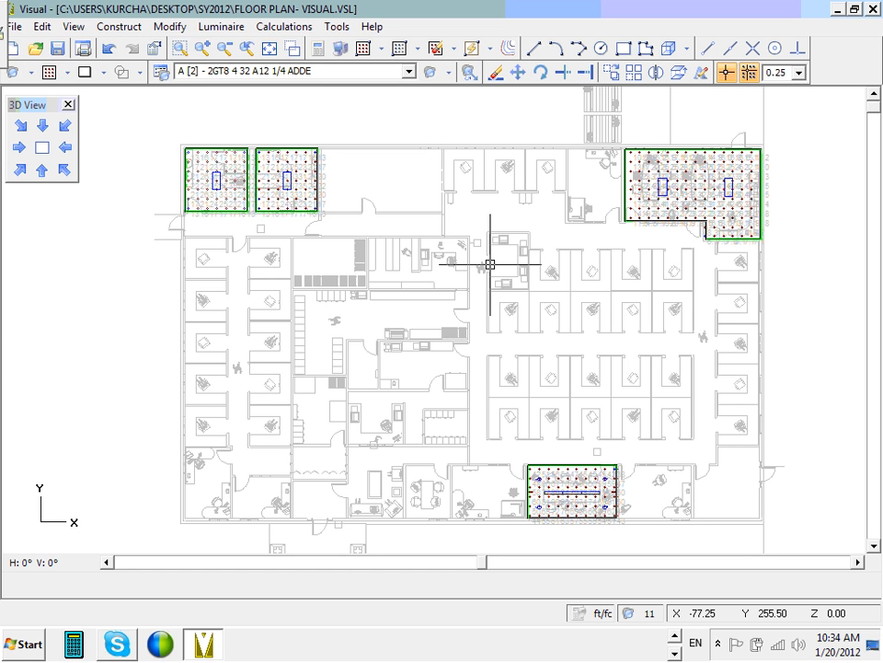
Step: Start exporting the model as an AutoCAD 2008 drawing with the file name Floor Plan Visual
left_click(14, 25)
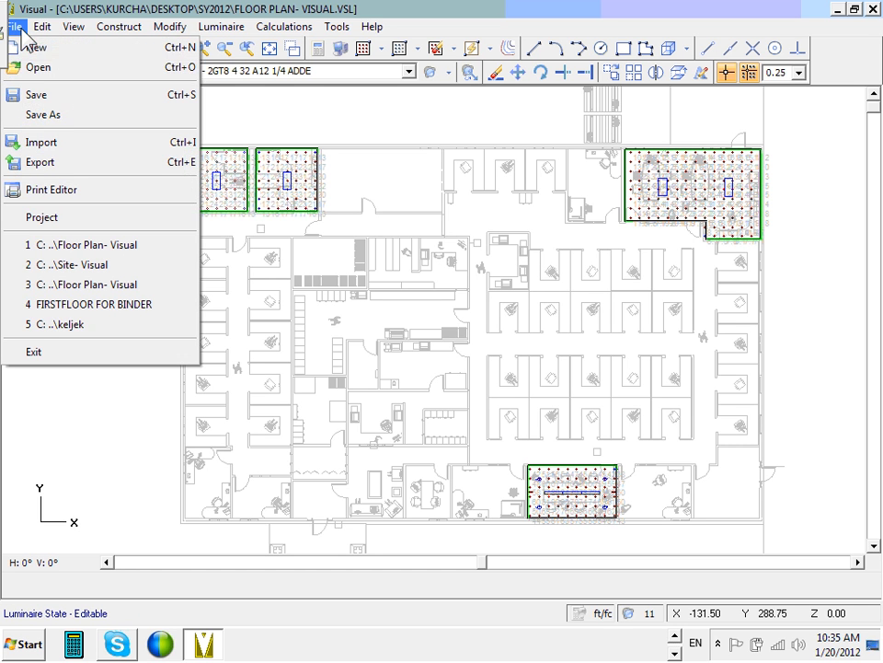
left_click(68, 164)
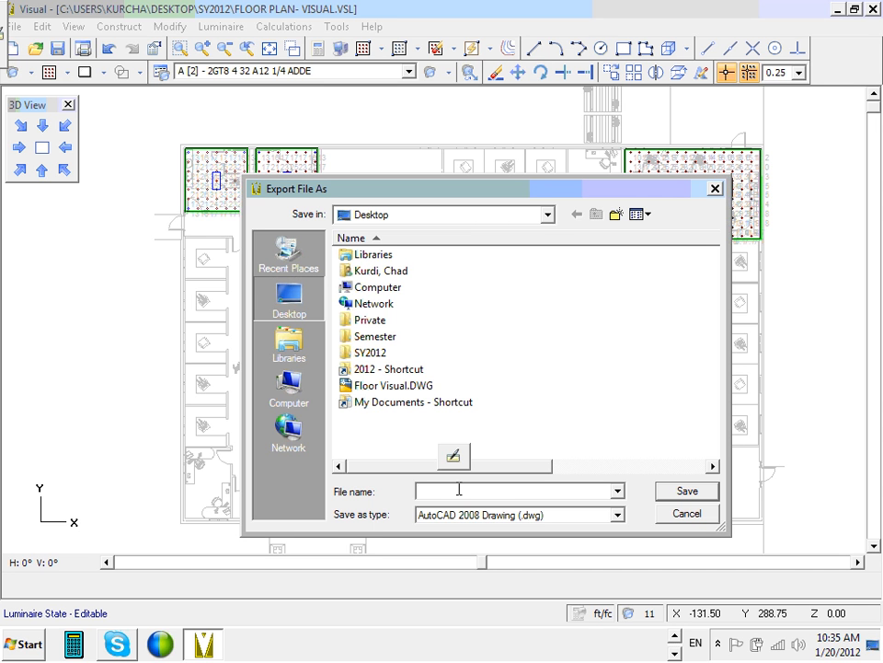
type("Floor")
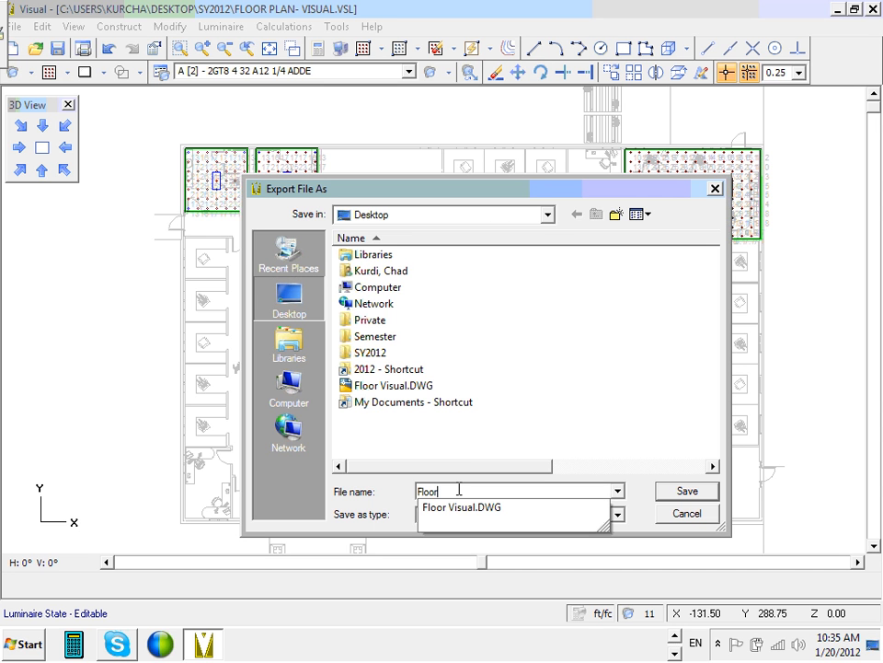
type(" Plan Vi")
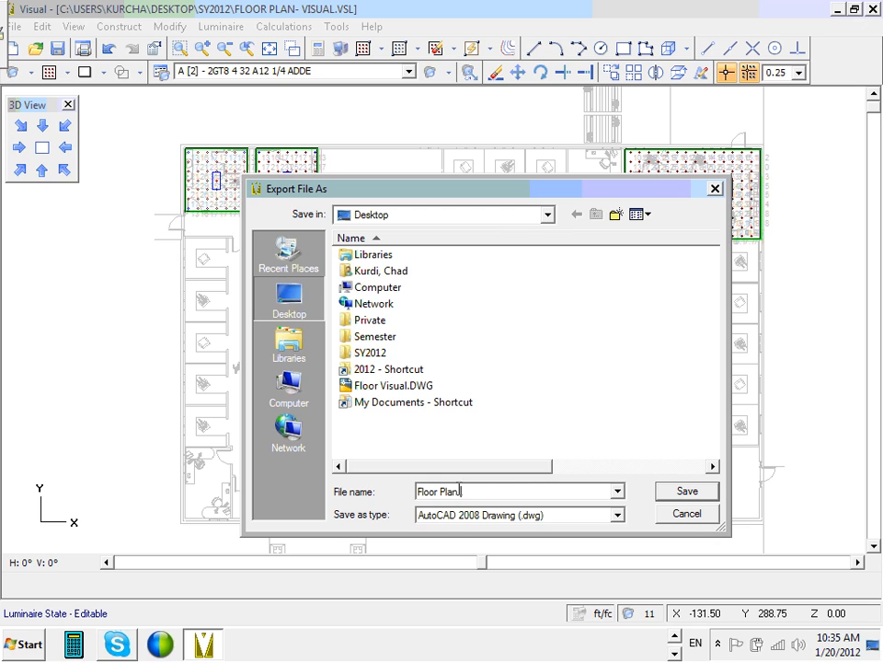
type("sual")
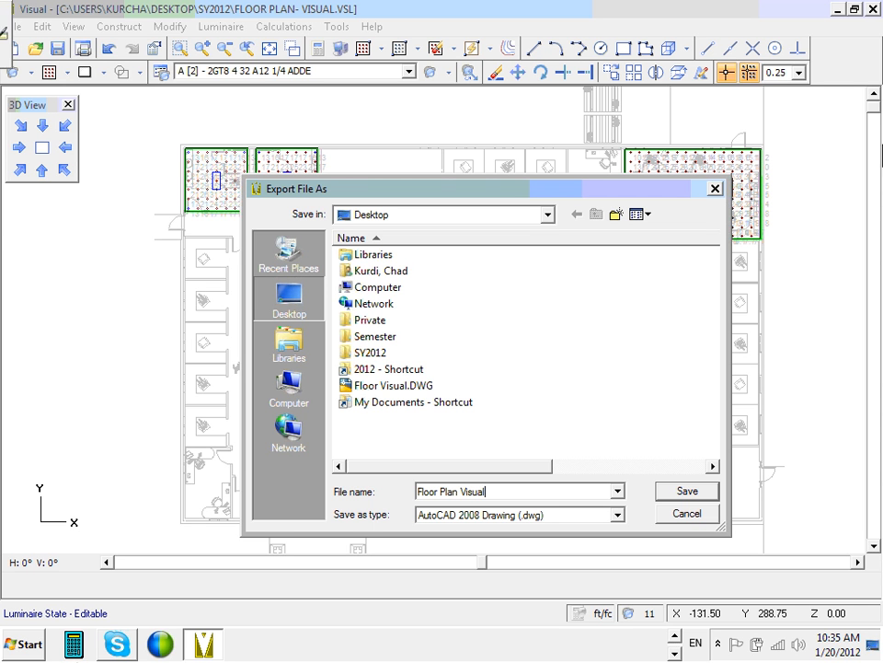
Step: Set the export location to the Lighting Calculation folder, inside Q#5-Winter of Team 11(I) under the 2012 shortcut
double_click(386, 370)
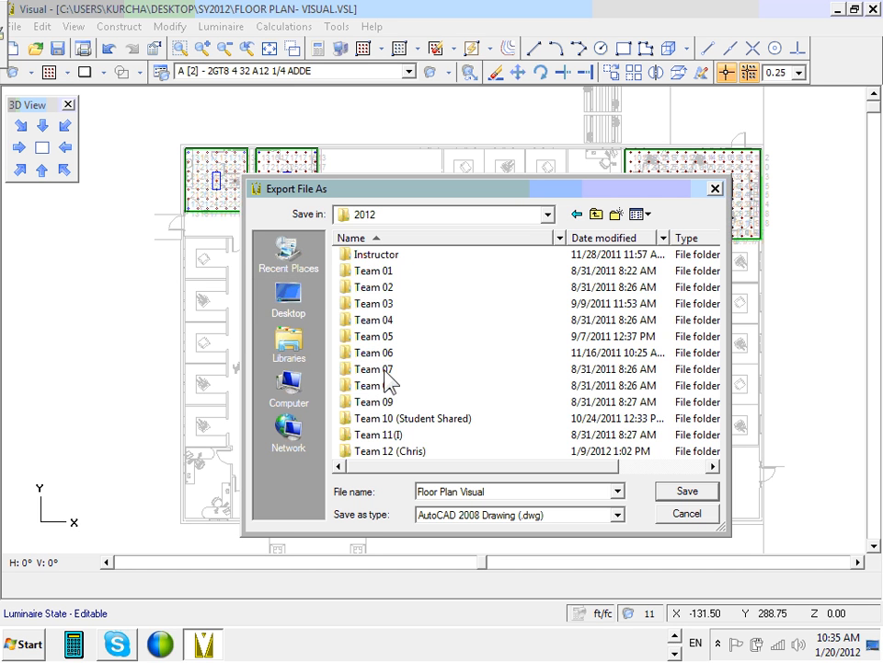
left_click(388, 438)
double_click(387, 437)
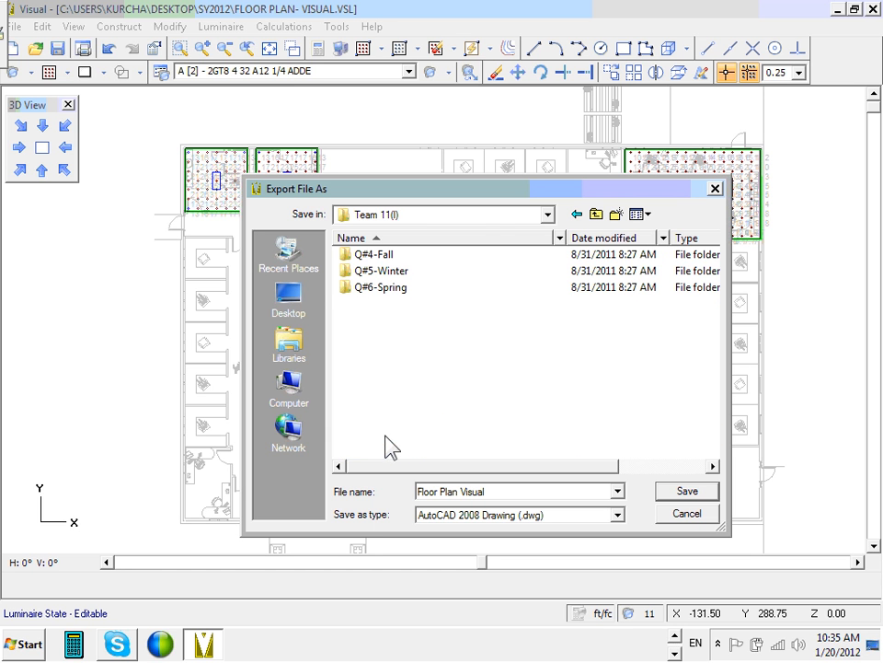
double_click(388, 275)
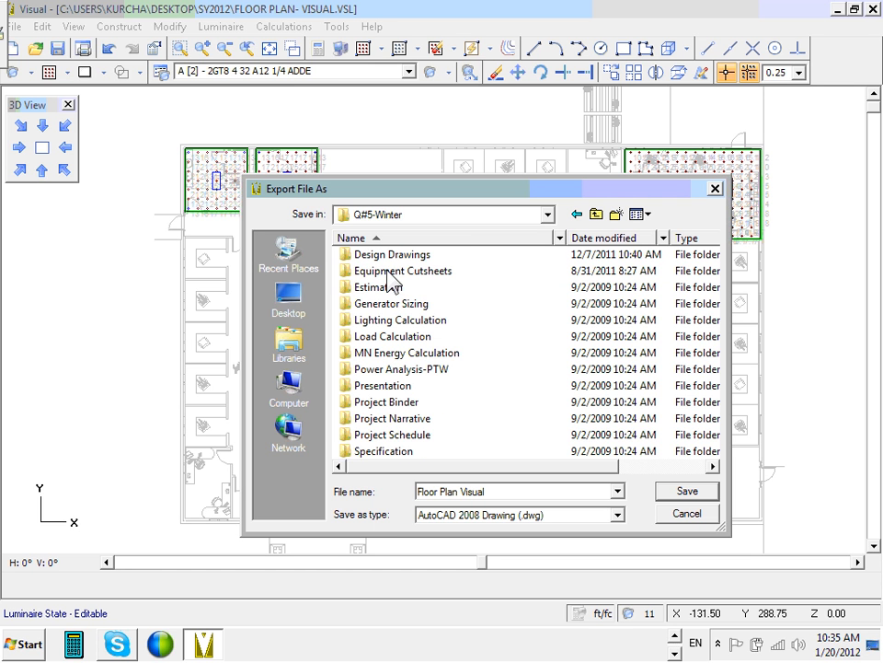
left_click(405, 322)
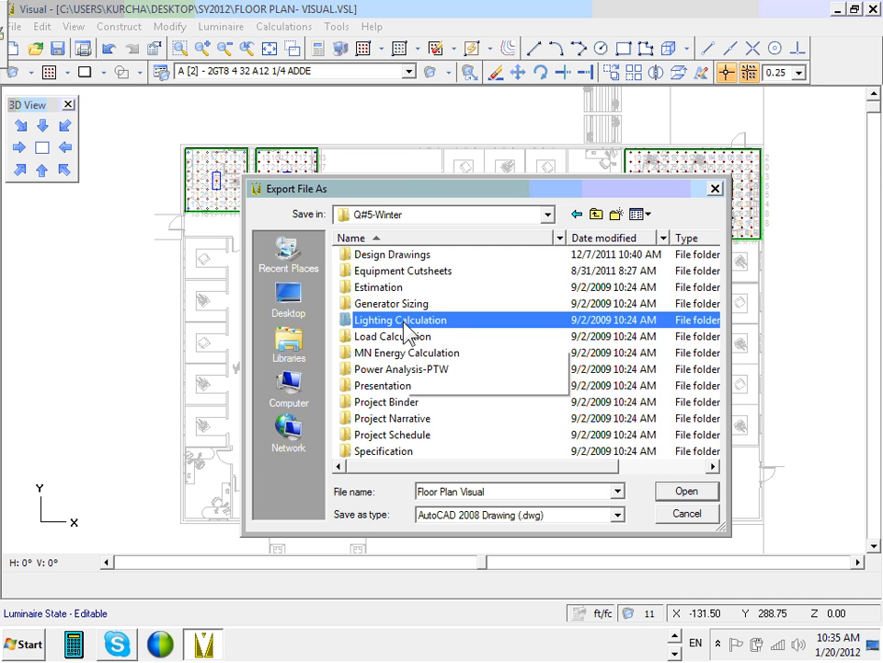
double_click(405, 322)
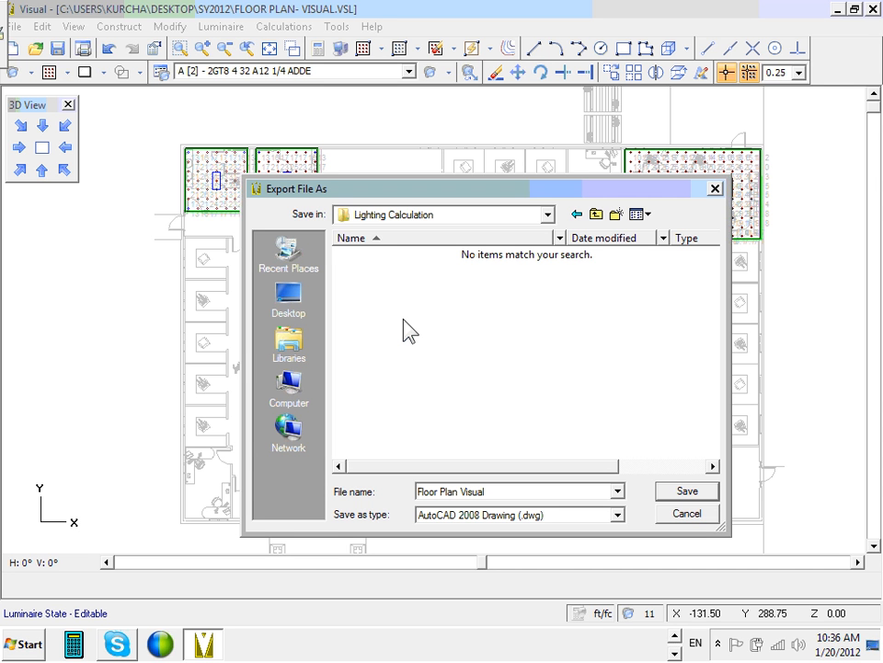
Step: Append a hyphen and a short letter suffix to the export file name Floor Plan Visual
left_click(493, 494)
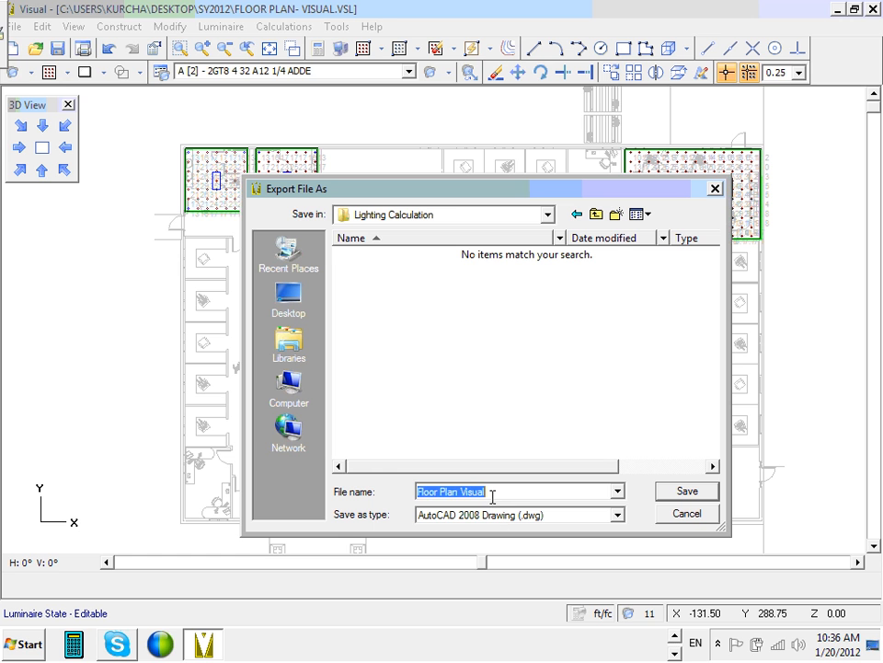
double_click(492, 494)
left_click(492, 494)
type("-C")
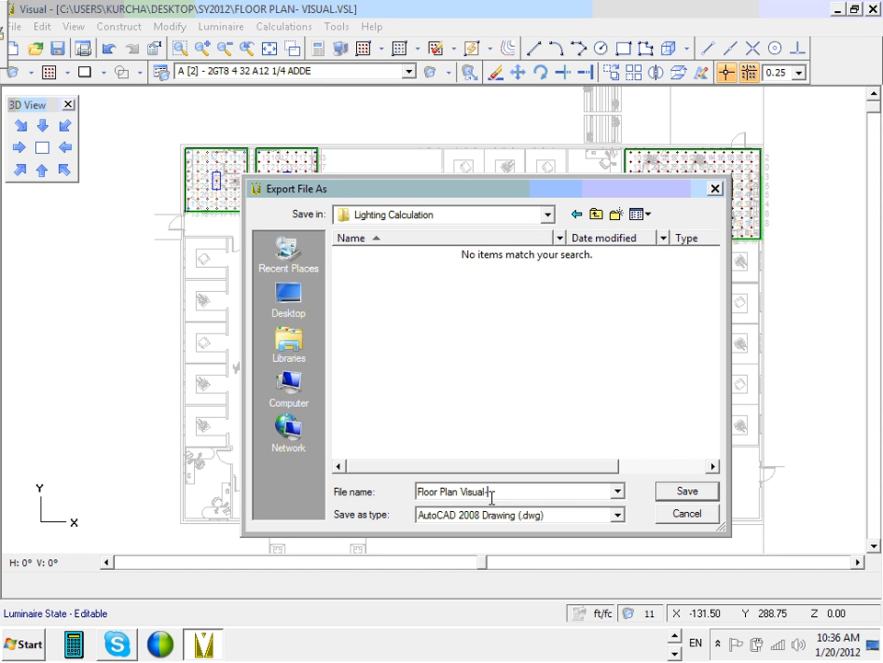
type("SK")
key("BackSpace")
type("C")
Step: Save the AutoCAD drawing export with all VSL layers selected and left on, from VSL-BACKGROUND to VSL-PHOTOMETRICWEBS
left_click(688, 491)
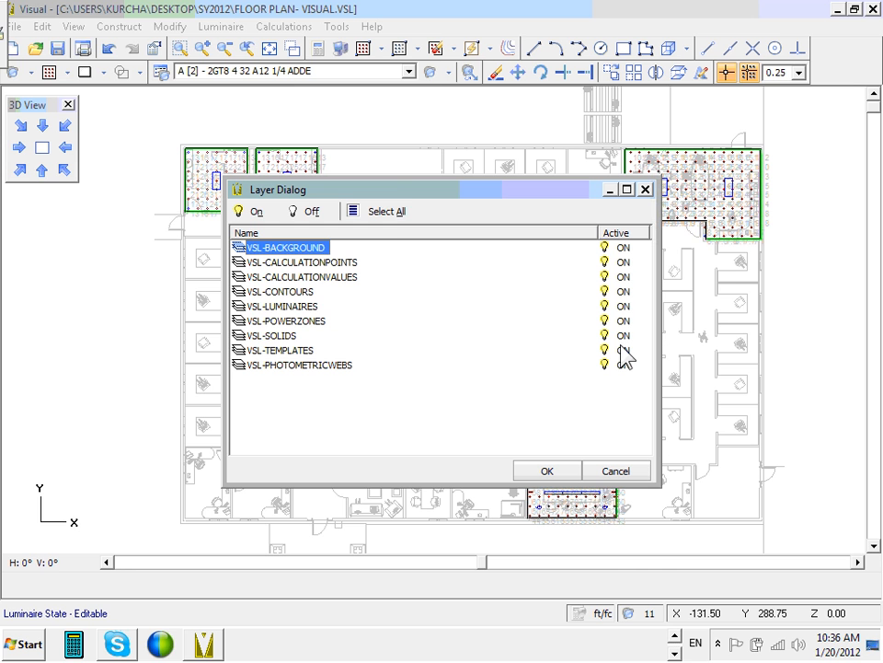
left_click(385, 211)
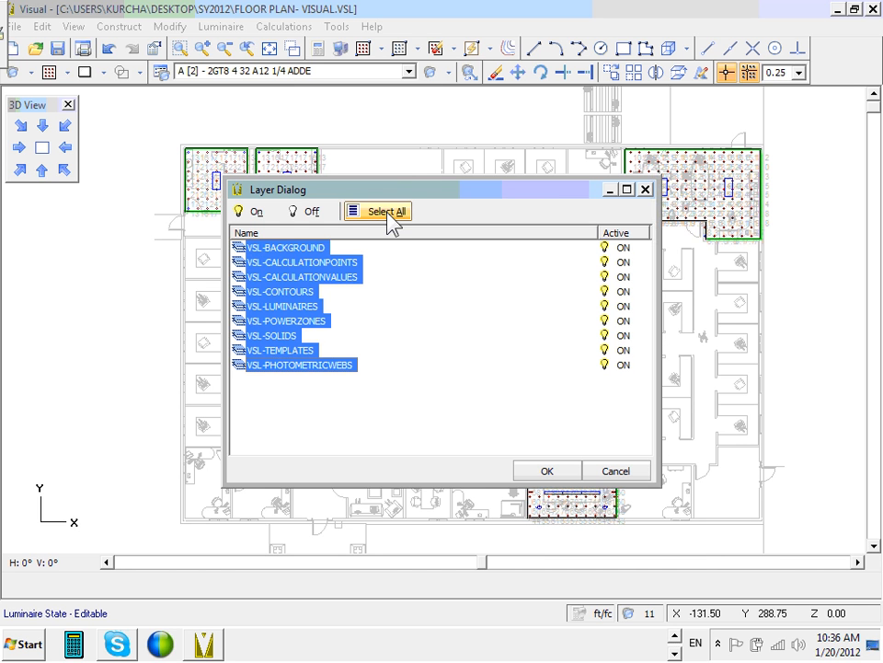
left_click(563, 470)
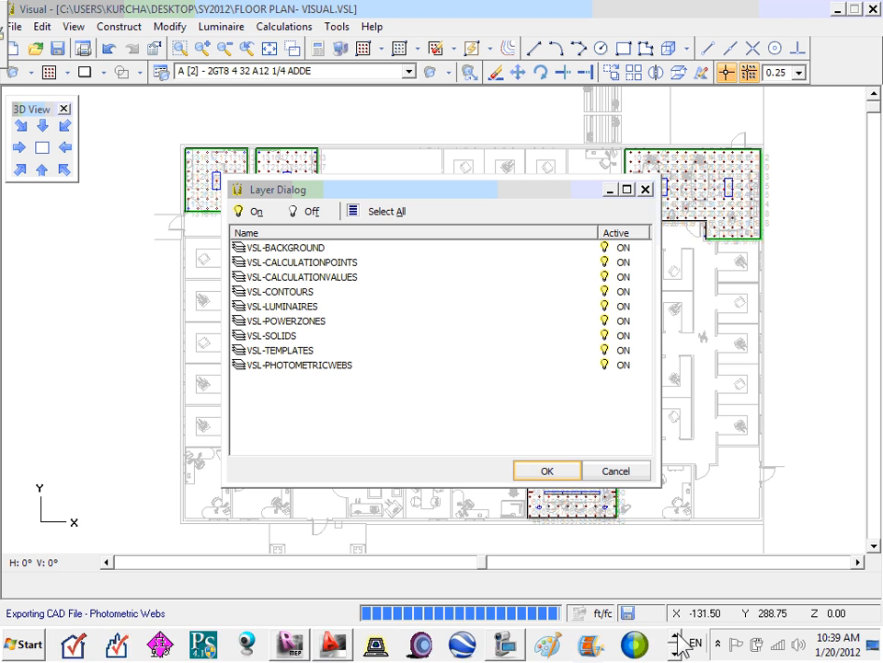
left_click(676, 652)
left_click(510, 647)
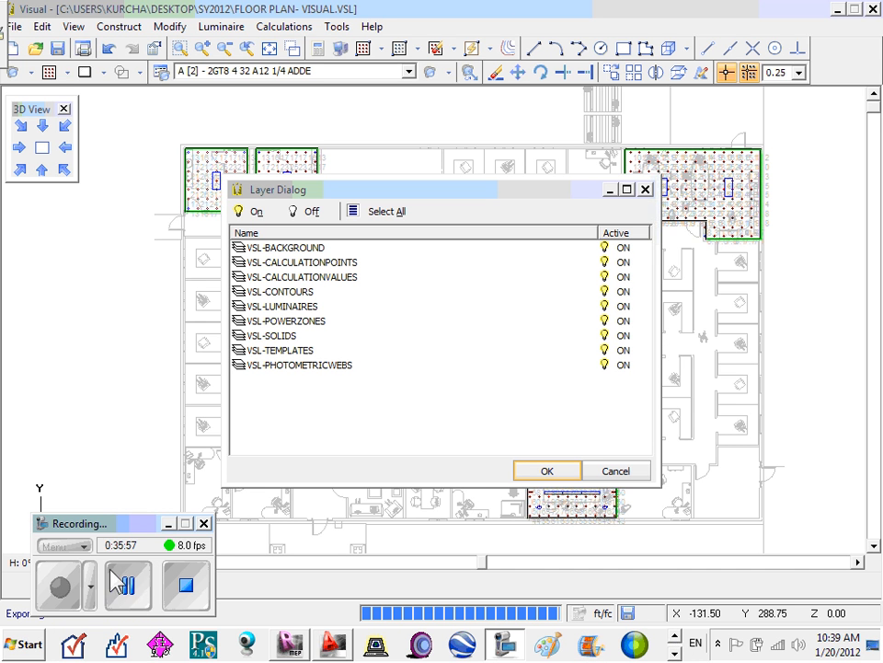